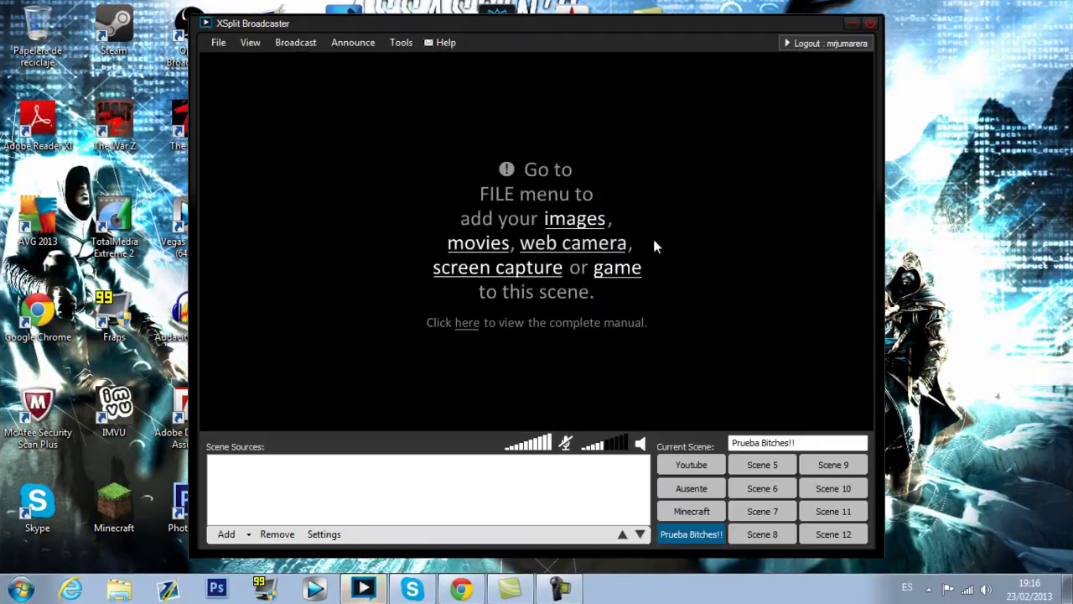
Step: Switch to the Youtube scene, then bring Chrome's YouTube channel uploads page to the front
mouse_move(418, 21)
left_mouse_down()
mouse_move(386, 16)
mouse_move(432, 19)
left_mouse_up()
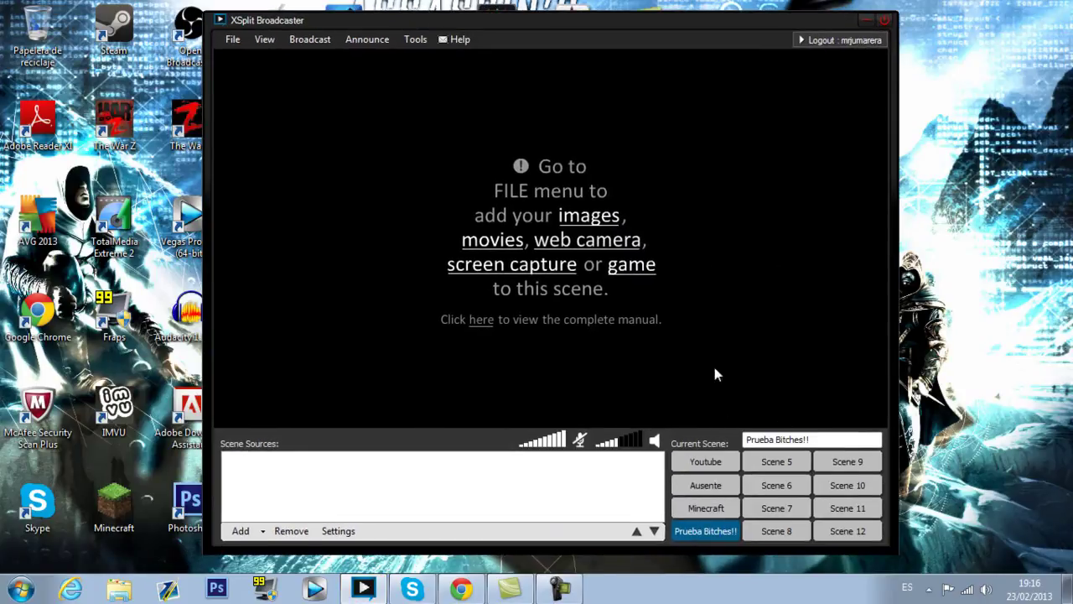
left_click(704, 460)
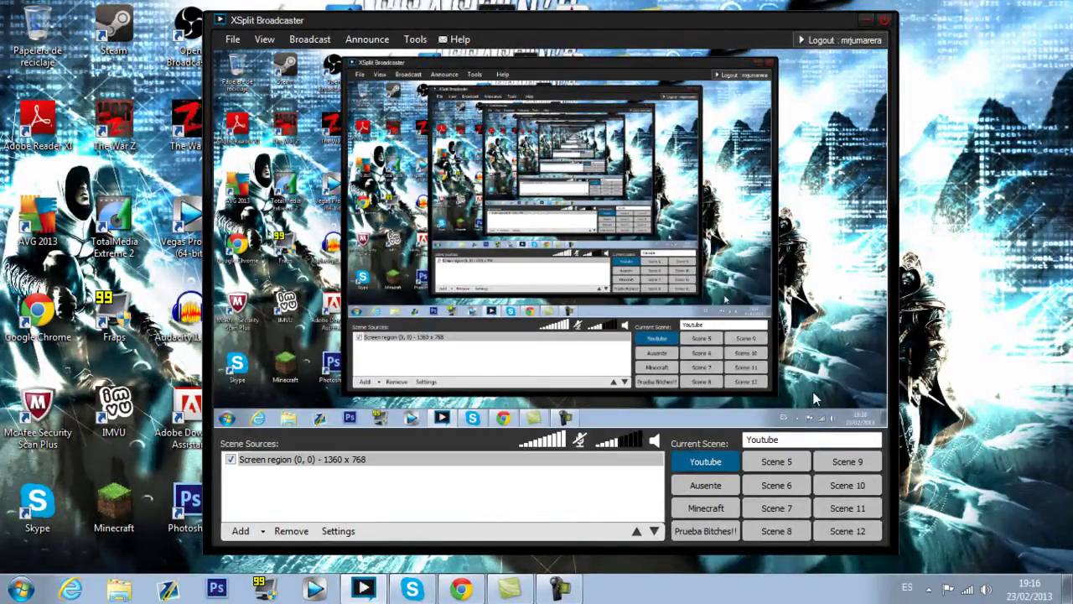
left_click(460, 589)
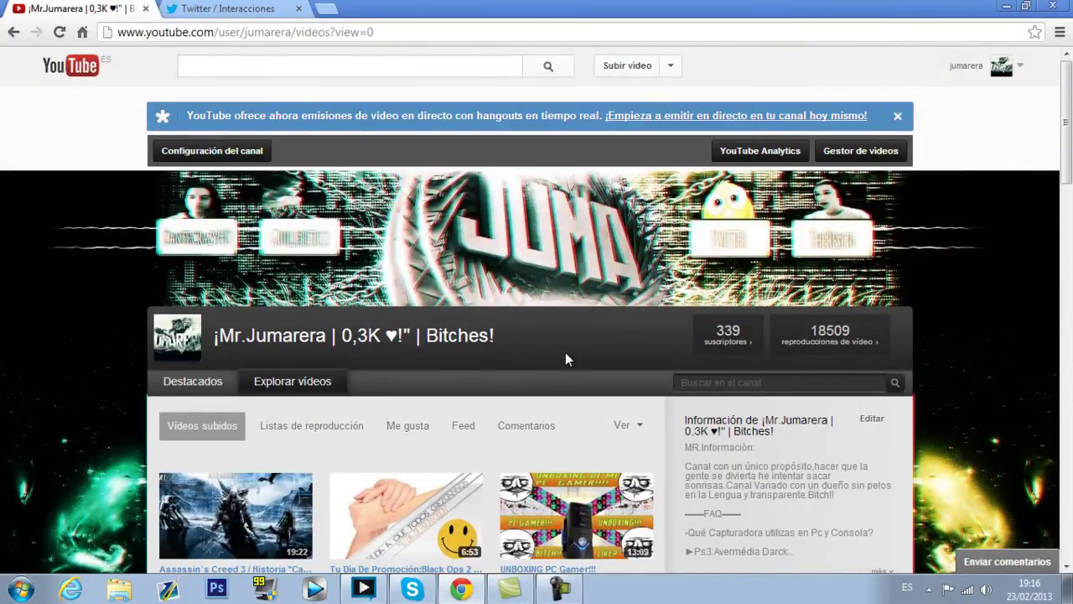
Step: Bring XSplit Broadcaster back in front using its taskbar icon
left_click(365, 590)
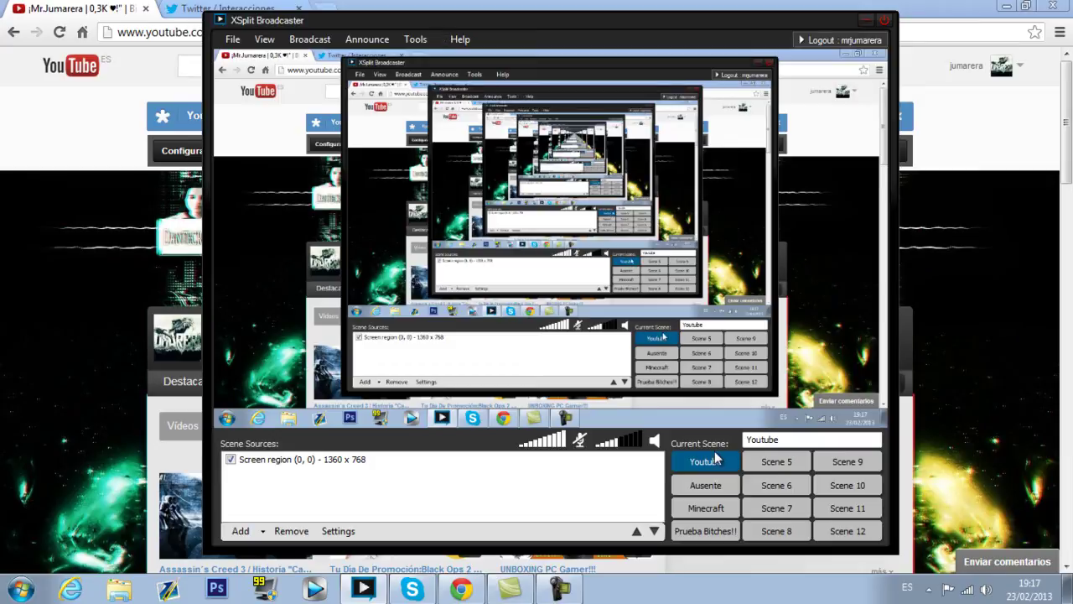
Step: In the Ausente scene, toggle the Title and mp3 sources, leaving the music track off
left_click(708, 485)
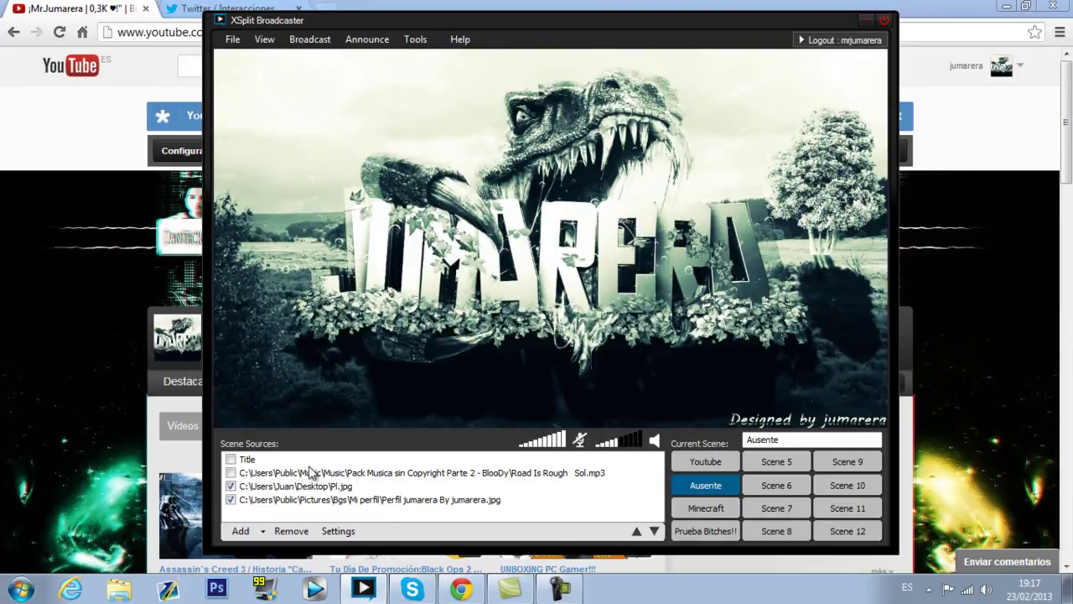
left_click(232, 473)
left_click(230, 460)
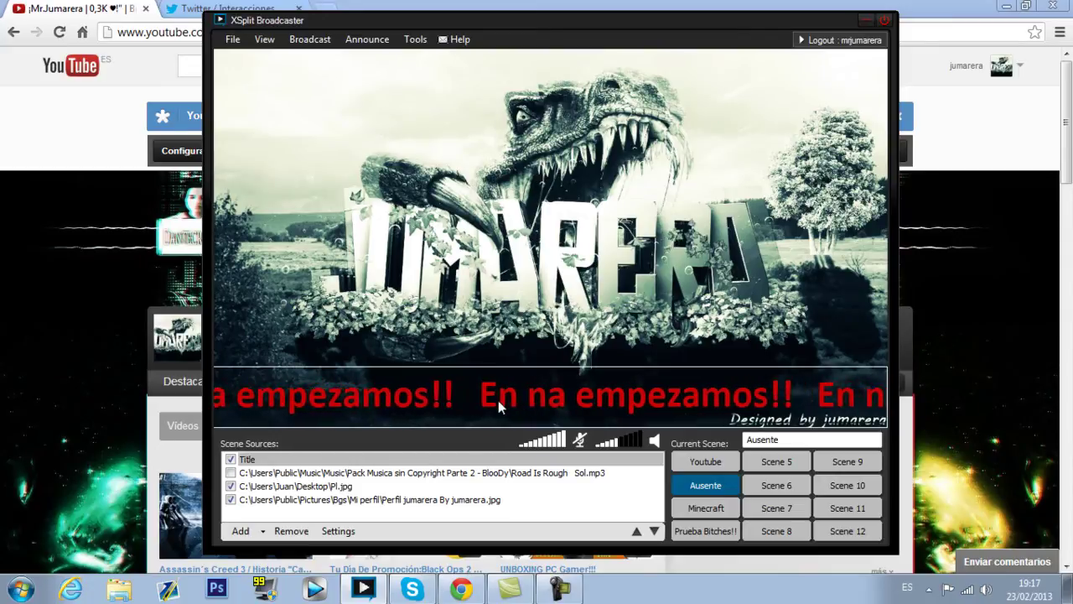
left_click(232, 473)
left_click(232, 473)
left_click(230, 459)
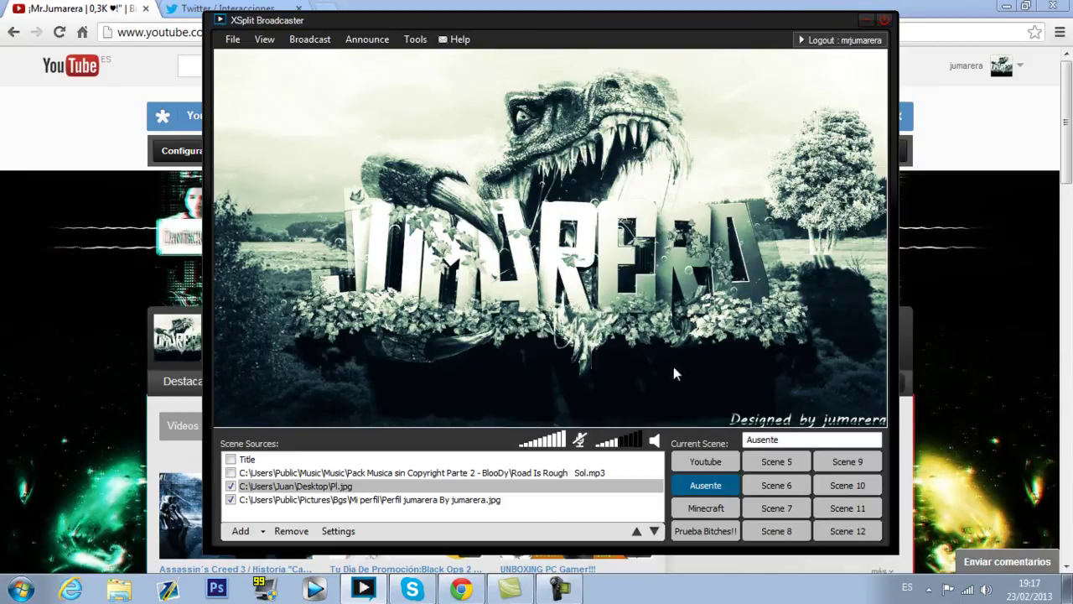
Step: Retype the current scene's name as 'Ausente'
left_click(705, 486)
type("fd")
key("BackSpace")
key("BackSpace")
key("BackSpace")
key("ctrl+a")
type("asdhadoasdhasdhasdhas")
key("BackSpace")
key("BackSpace")
key("BackSpace")
key("BackSpace")
key("BackSpace")
key("BackSpace")
key("BackSpace")
key("BackSpace")
key("BackSpace")
key("BackSpace")
key("BackSpace")
key("BackSpace")
key("BackSpace")
key("BackSpace")
key("BackSpace")
key("BackSpace")
key("BackSpace")
key("BackSpace")
key("BackSpace")
key("BackSpace")
type("Ausente")
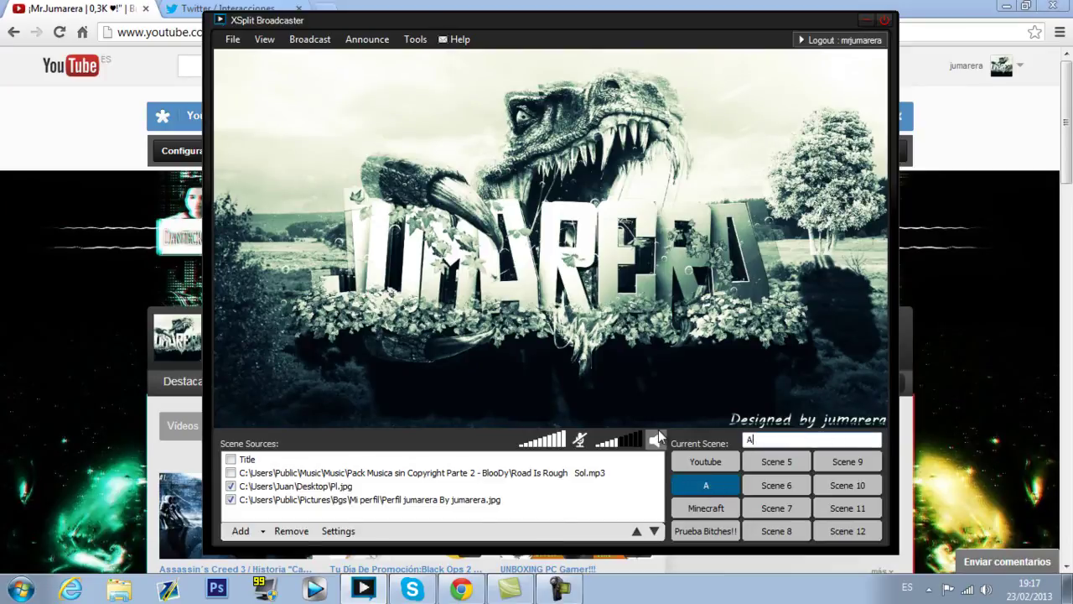
Step: Go through the Minecraft and Youtube scenes, then switch to Prueba Bitches!!
left_click(701, 508)
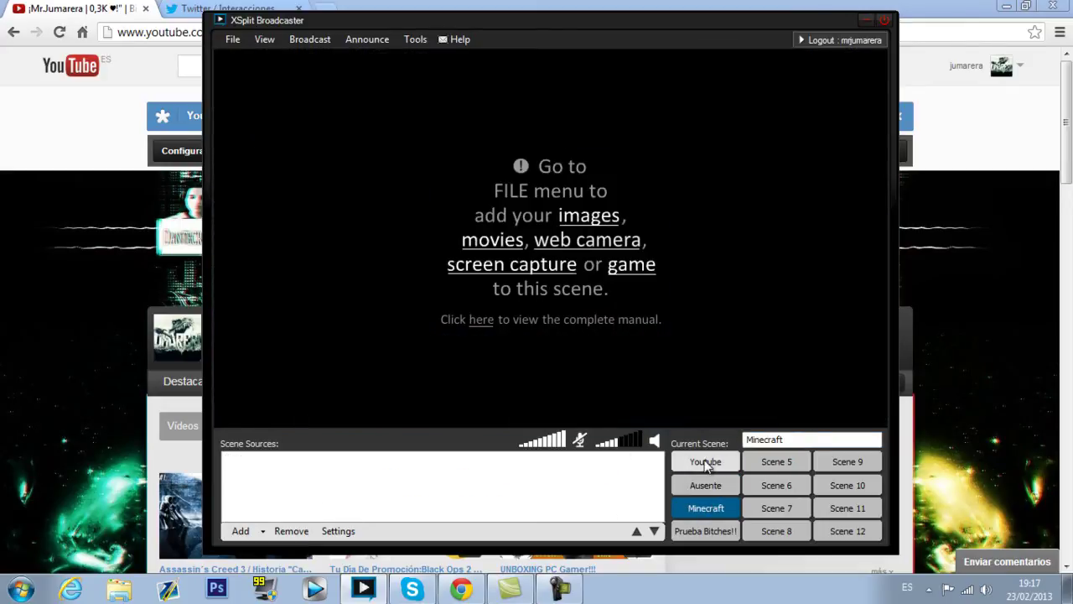
left_click(695, 467)
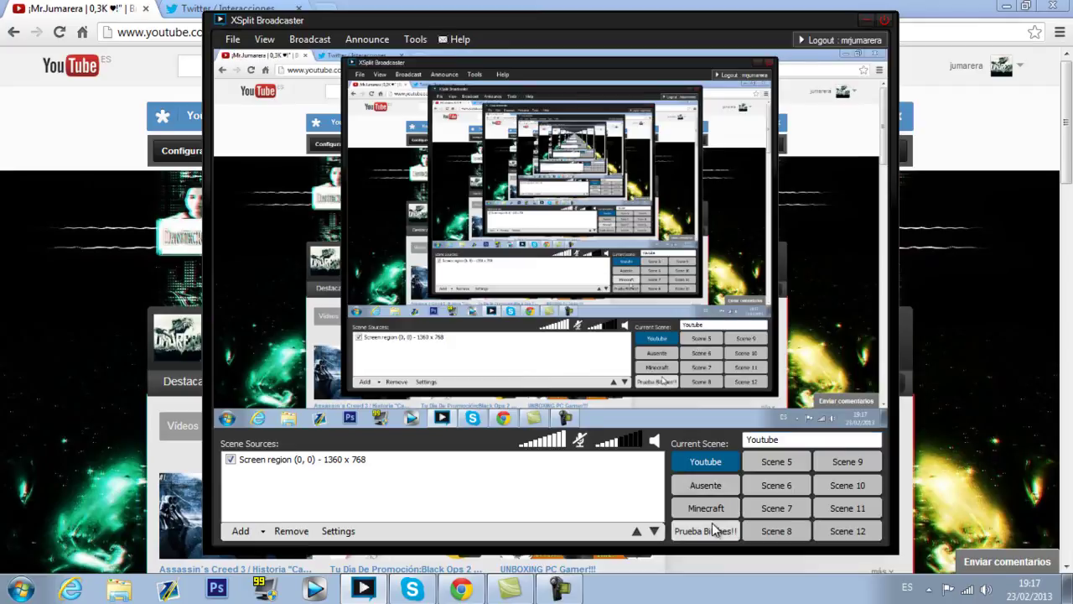
left_click(638, 459)
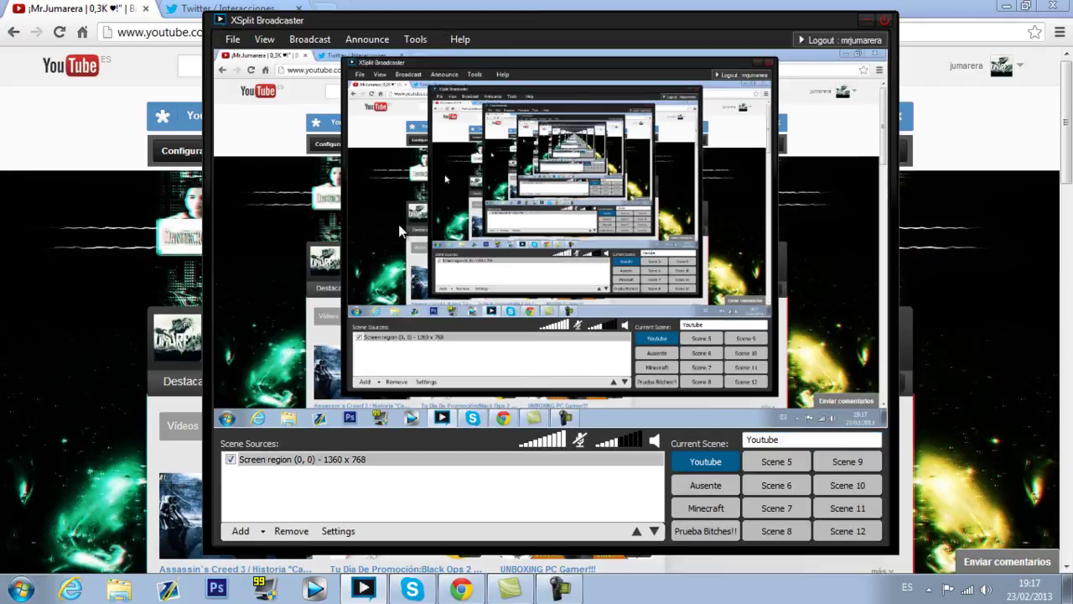
left_click(705, 531)
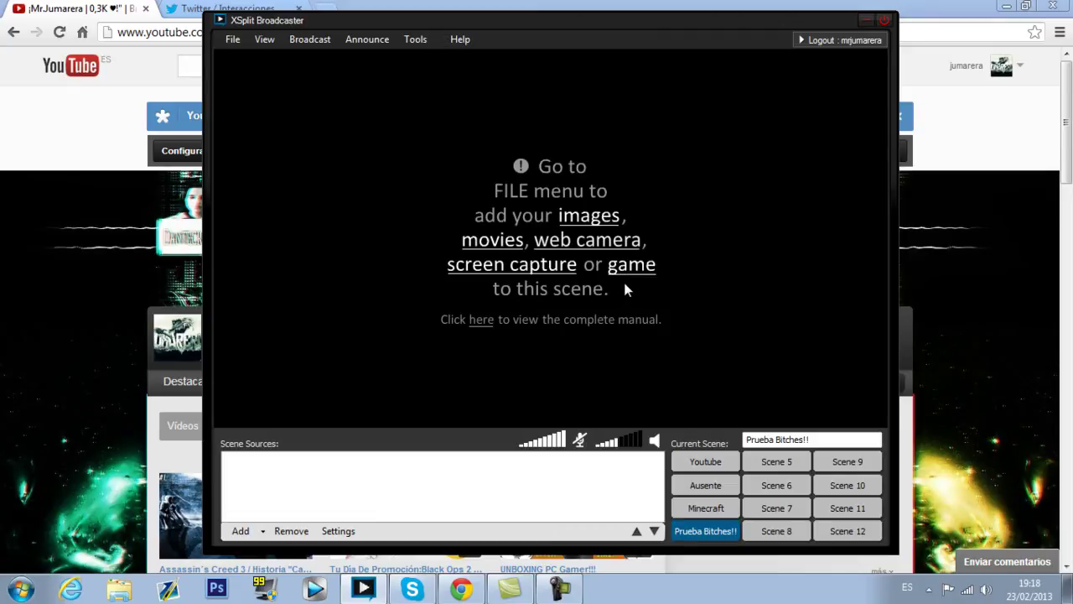
Step: Add a full-screen 1360 x 768 screen region source and enlarge it in the preview
left_click(243, 531)
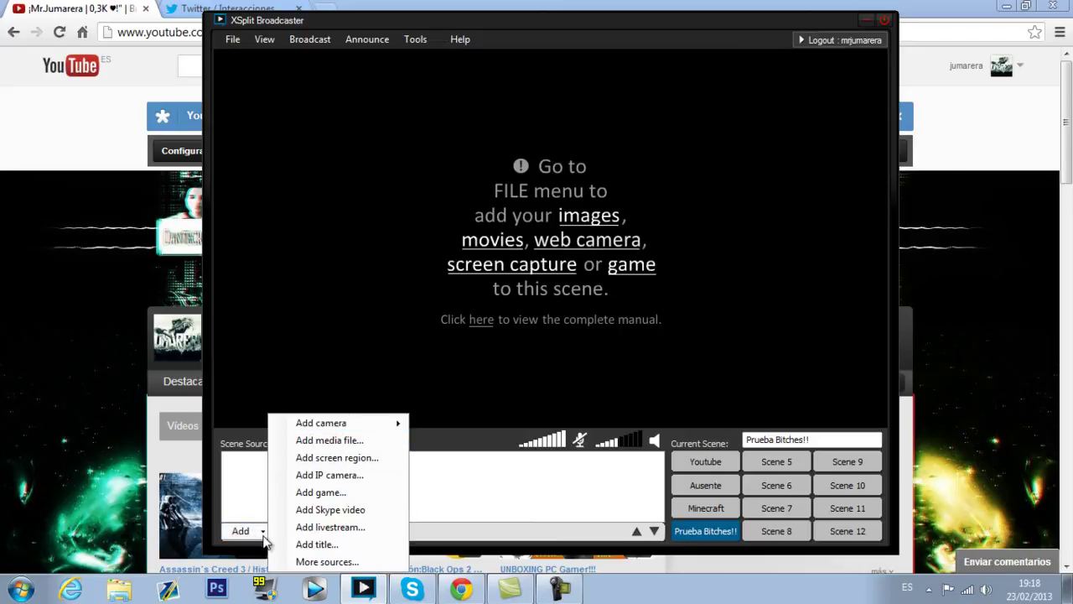
left_click(352, 458)
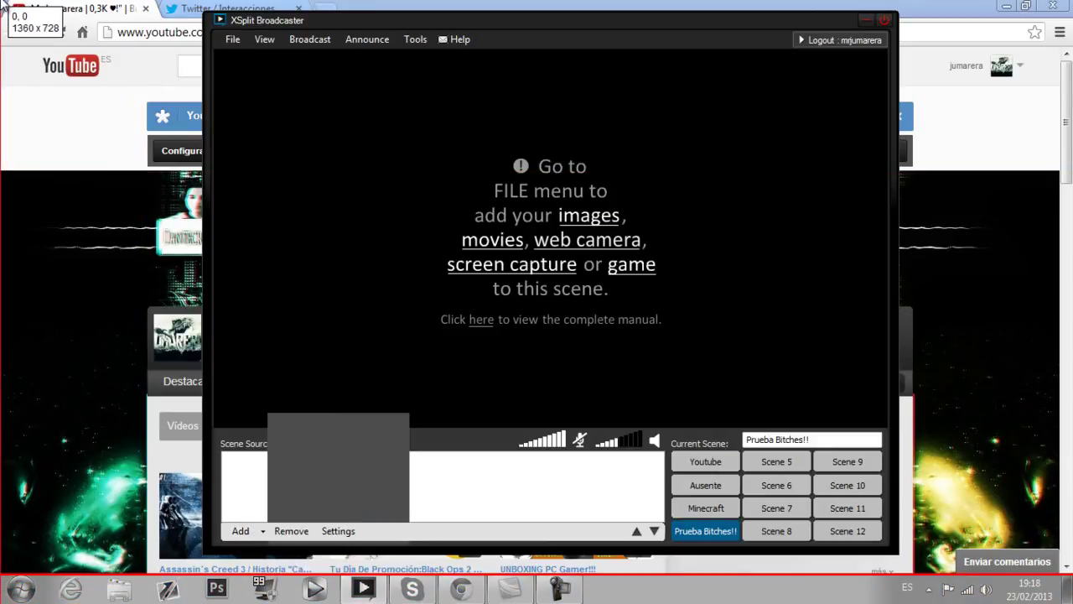
left_click_drag(0, 0, 1072, 602)
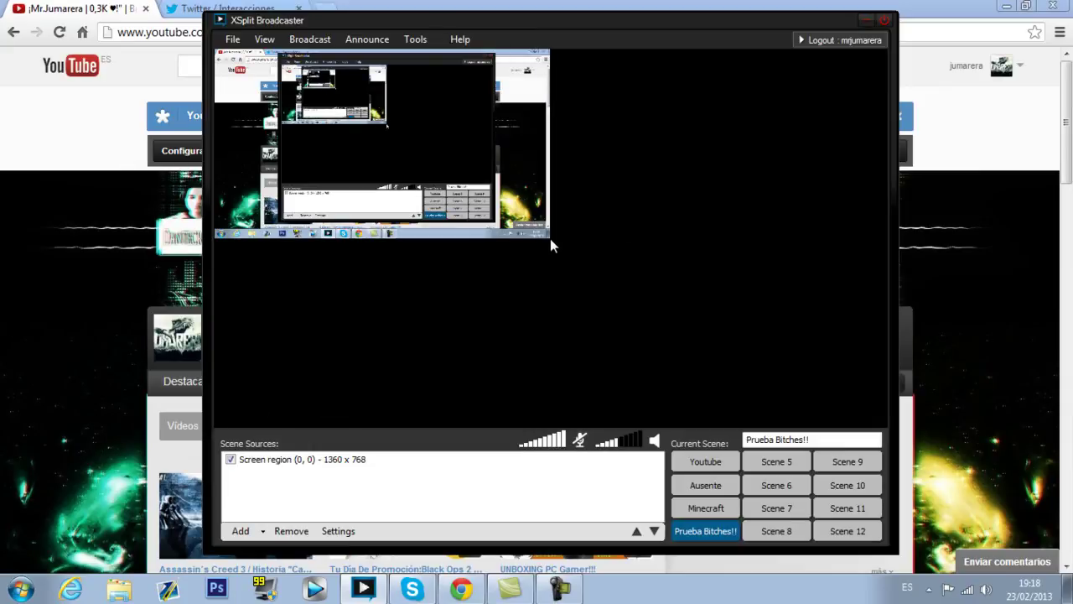
left_click_drag(550, 238, 865, 351)
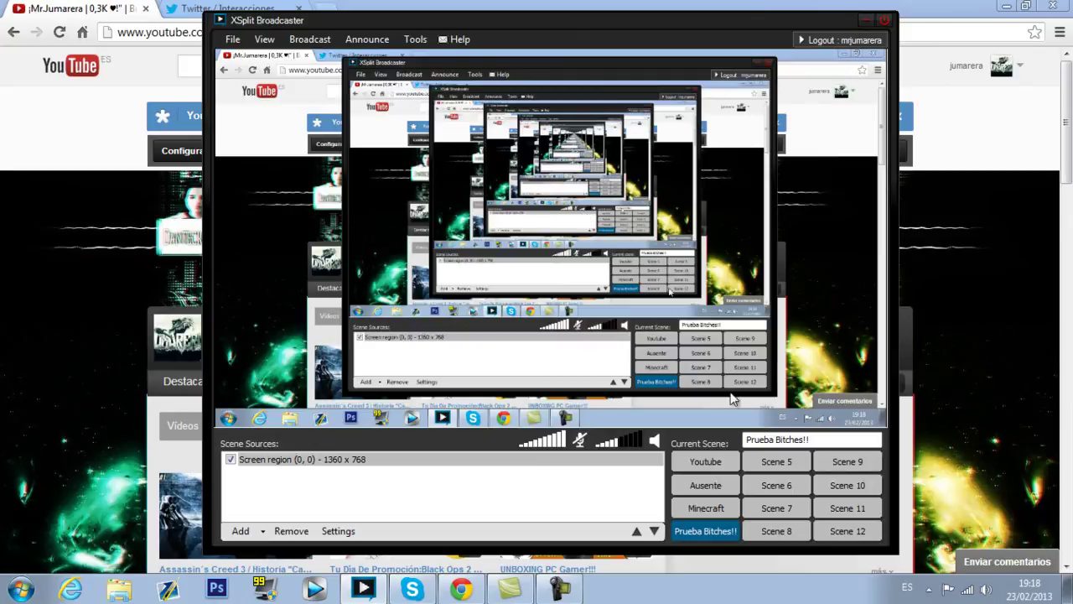
left_click(509, 209)
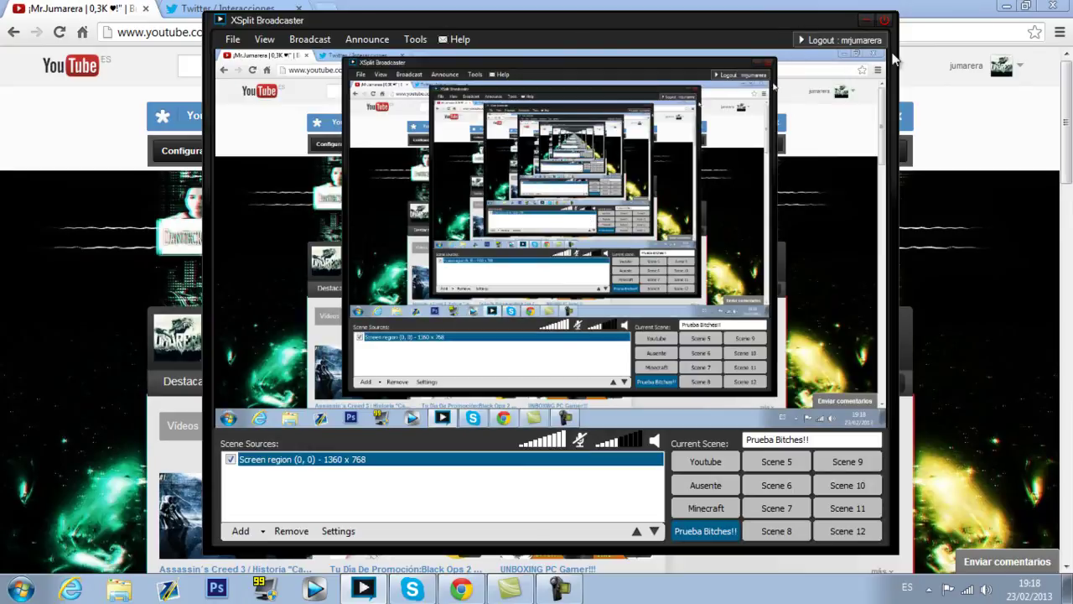
left_click(669, 192)
left_click(311, 461)
Step: Untick Keep aspect ratio in the screen region's Layout settings
left_click(338, 530)
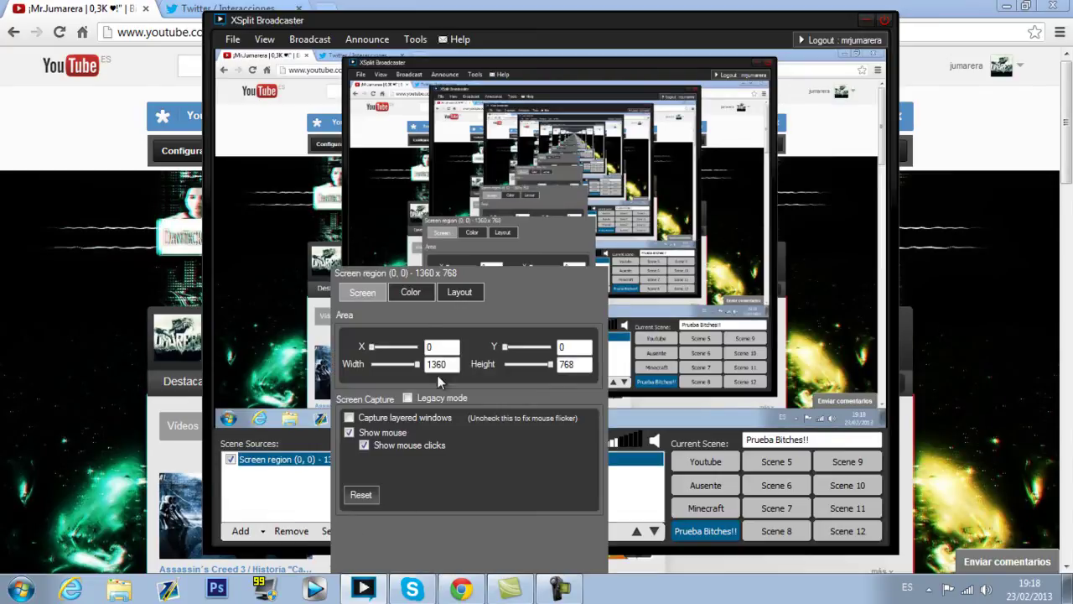
left_click(452, 292)
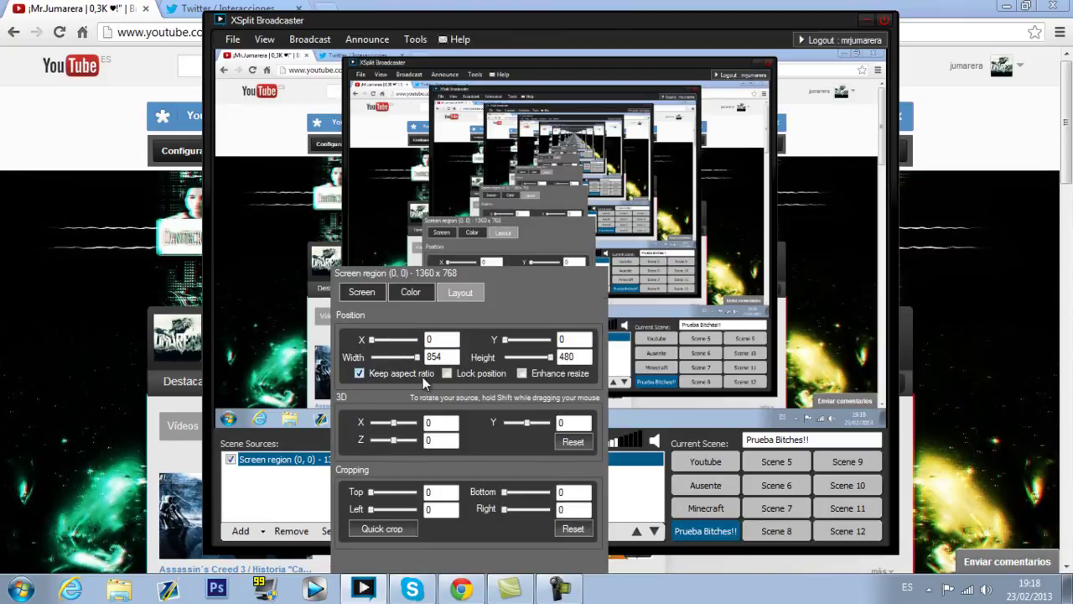
left_click(380, 374)
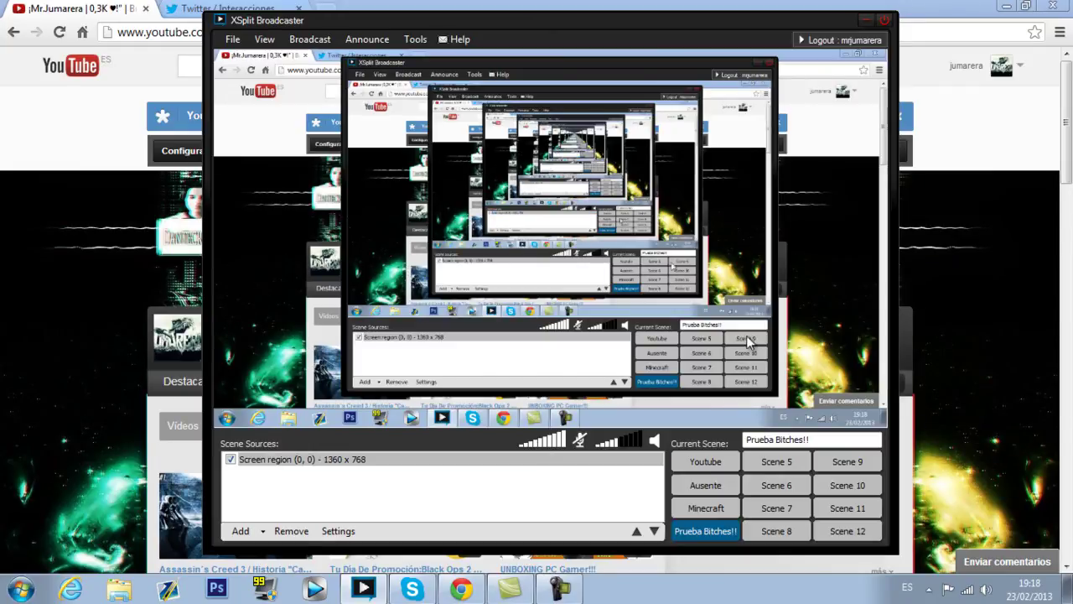
left_click(301, 459)
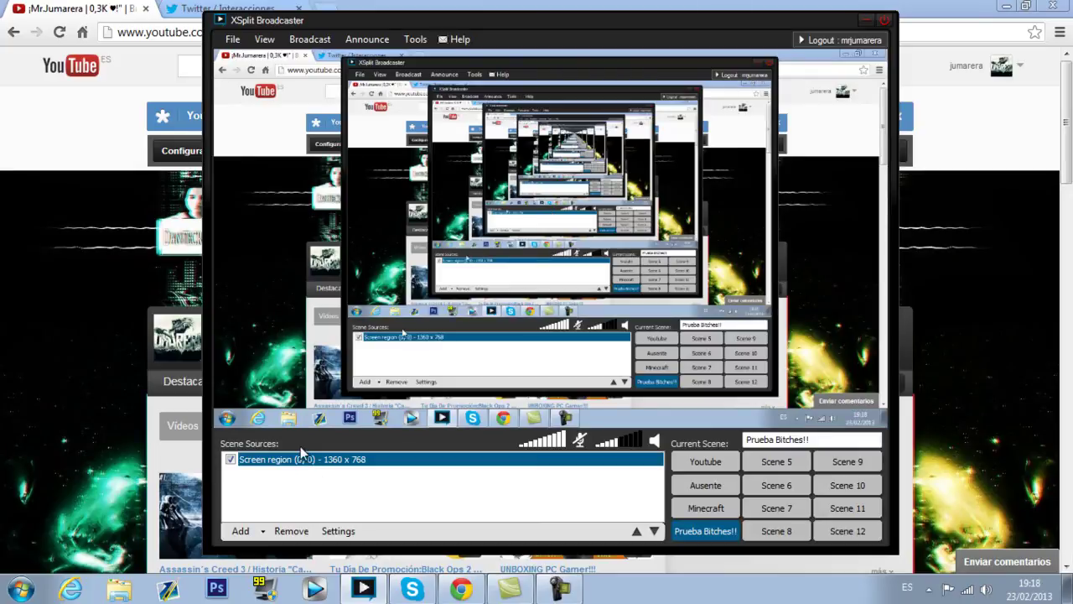
left_click(236, 48)
mouse_move(264, 46)
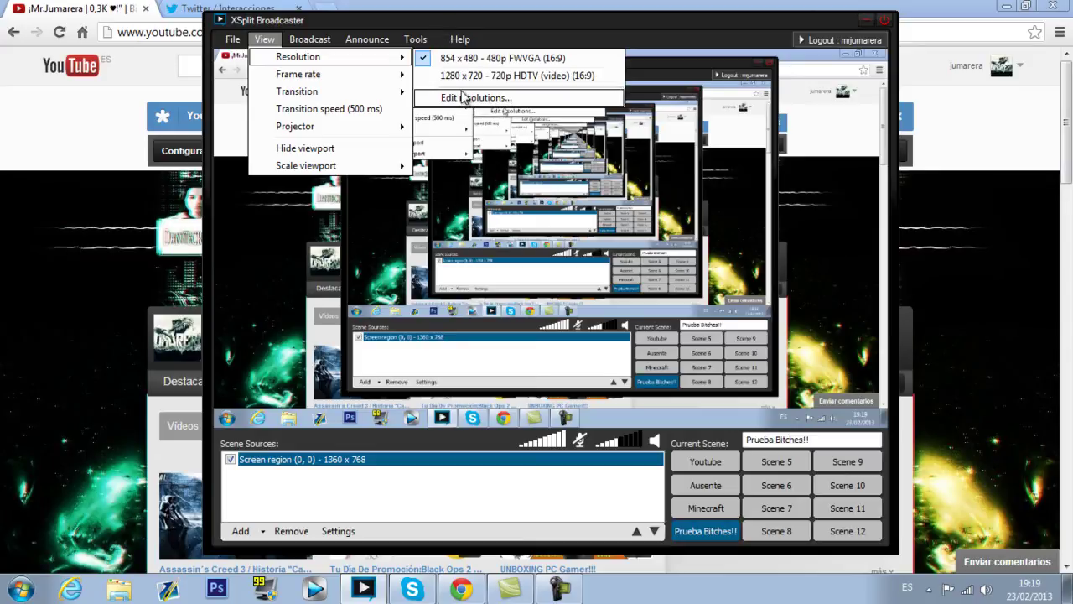
left_click(464, 98)
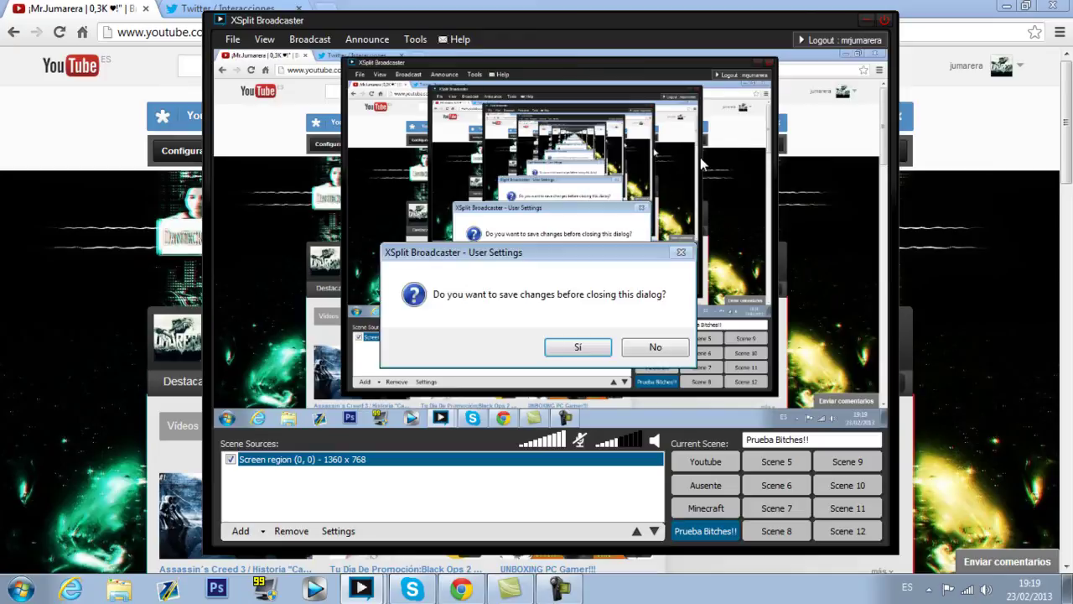
left_click(574, 347)
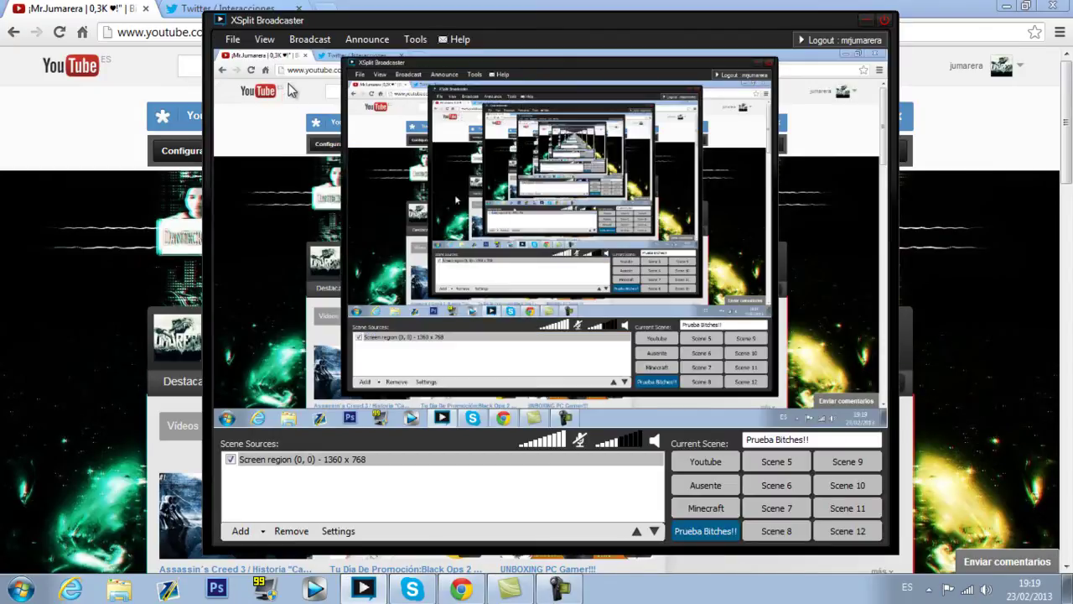
Step: Set the stream frame rate to 25,00 fps, then recheck the frame rate options
left_click(265, 39)
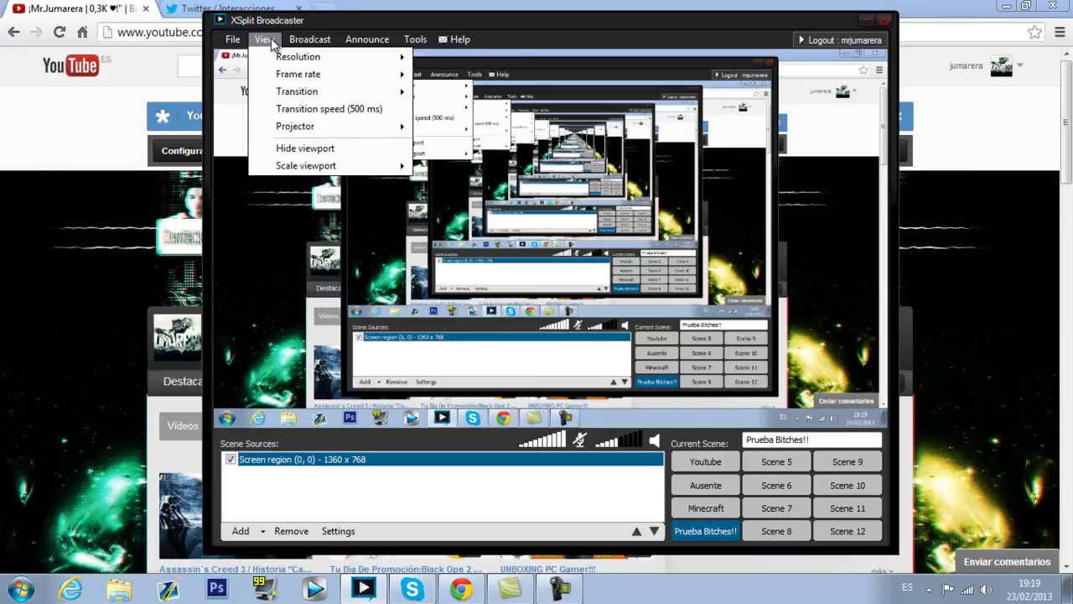
mouse_move(282, 55)
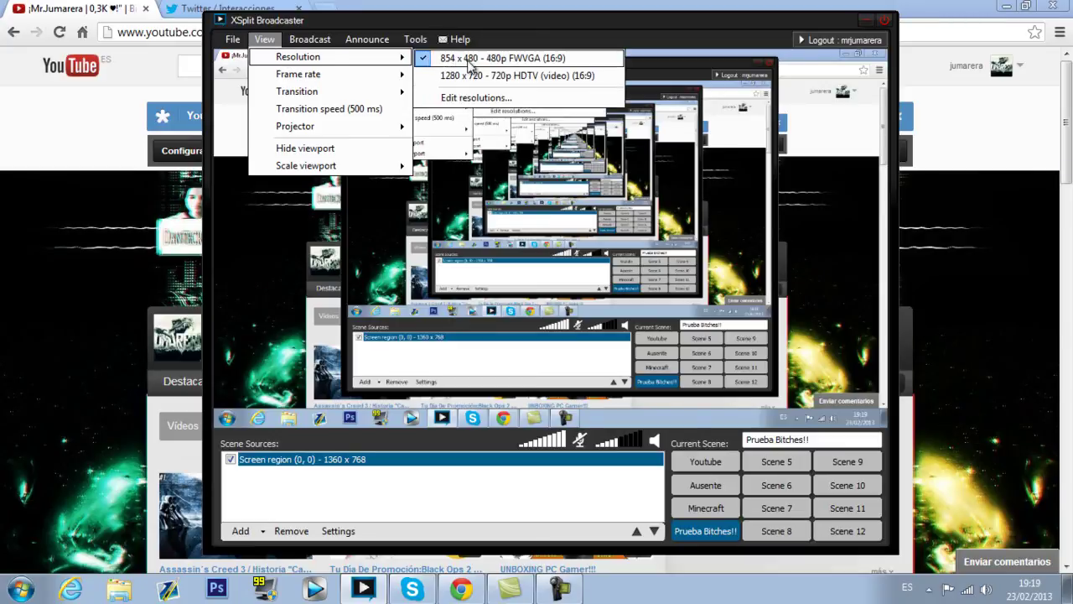
mouse_move(337, 75)
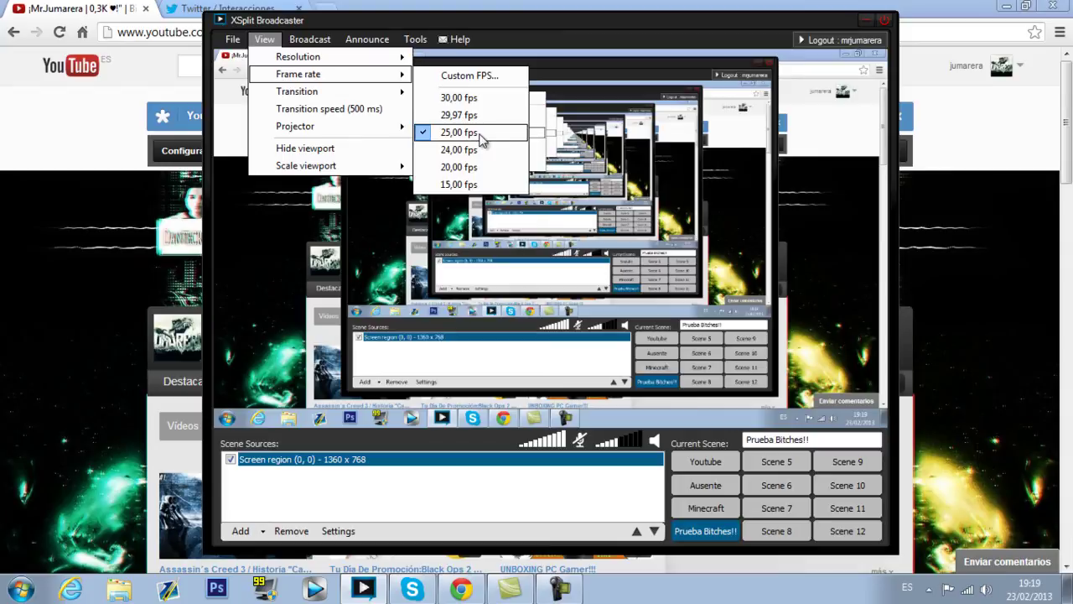
left_click(467, 118)
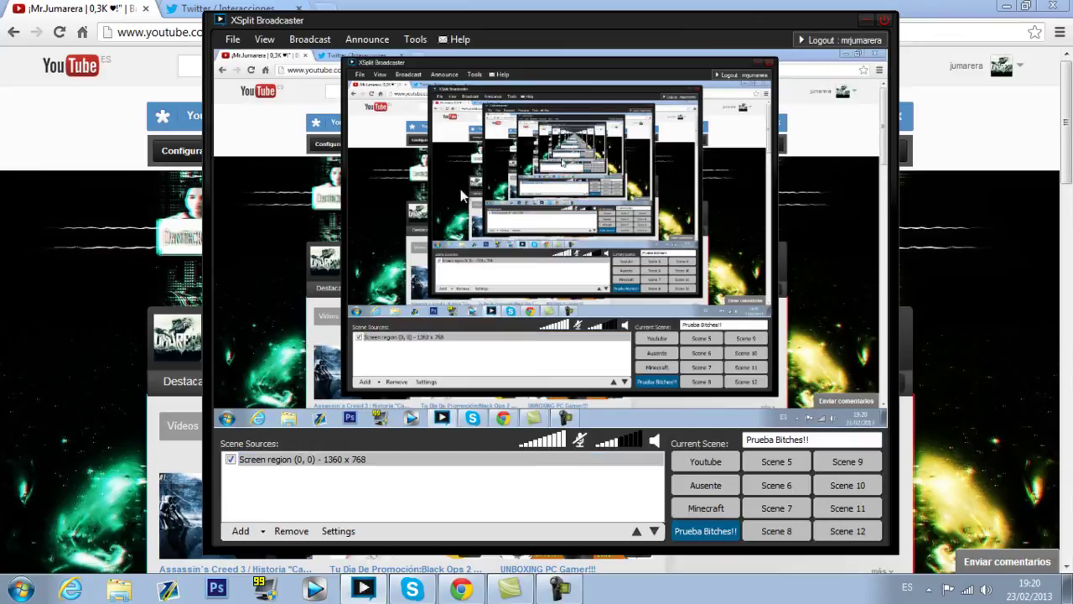
left_click(267, 39)
mouse_move(288, 77)
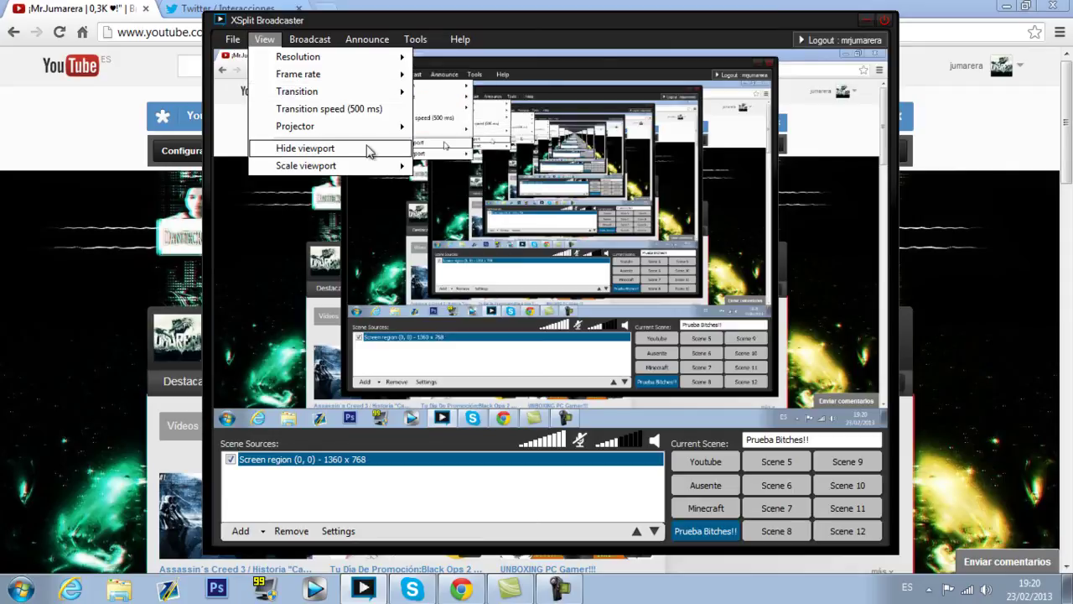
Step: Unmute the microphone at full level and lower the speaker volume to about two-thirds
left_click(509, 200)
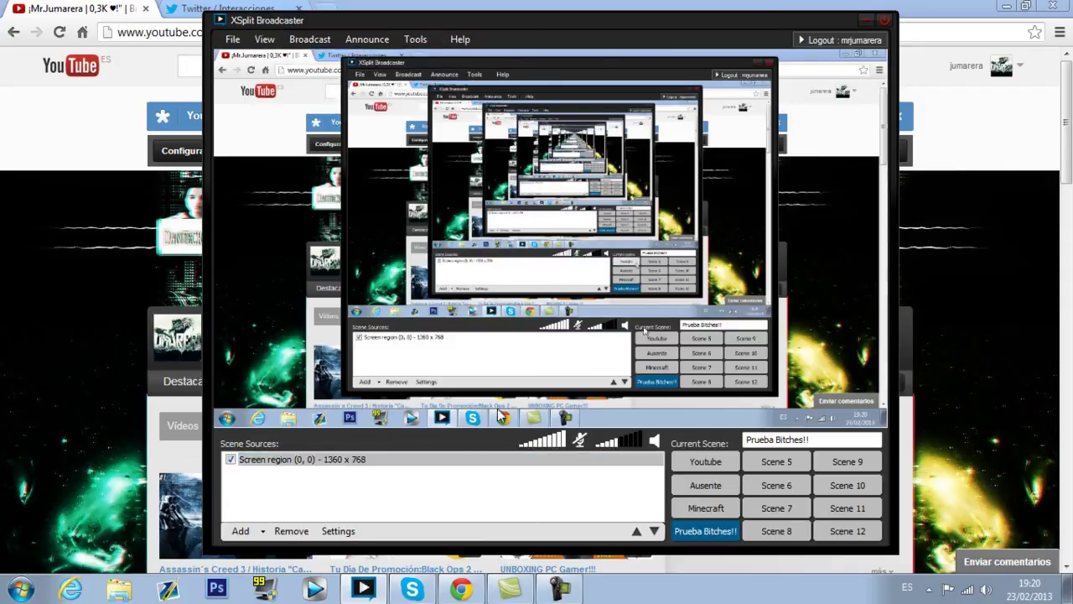
left_click(579, 440)
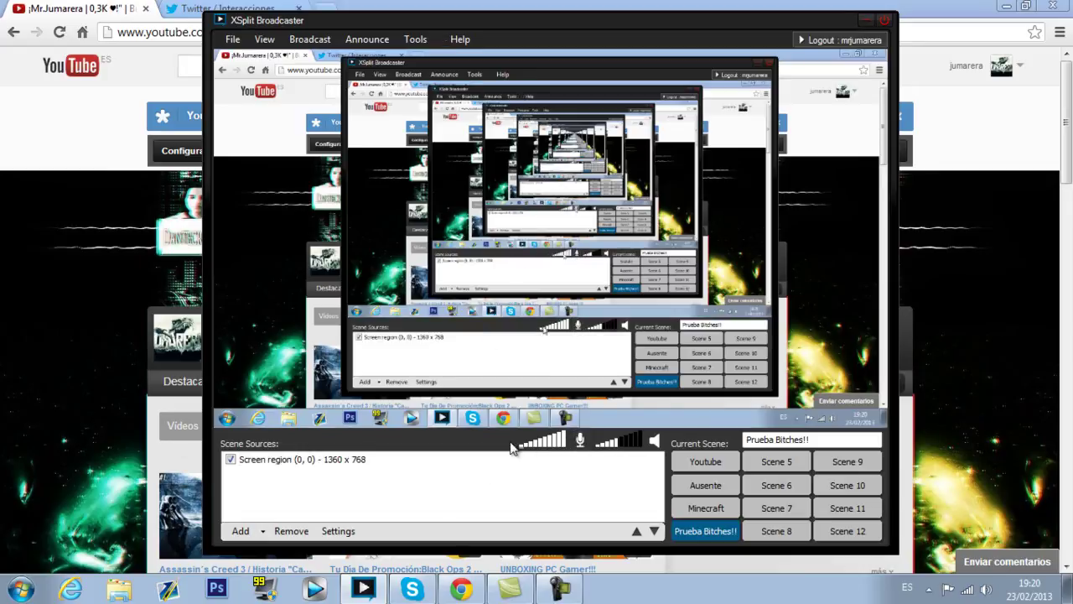
left_click(565, 442)
left_click(627, 445)
mouse_move(636, 449)
left_mouse_down()
mouse_move(608, 447)
mouse_move(624, 445)
left_mouse_up()
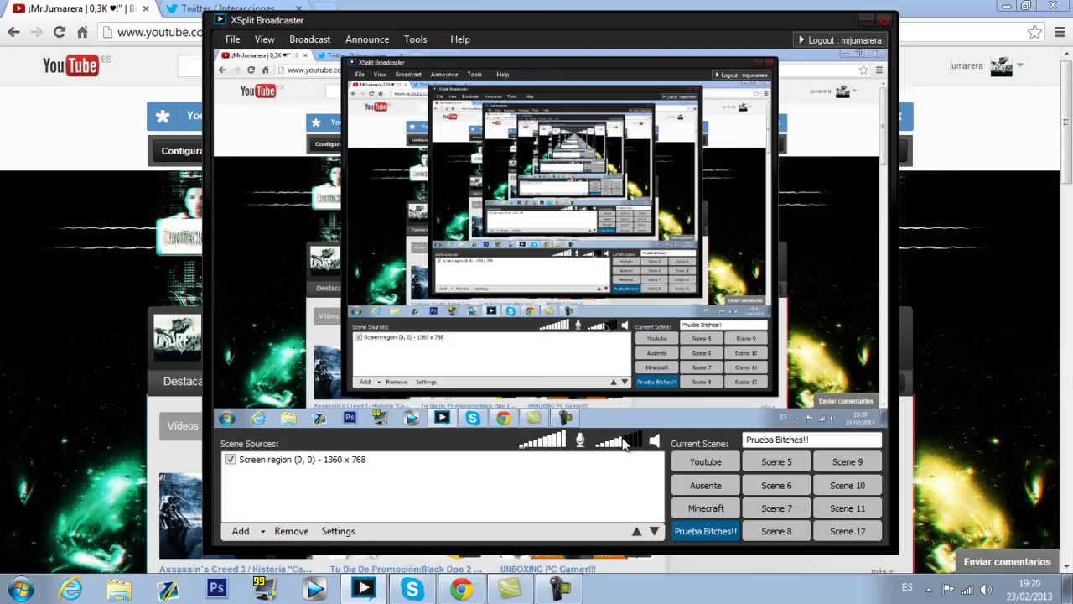
left_click(581, 441)
left_click(583, 438)
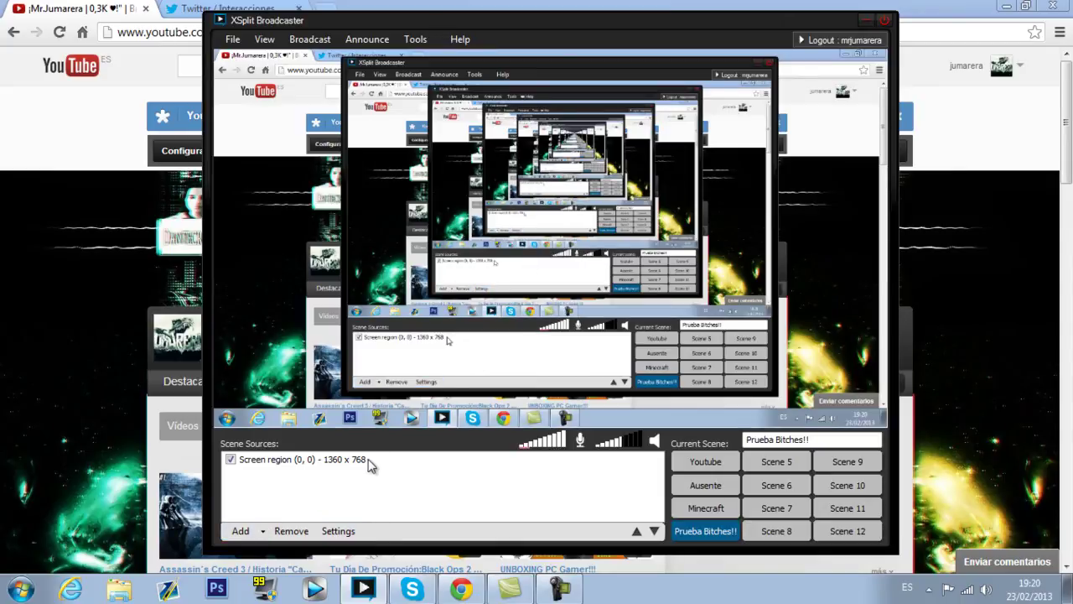
Step: Add the Road Is Rough Sol.mp3 track as a source, then hide and remove it
left_click(240, 531)
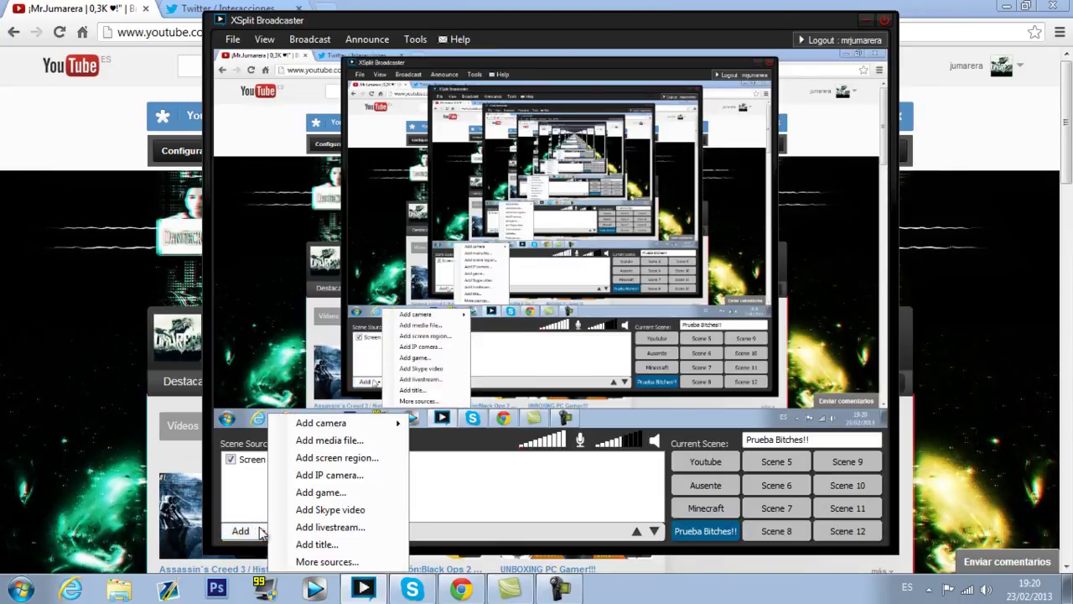
left_click(361, 441)
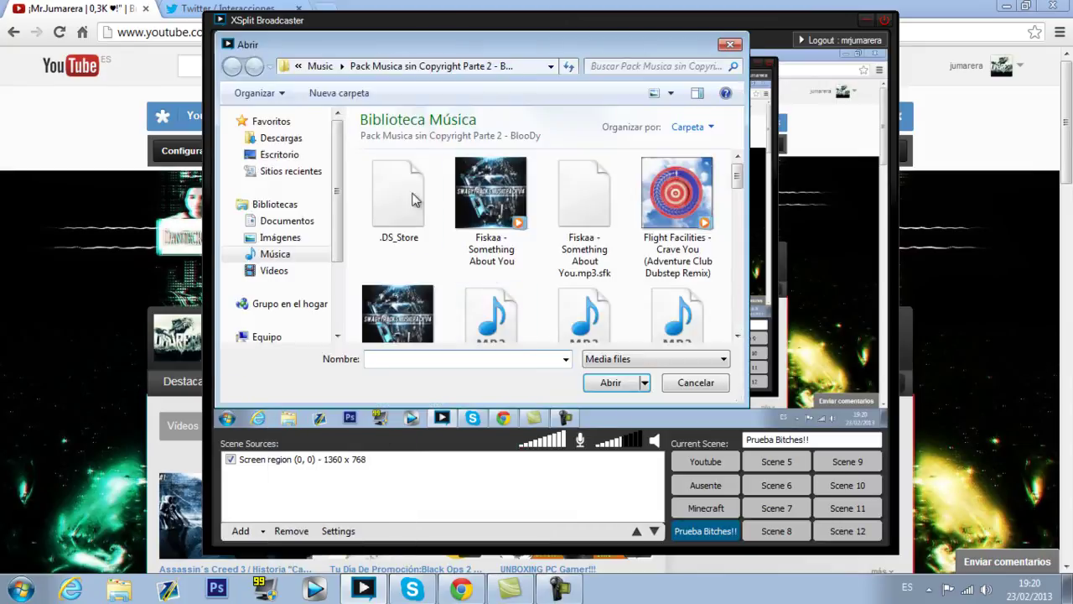
left_click(520, 221)
scroll(520, 221, "down", 3)
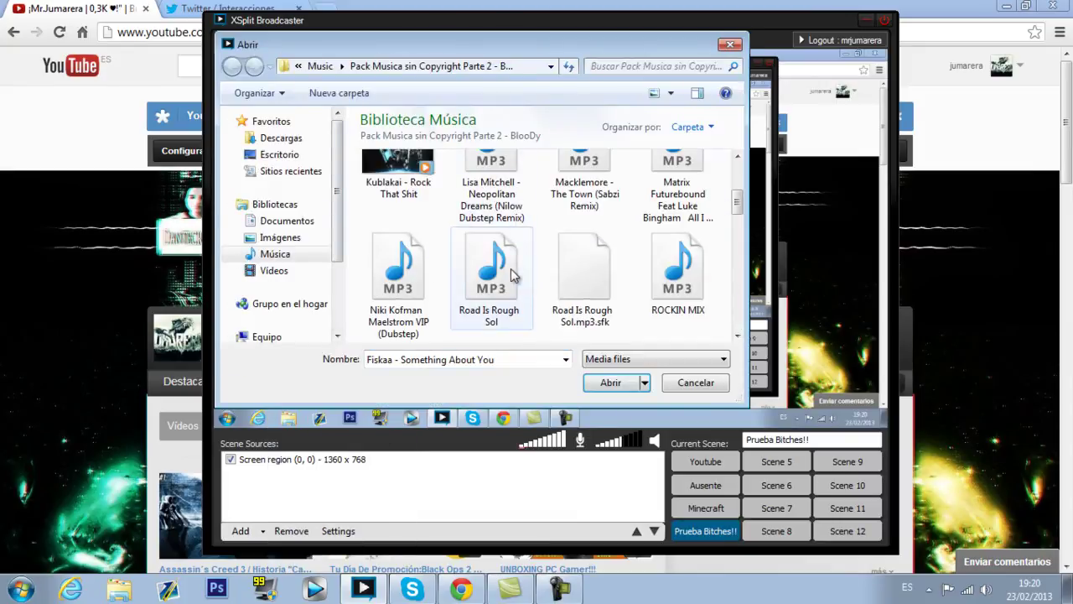
double_click(526, 294)
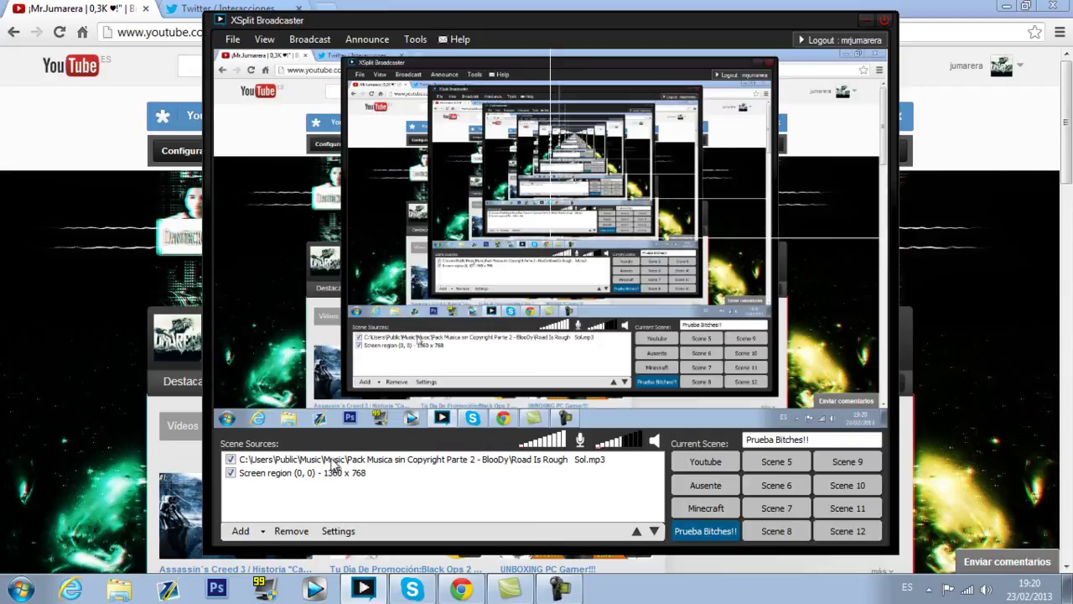
left_click(248, 464)
left_click(231, 460)
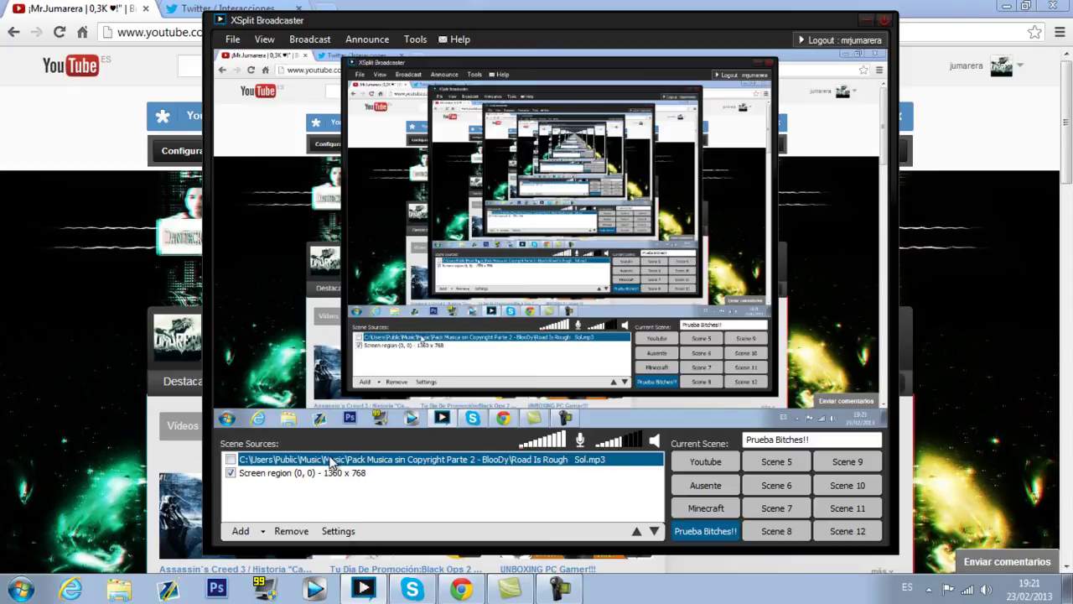
left_click(291, 531)
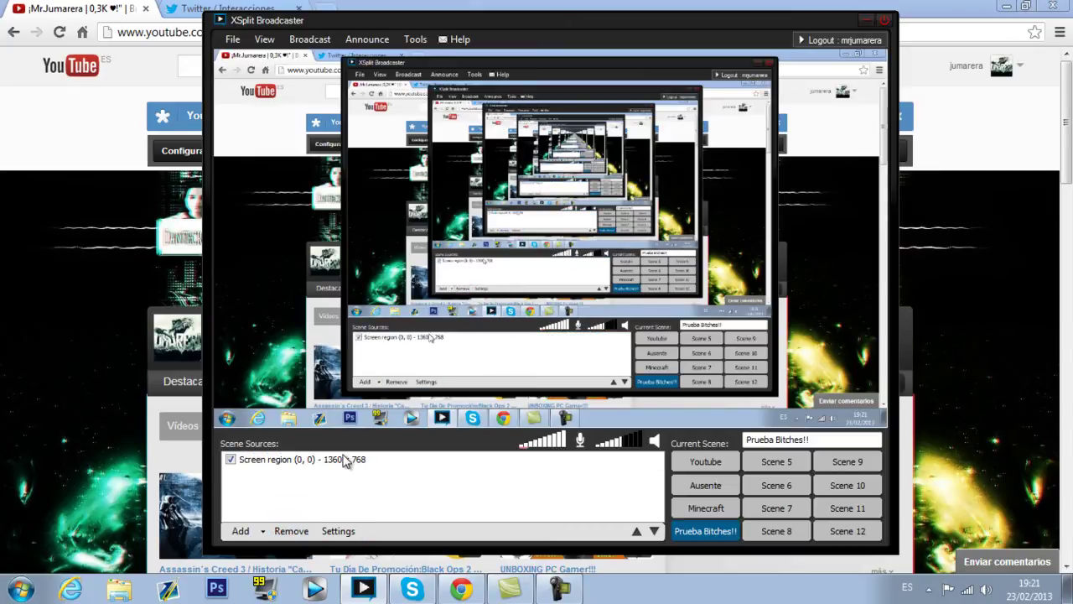
Step: Start adding another media file, browsing to the Bgs folder in Imágenes
left_click(243, 531)
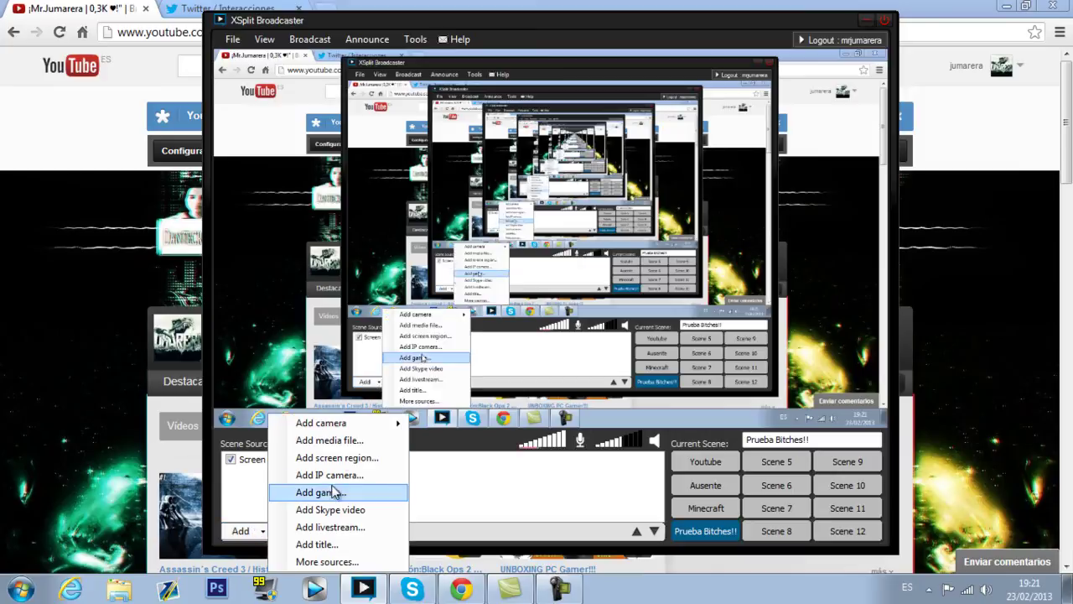
left_click(353, 447)
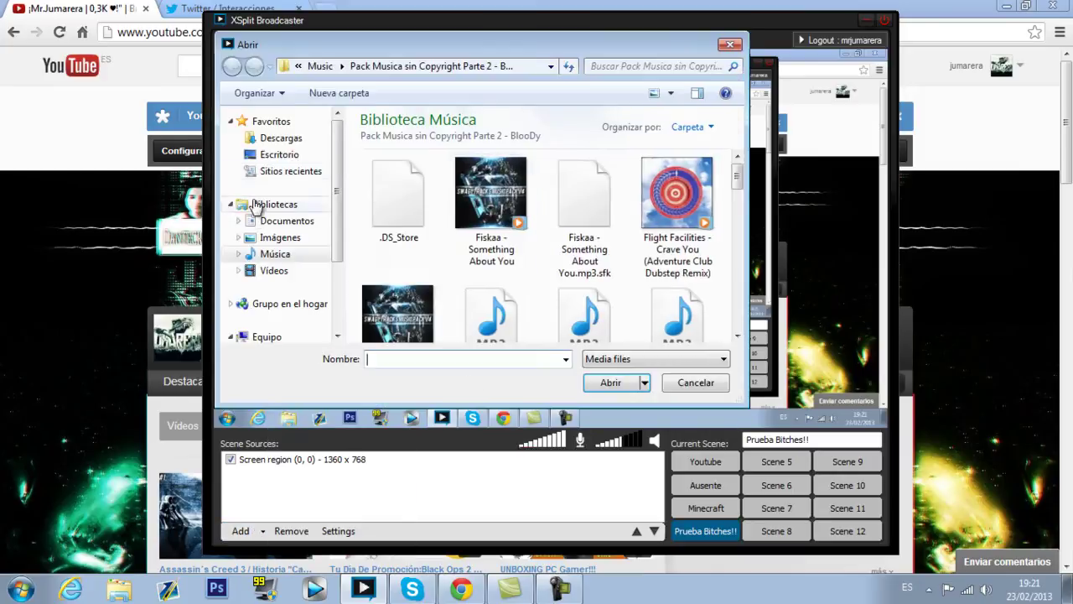
left_click(276, 237)
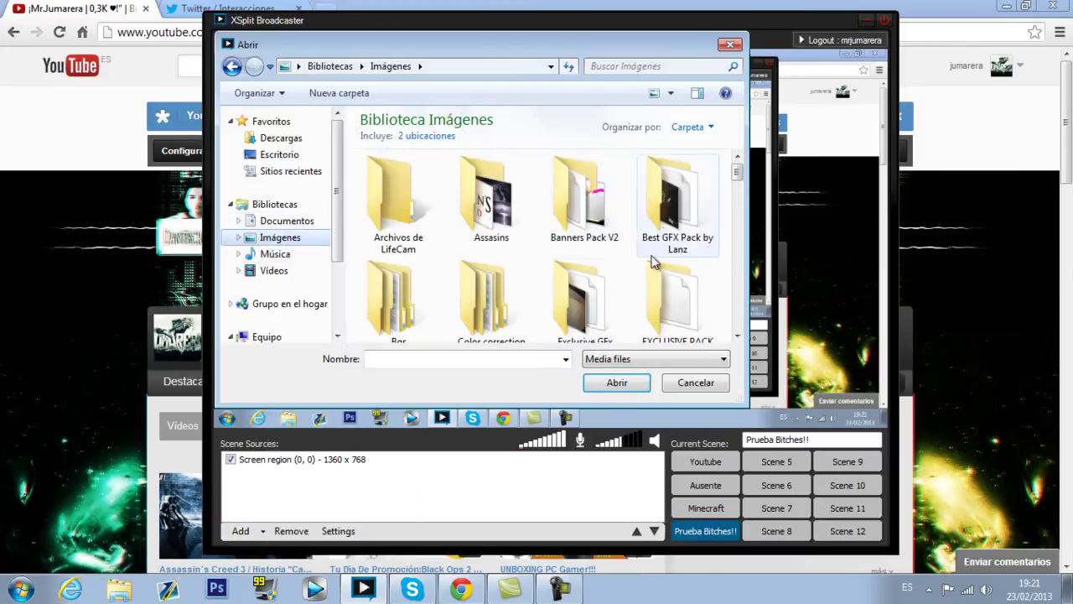
double_click(430, 296)
Step: Add Assassins Creed By Me.jpg from Bgs > Assassins creed and enlarge it over the preview
scroll(432, 294, "down", 3)
scroll(432, 252, "up", 3)
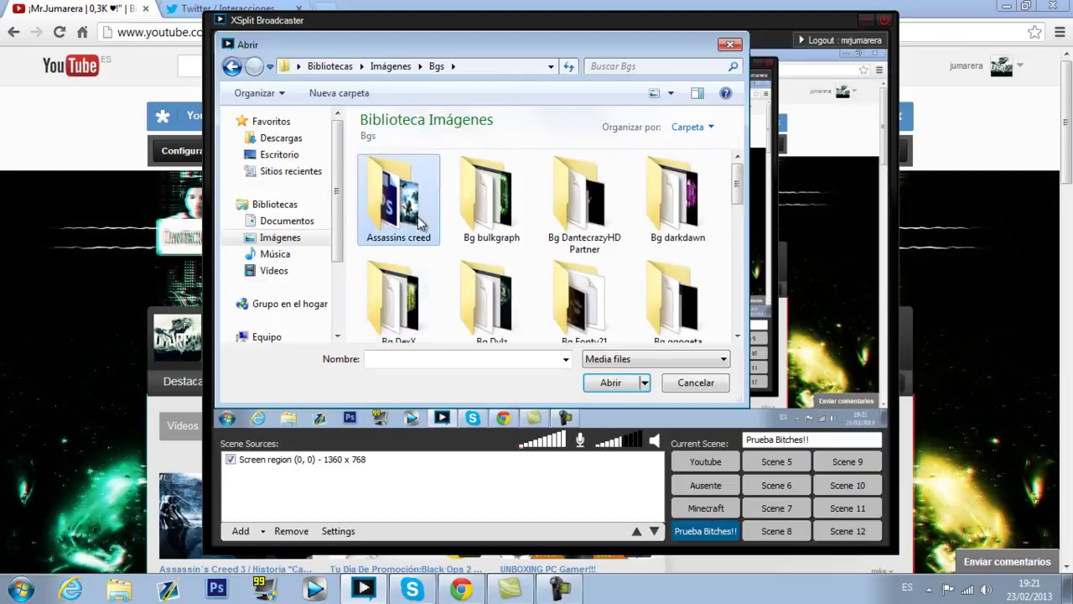
double_click(433, 224)
double_click(434, 225)
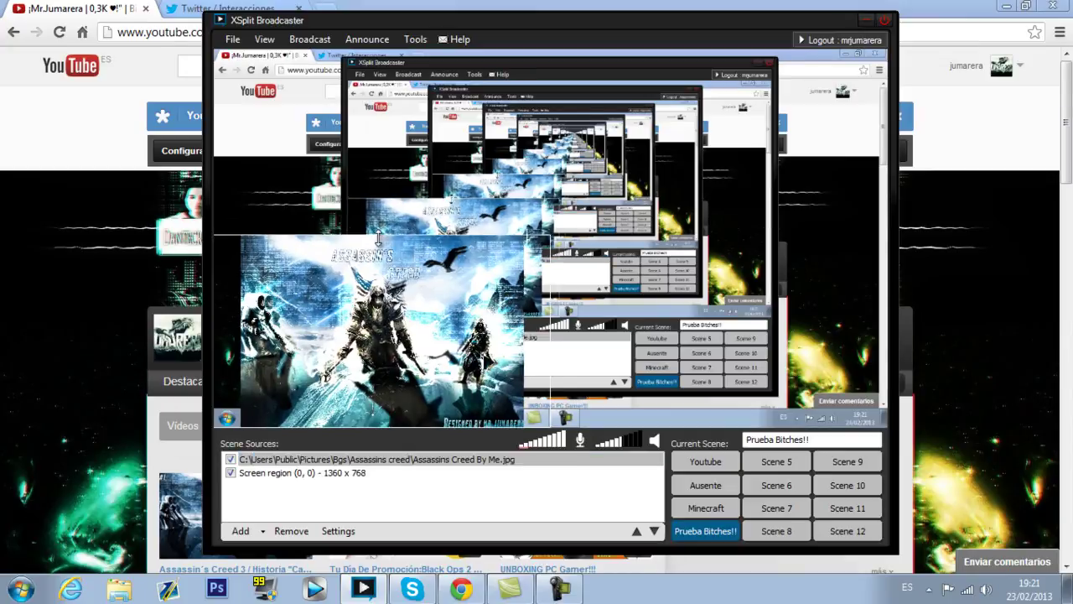
left_click_drag(530, 191, 802, 48)
left_click_drag(356, 155, 401, 155)
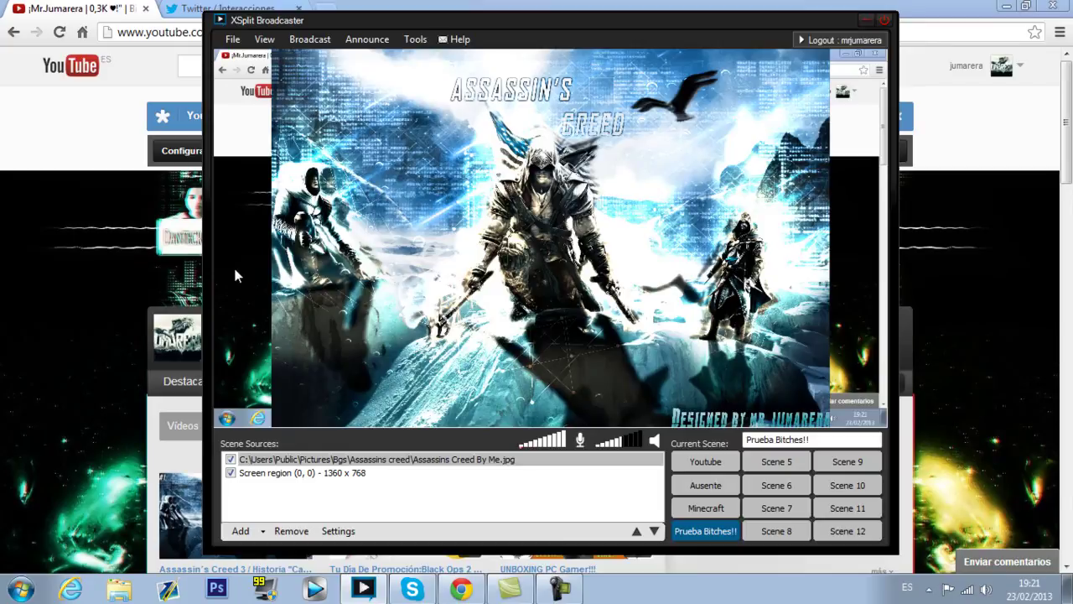
left_click(395, 460)
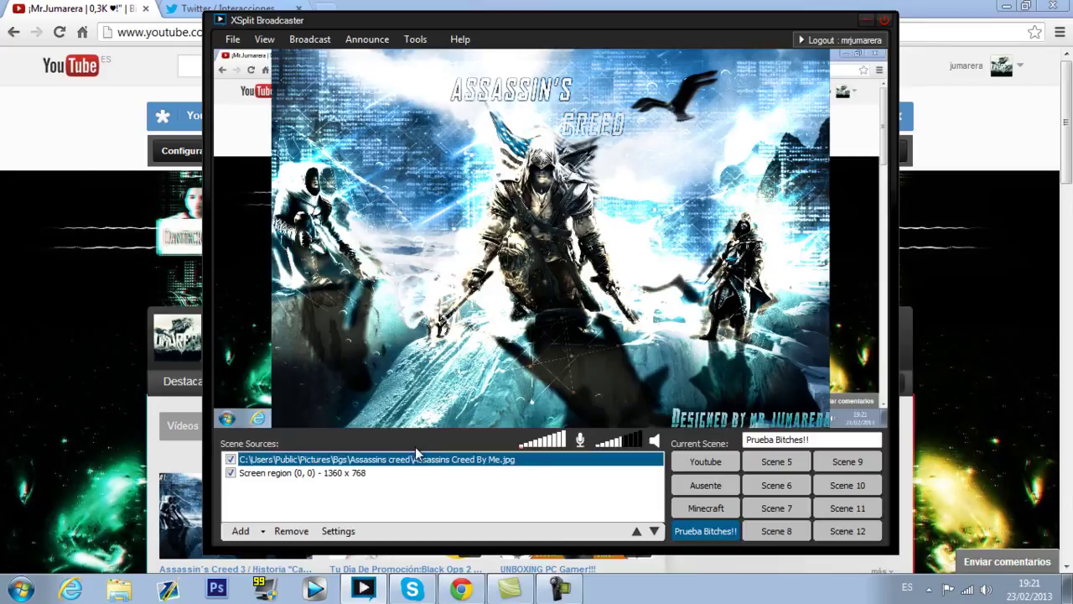
Step: Untick Keep aspect ratio for the Assassin's Creed image, then remove it from the scene
left_click(339, 531)
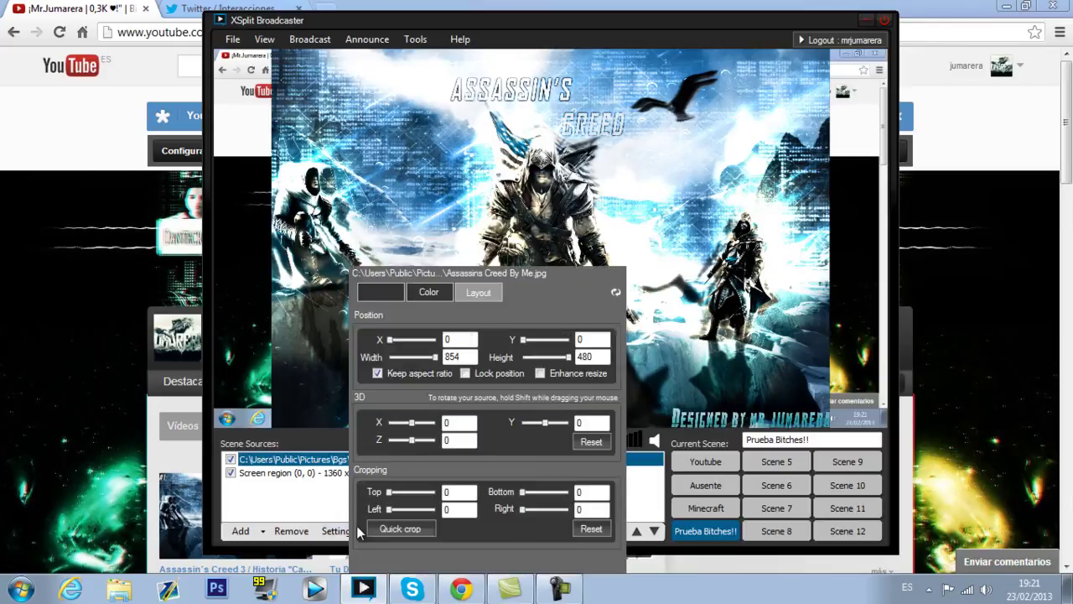
left_click(378, 373)
left_click(489, 168)
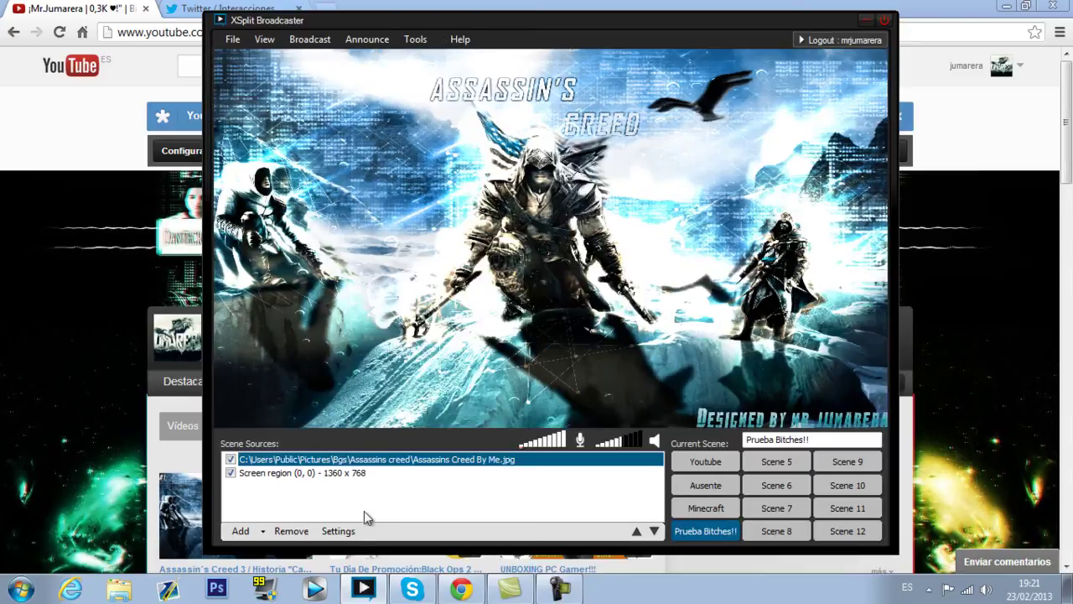
left_click(336, 535)
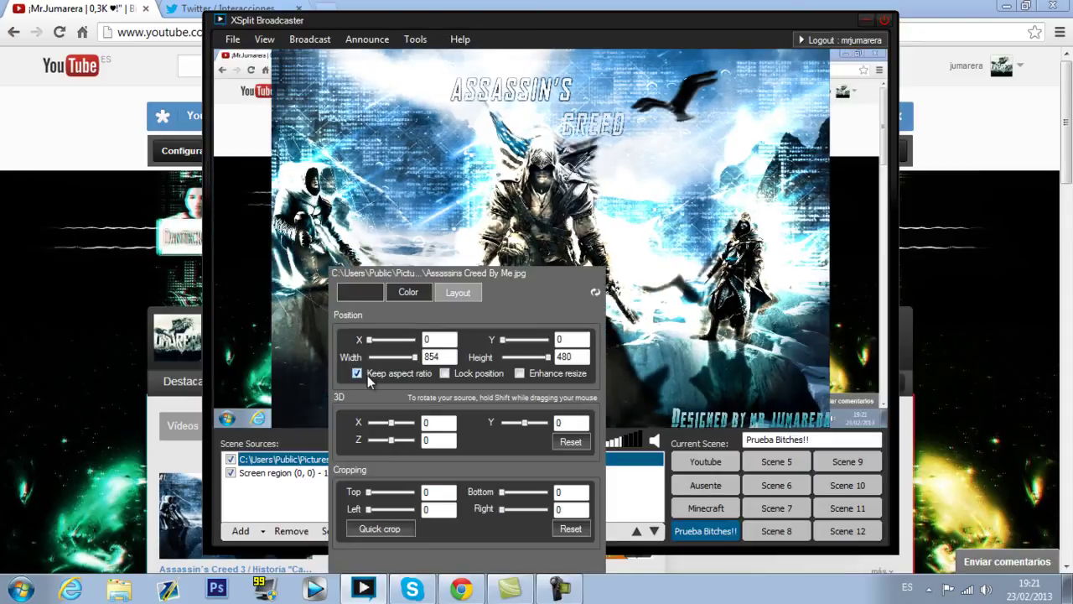
left_click(357, 375)
left_click(357, 374)
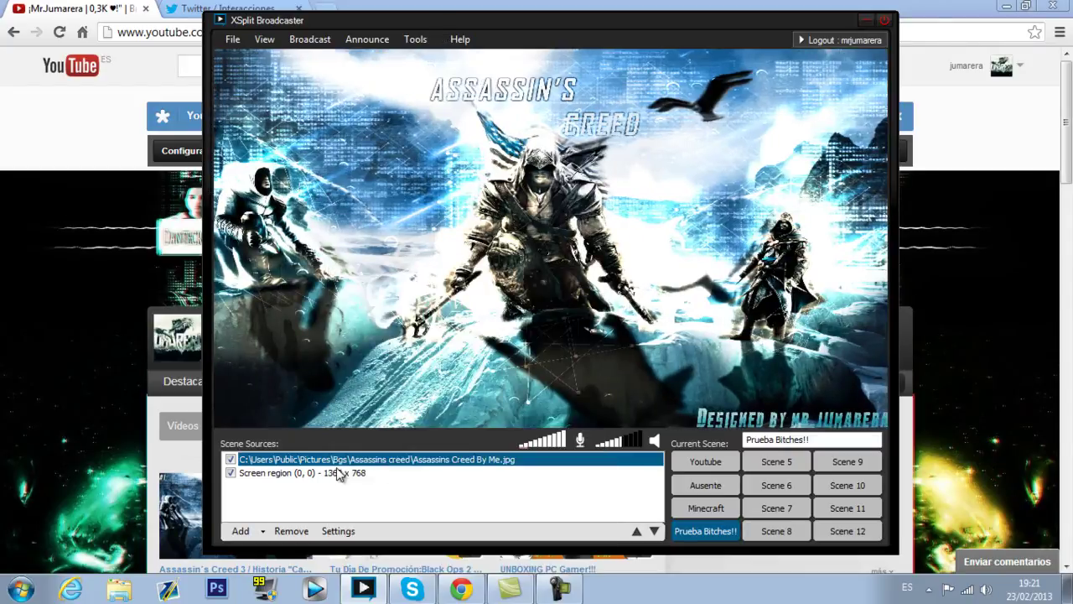
left_click(291, 531)
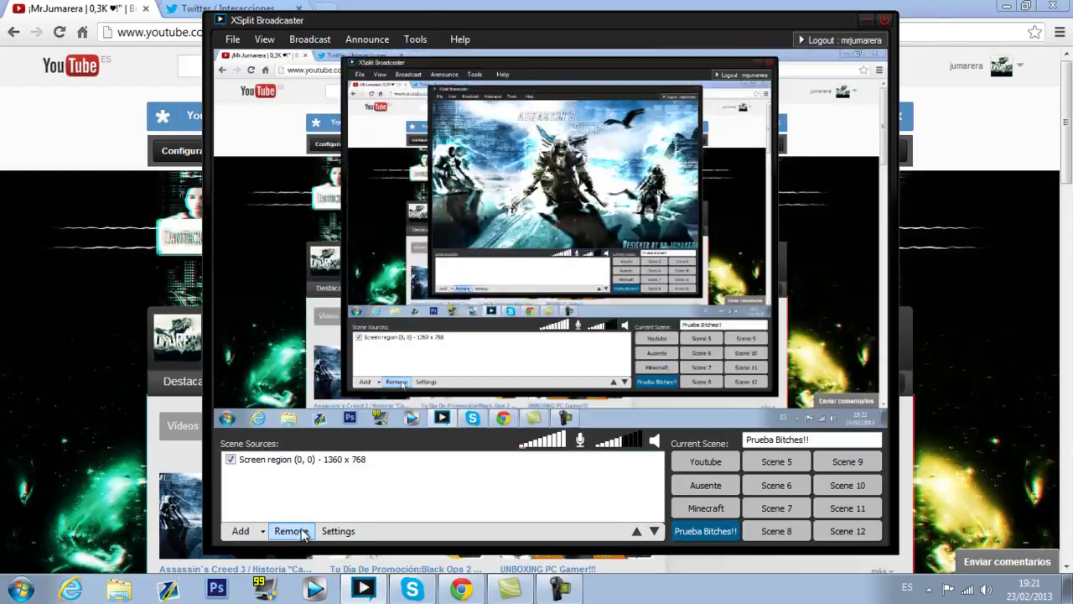
left_click(241, 531)
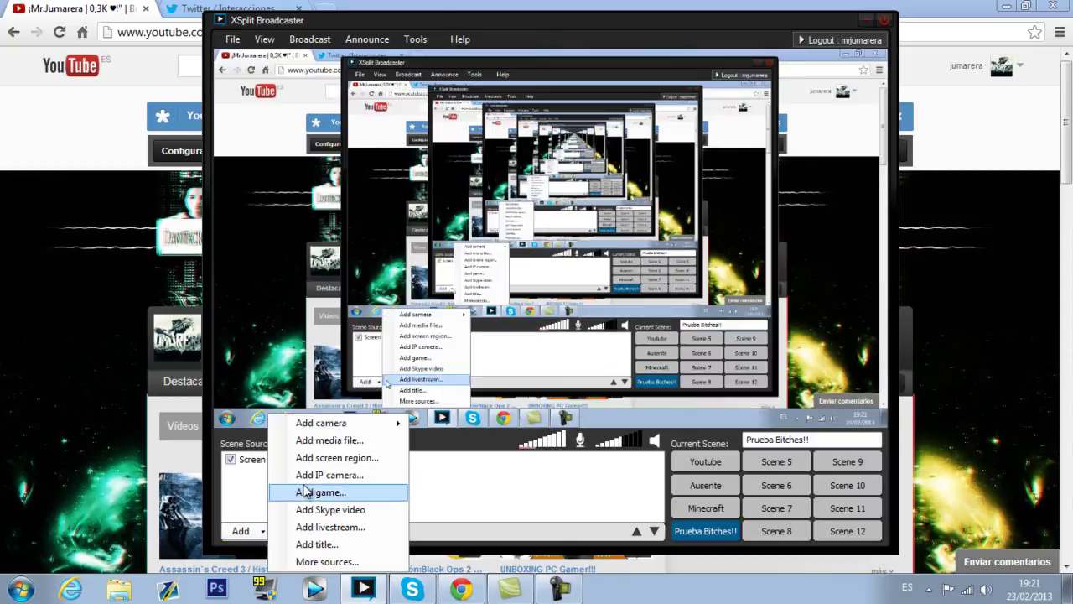
mouse_move(371, 425)
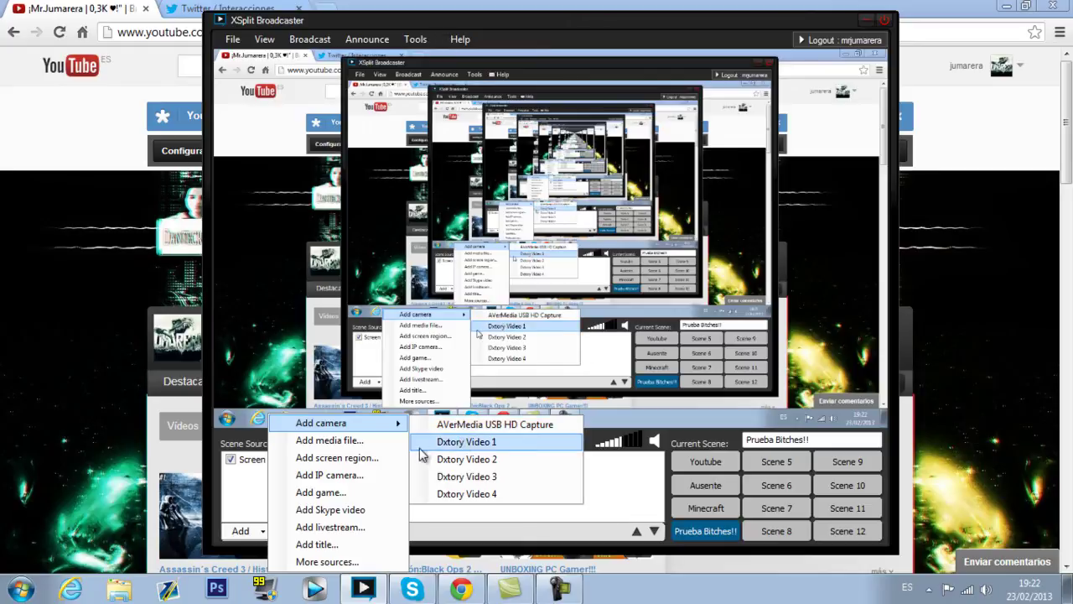
left_click(445, 444)
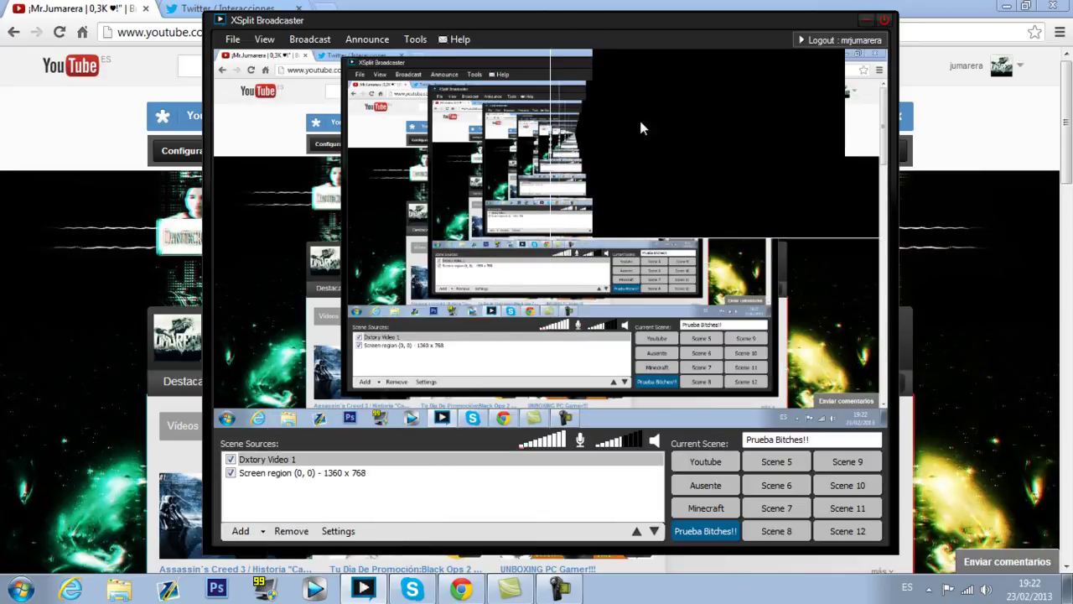
left_click_drag(543, 141, 654, 141)
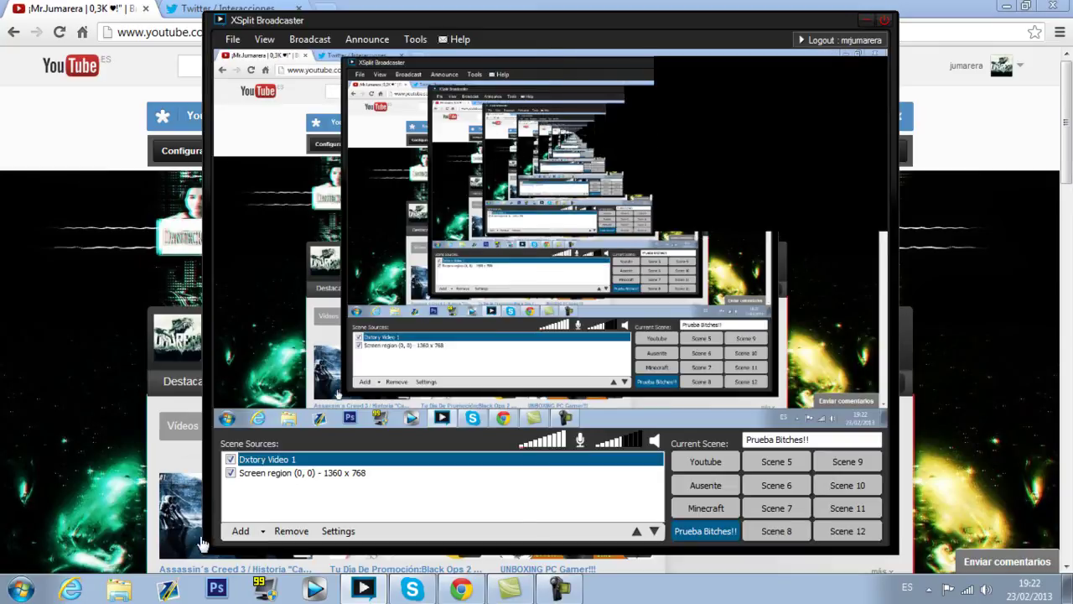
left_click(289, 531)
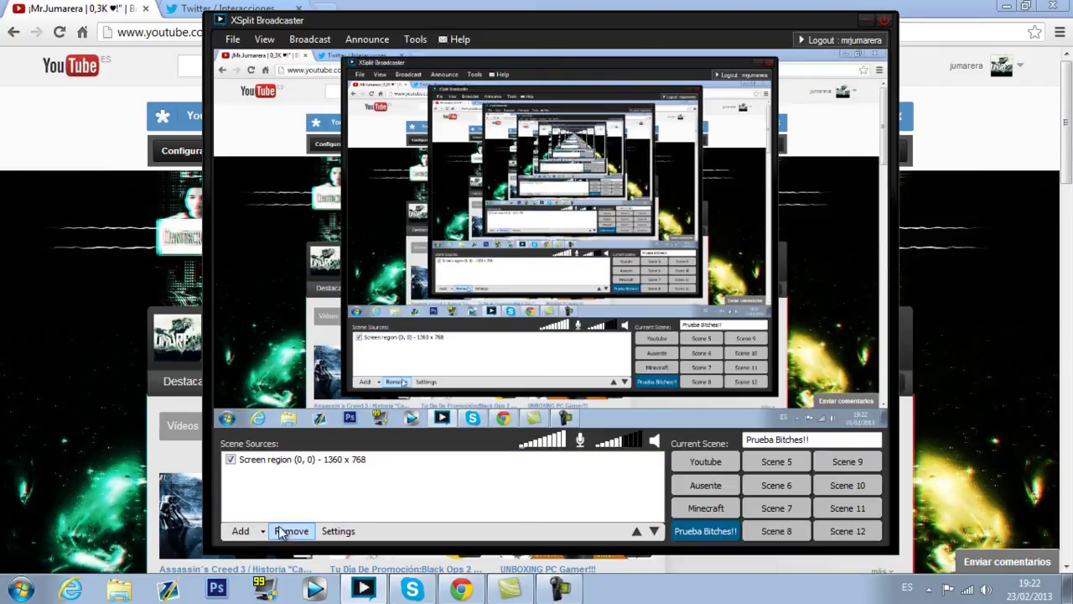
left_click(241, 531)
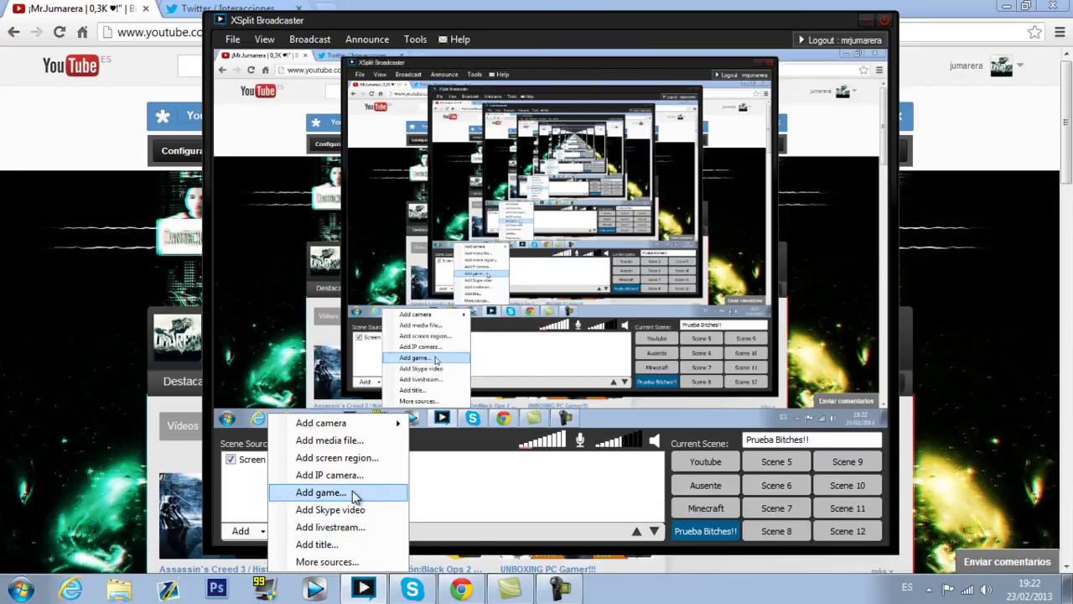
left_click(354, 493)
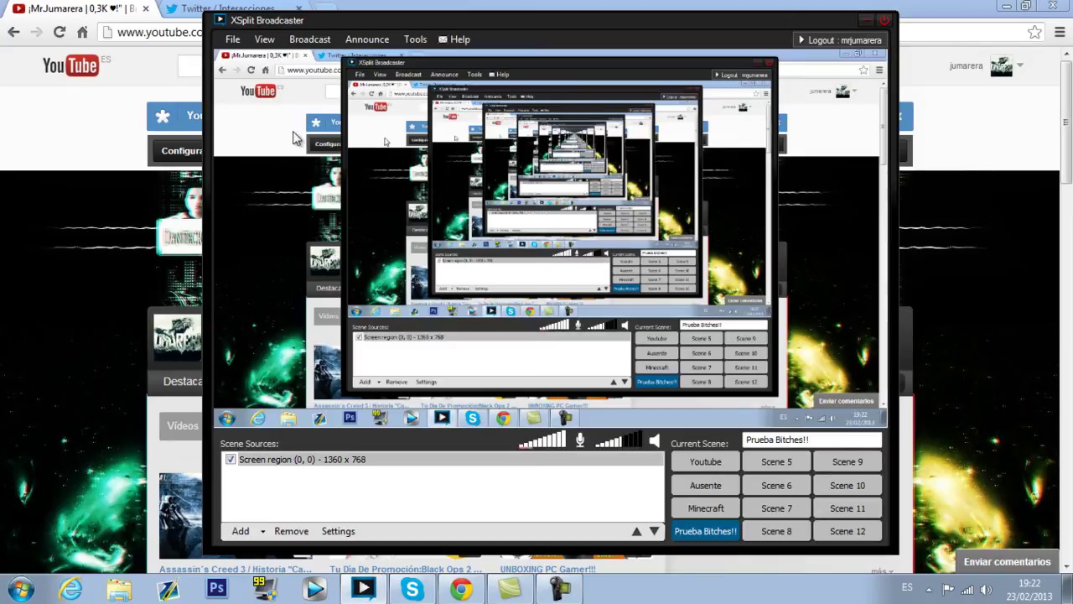
Step: Look over the Announce menu entries, then open Tools > General settings
left_click(375, 42)
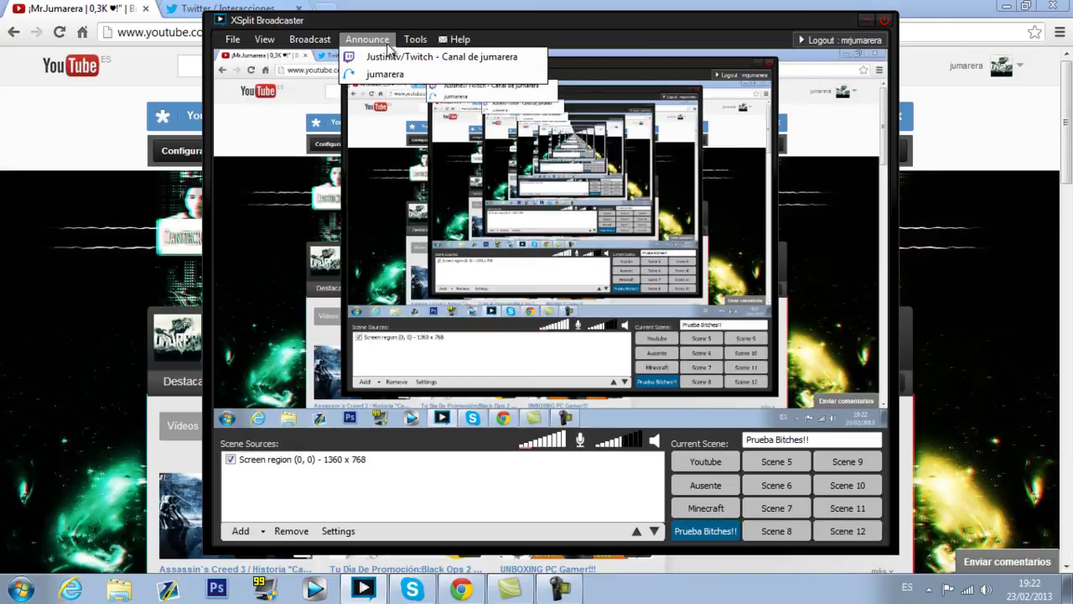
left_click(382, 44)
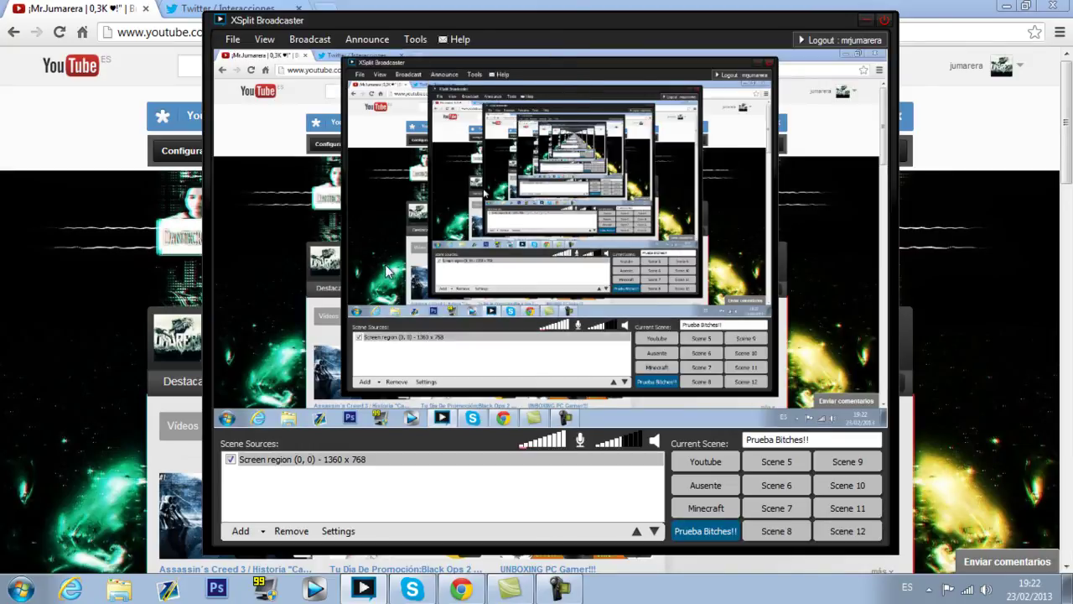
left_click(381, 42)
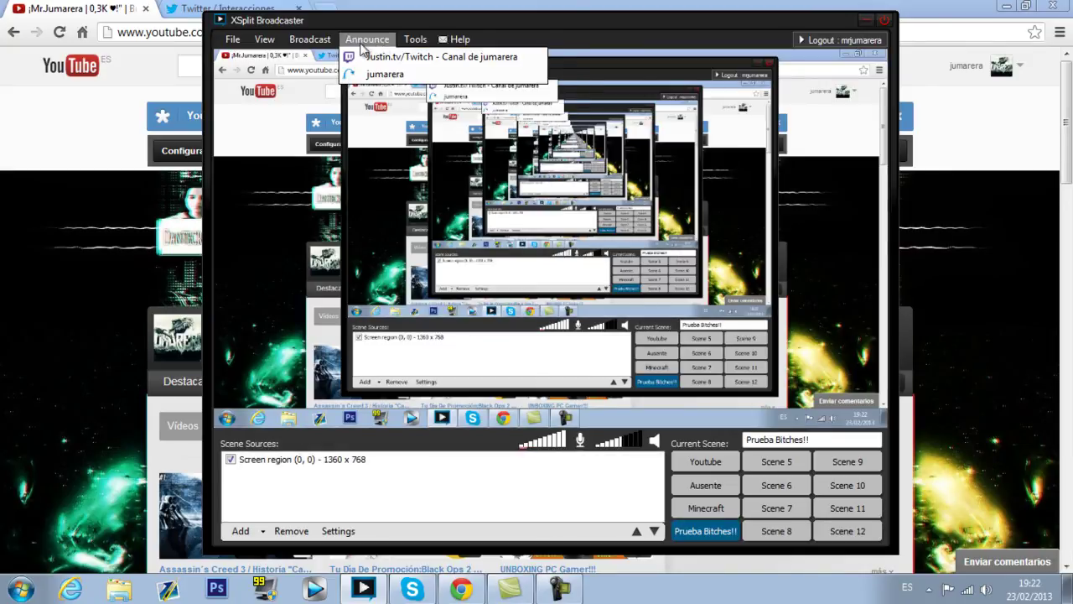
mouse_move(416, 43)
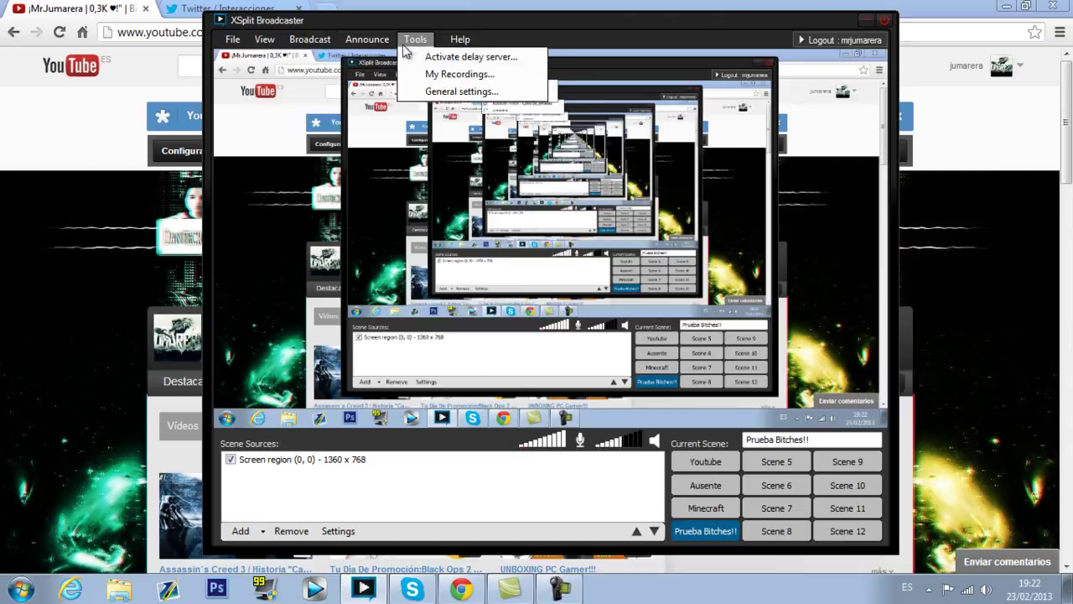
left_click(419, 91)
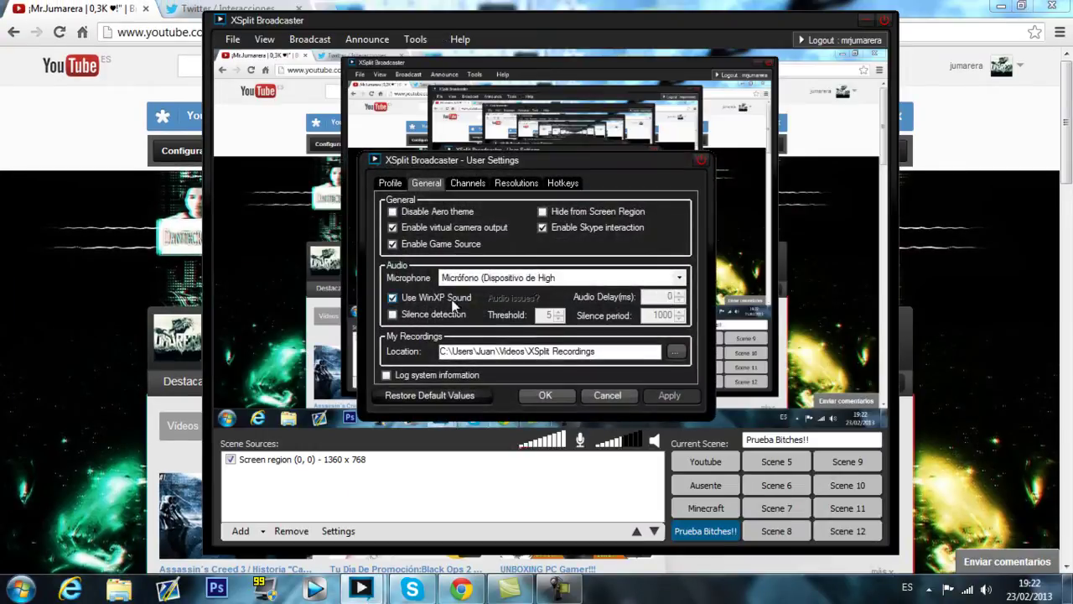
Step: Disable the Aero theme in General settings and apply, leaving the microphone device unchanged
left_click(394, 212)
left_click(676, 399)
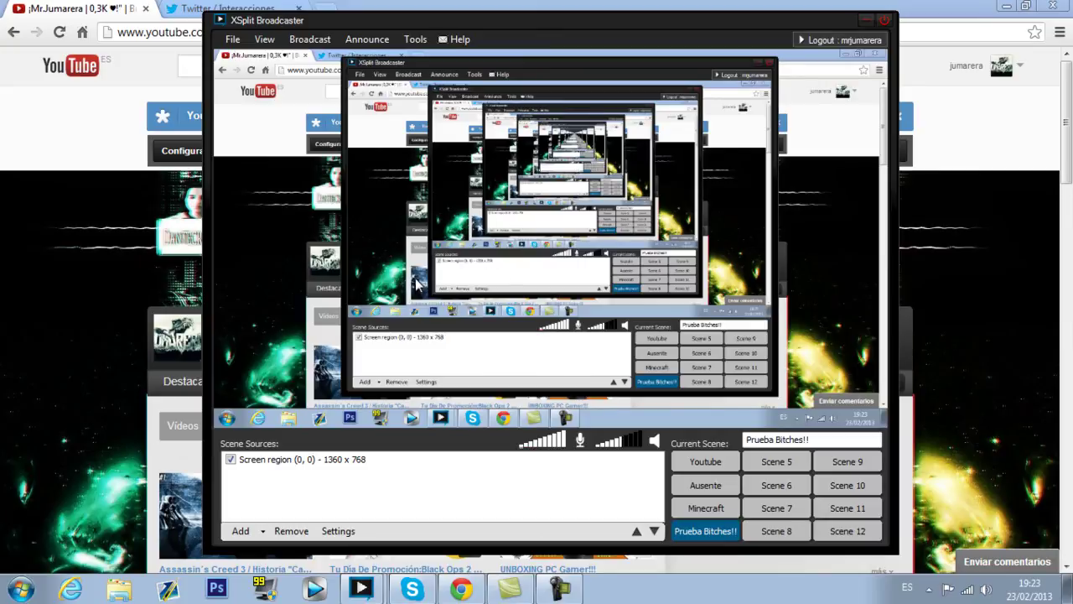
left_click(670, 286)
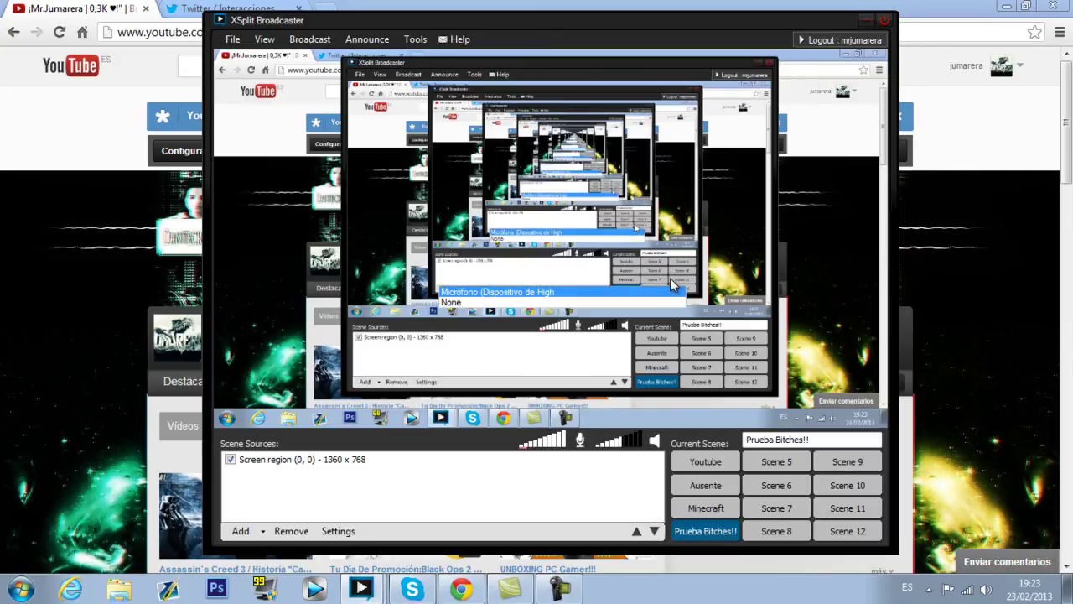
left_click(550, 295)
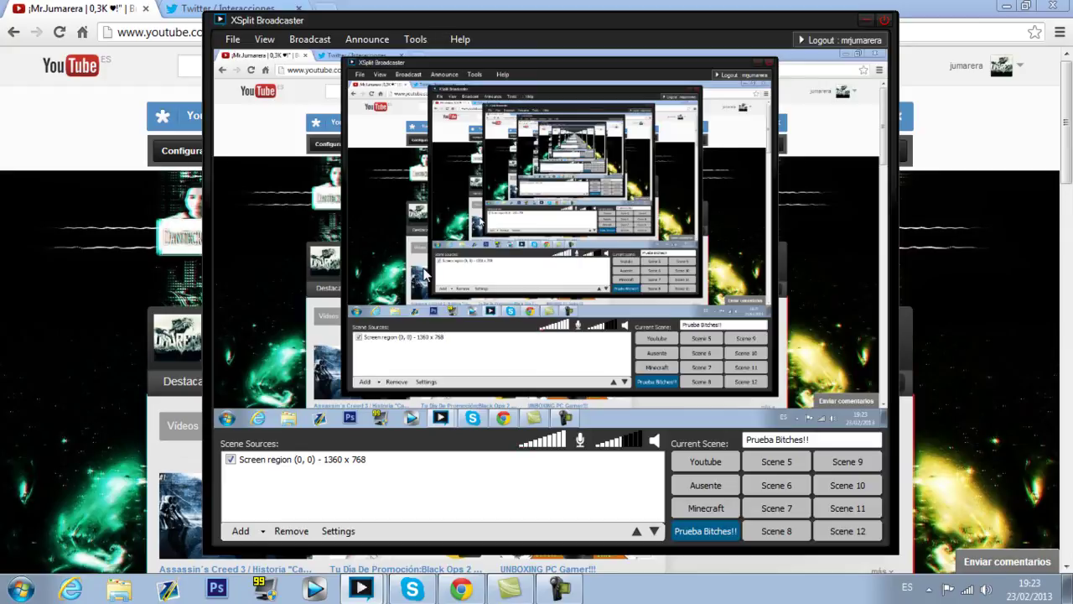
Step: Broadcast to the Custom RTMP destination, then bring Chrome's YouTube channel page forward
right_click(659, 268)
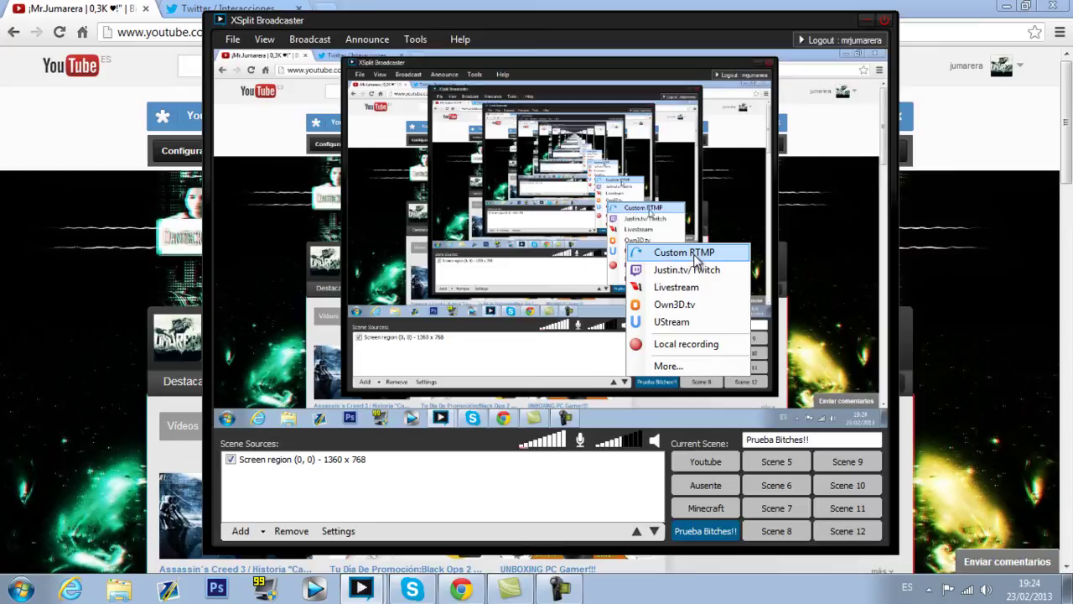
left_click(693, 253)
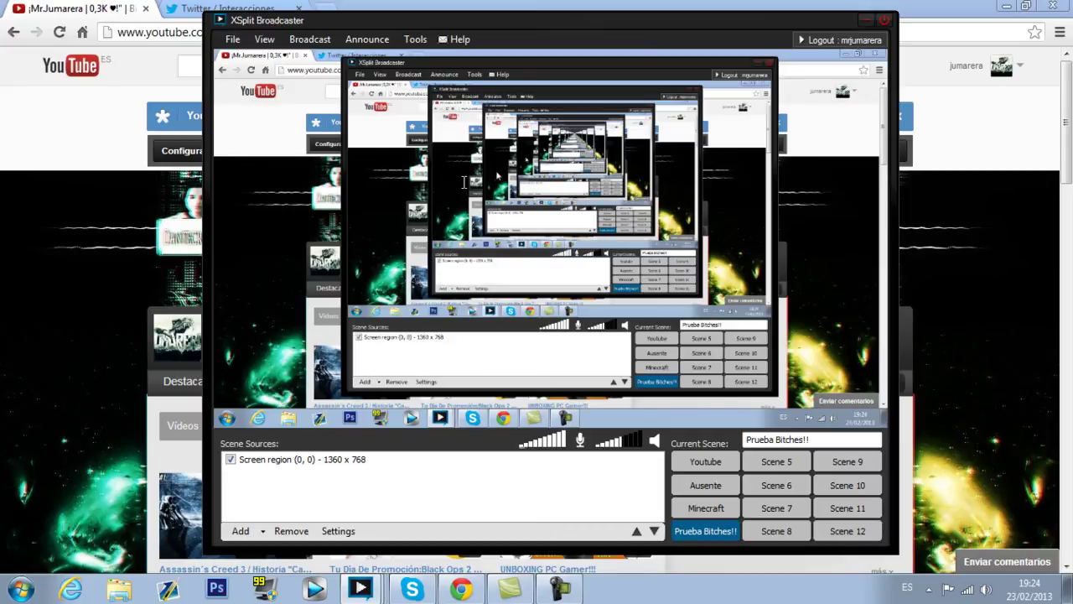
left_click(1025, 71)
Step: Go through Gestor de videos to Eventos en directo and start a Nuevo evento en directo
left_click(1002, 69)
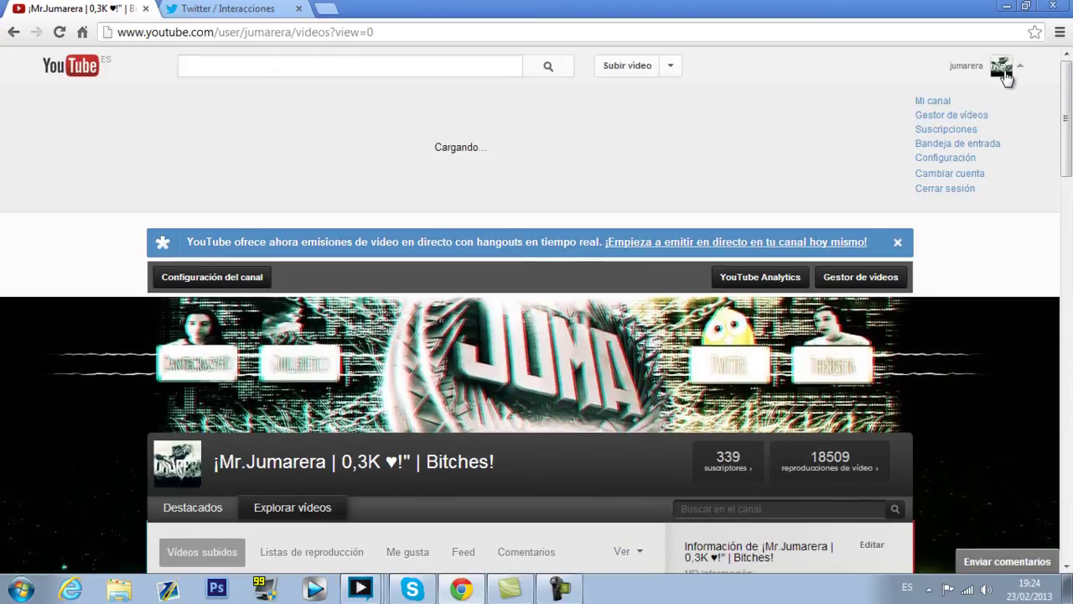
left_click(956, 118)
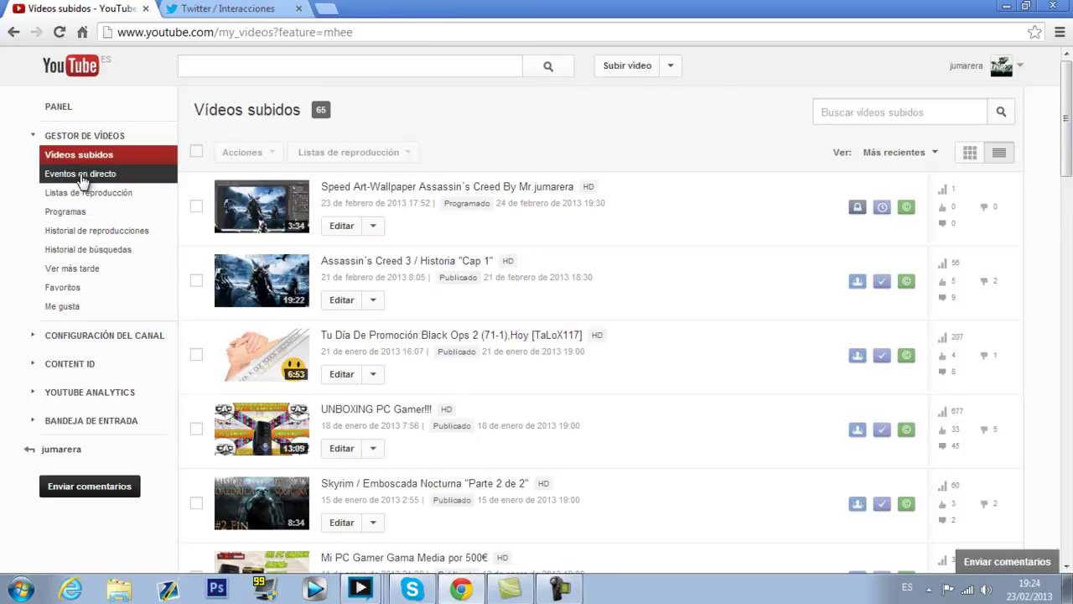
left_click(151, 175)
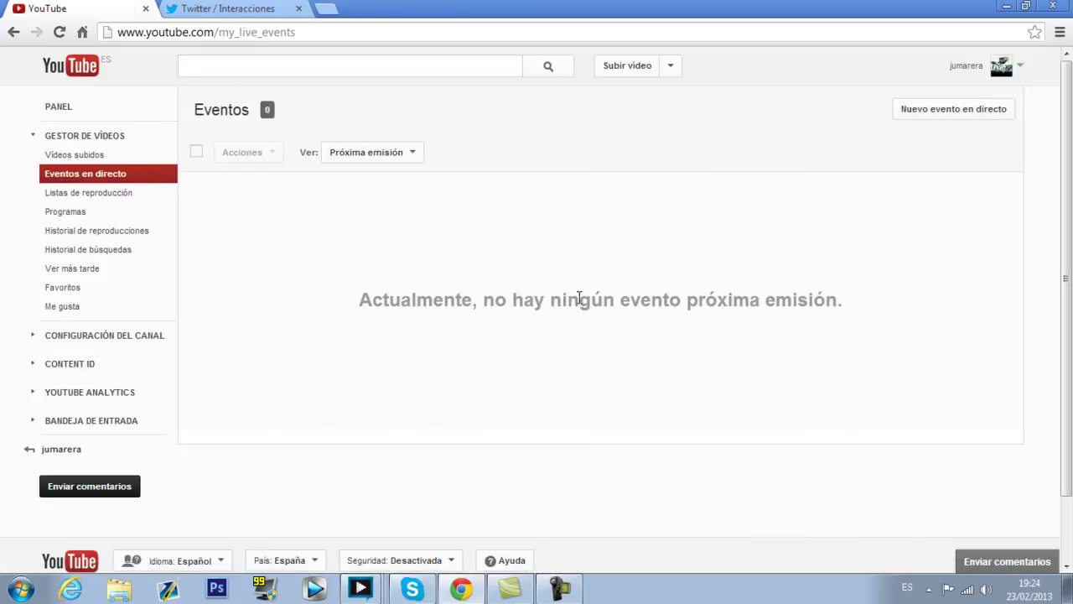
left_click(963, 117)
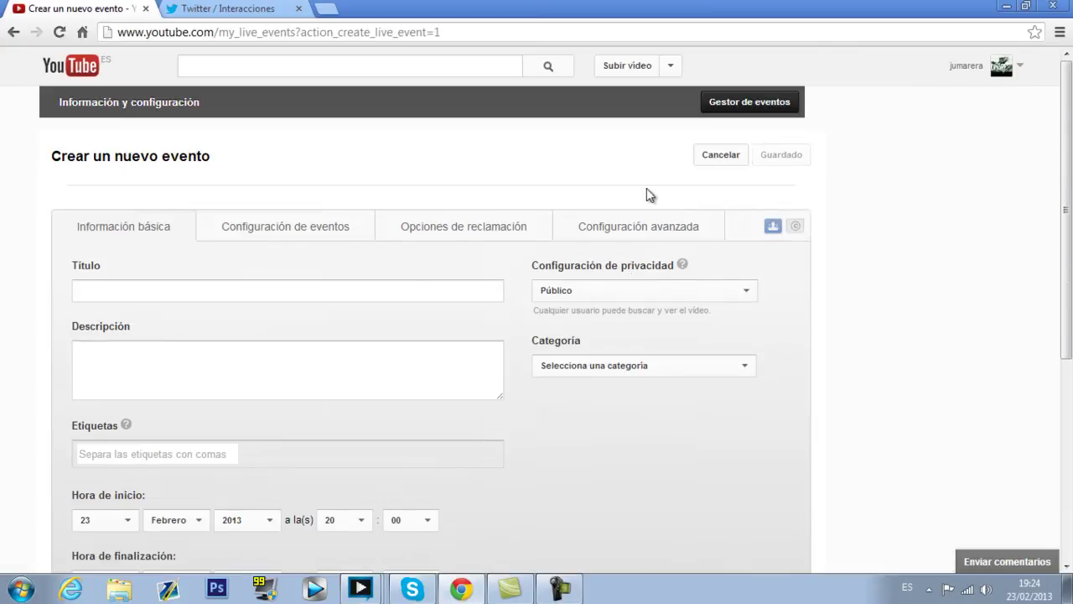
Step: Set the event's privacy to Sin clasificar and its category to Viajes y eventos
scroll(683, 193, "down", 1)
left_click(642, 212)
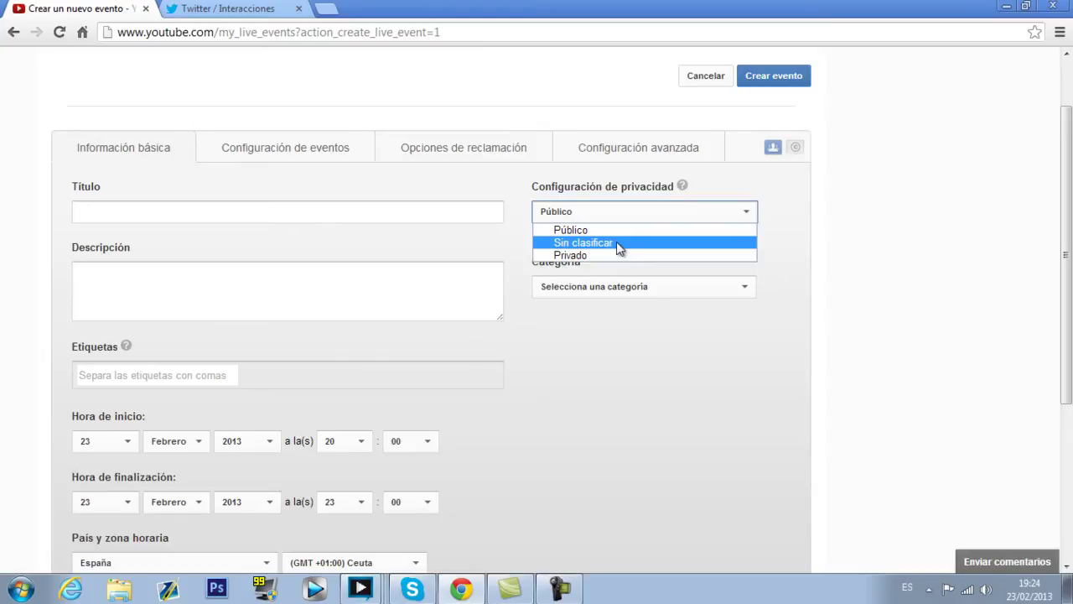
left_click(616, 242)
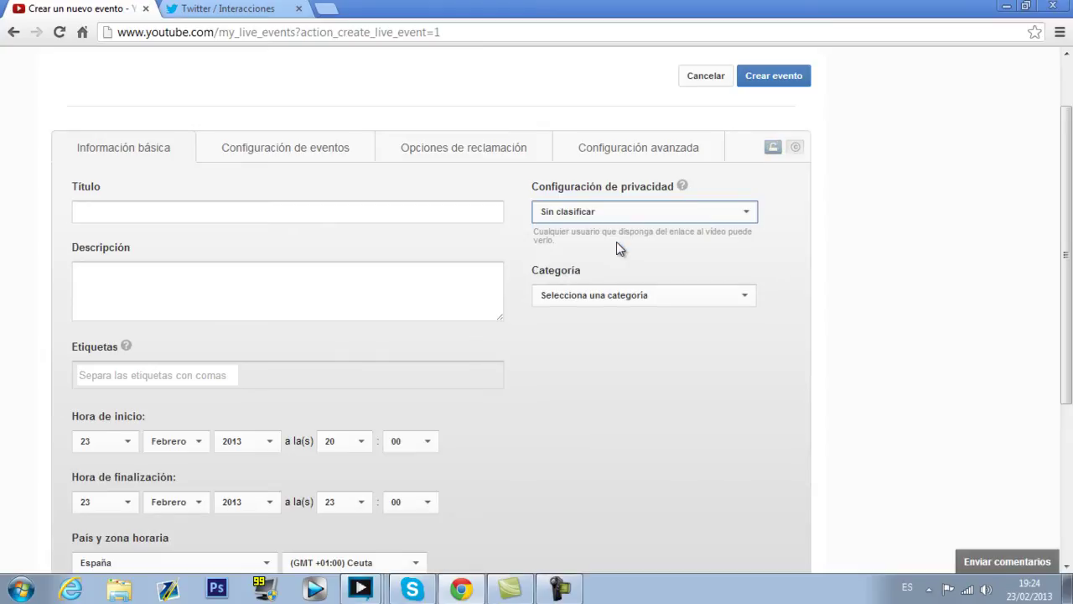
scroll(617, 241, "up", 1)
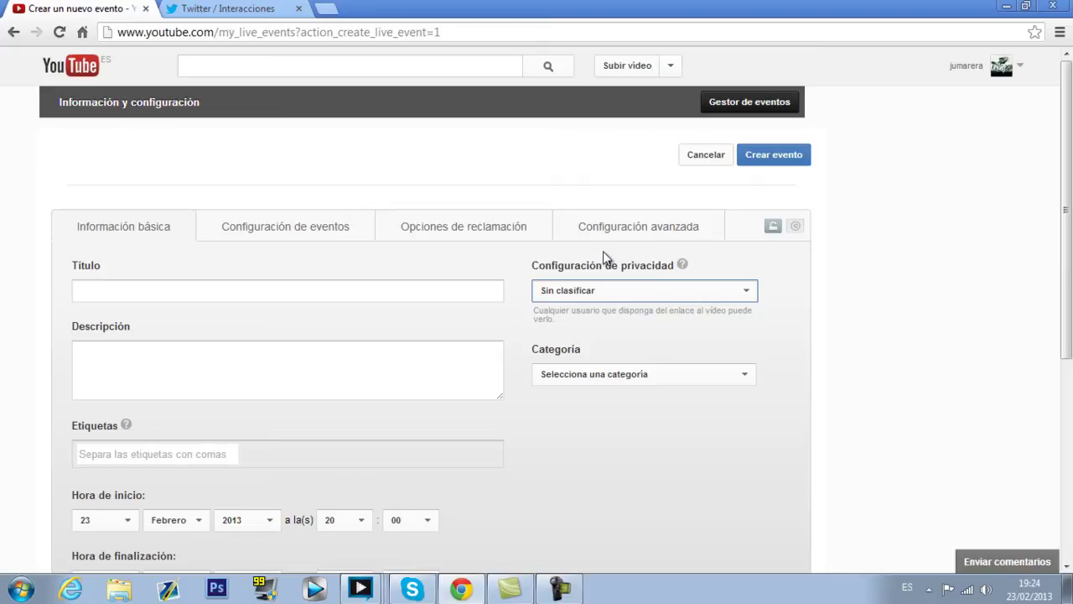
left_click(640, 382)
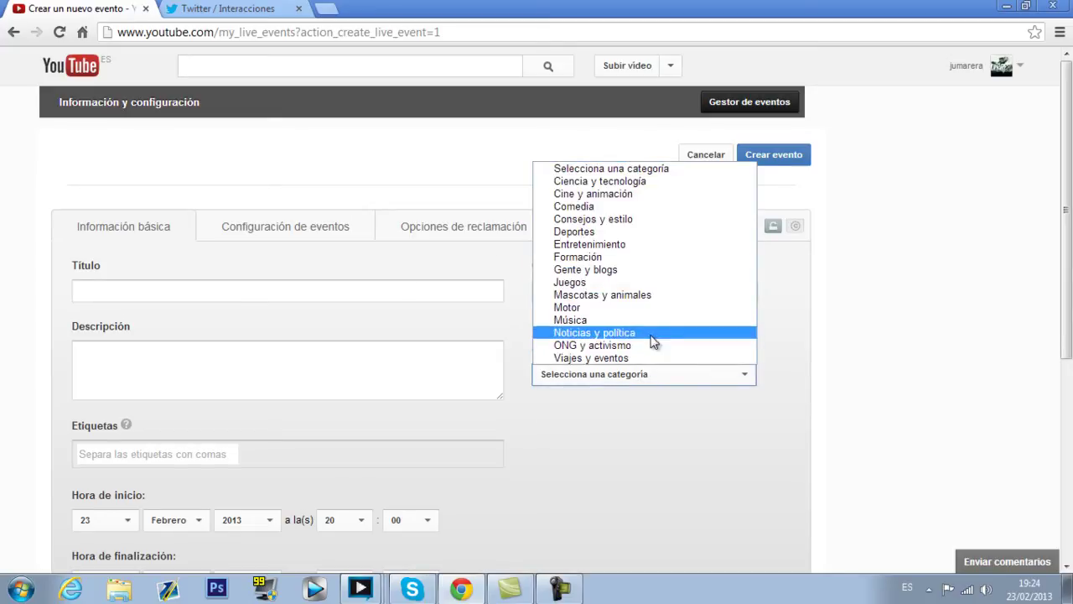
left_click(671, 358)
Step: Title the event 'Prueba', replacing the placeholder text
left_click(299, 290)
type("ASPDJOIAODFJOASPDIASJE")
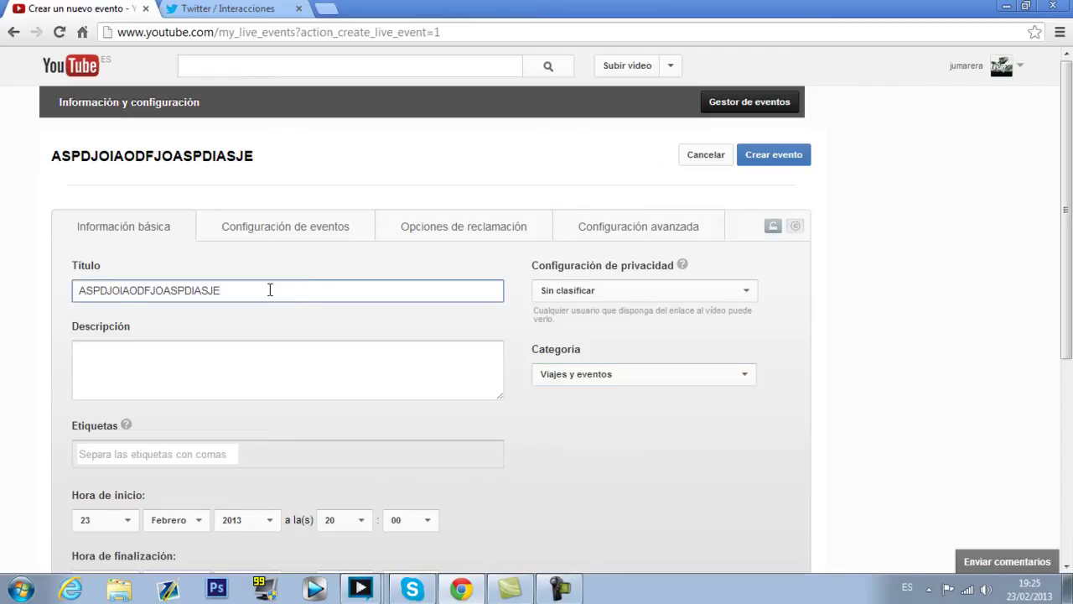
left_click_drag(270, 289, 9, 311)
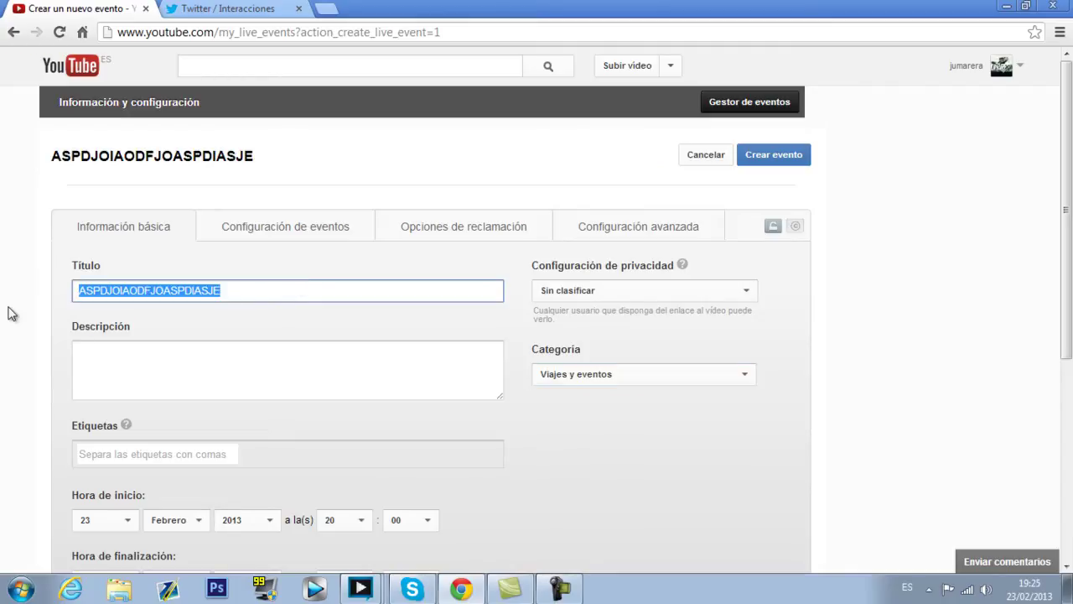
type("Prueba")
left_click(172, 348)
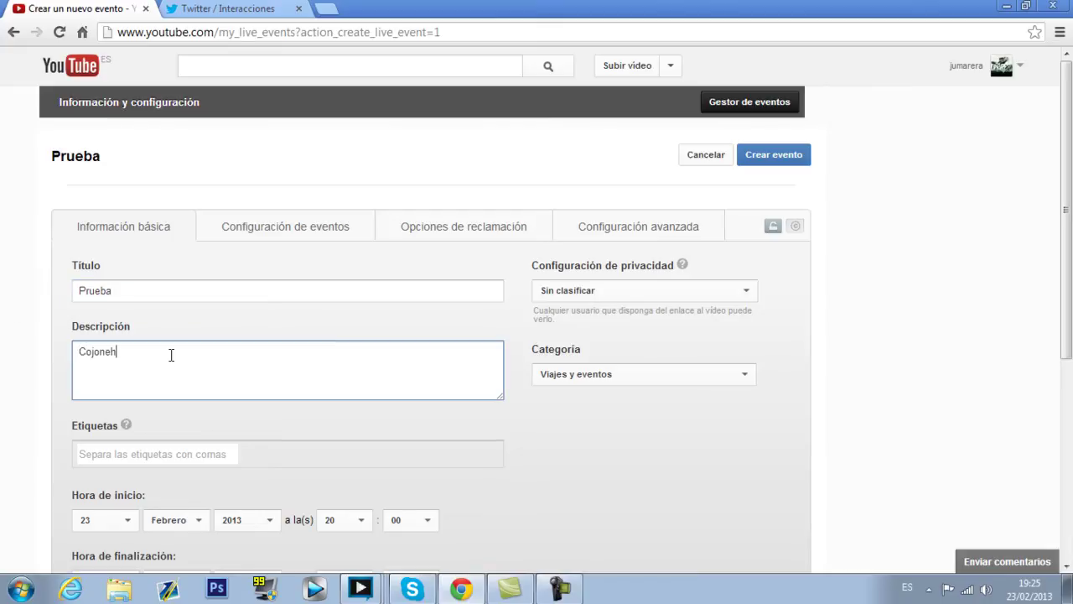
Step: Set the event time zone to Madrid and accept the terms and conditions
scroll(171, 354, "down", 2)
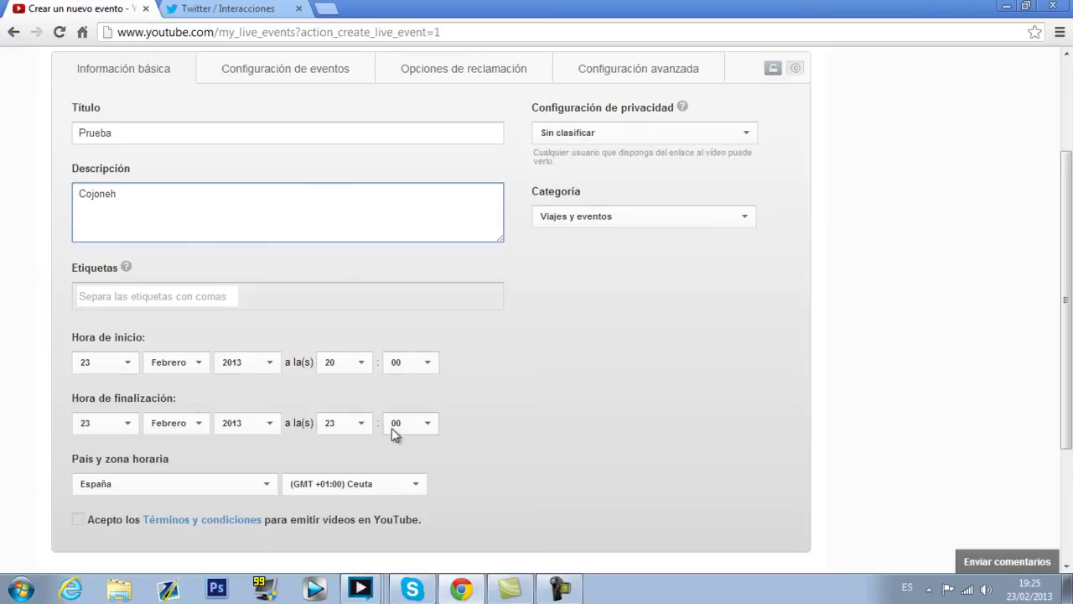
left_click(397, 483)
scroll(386, 503, "down", 1)
left_click(368, 409)
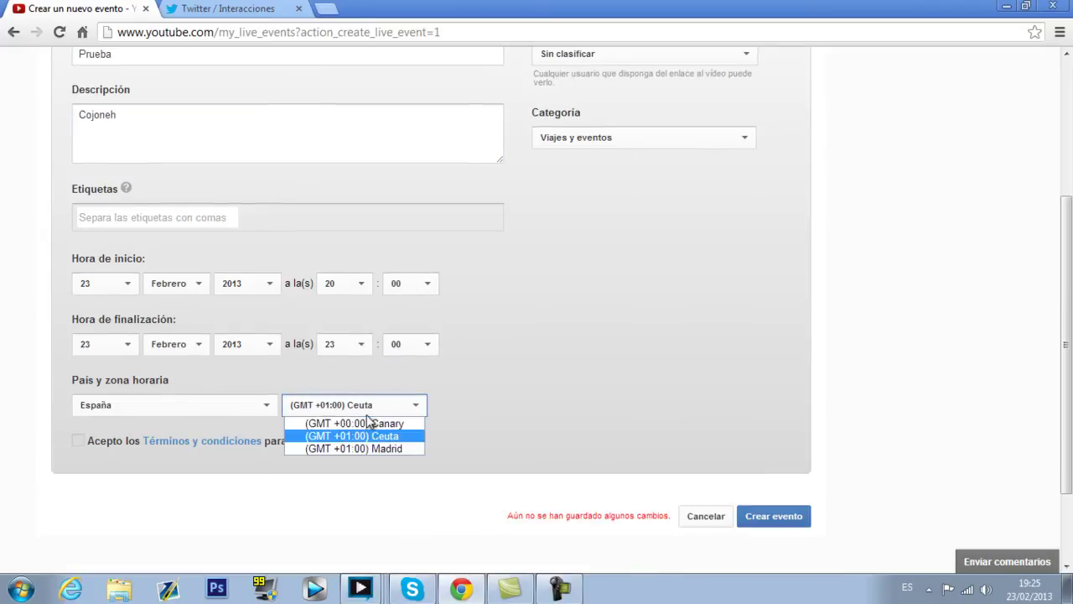
left_click(366, 449)
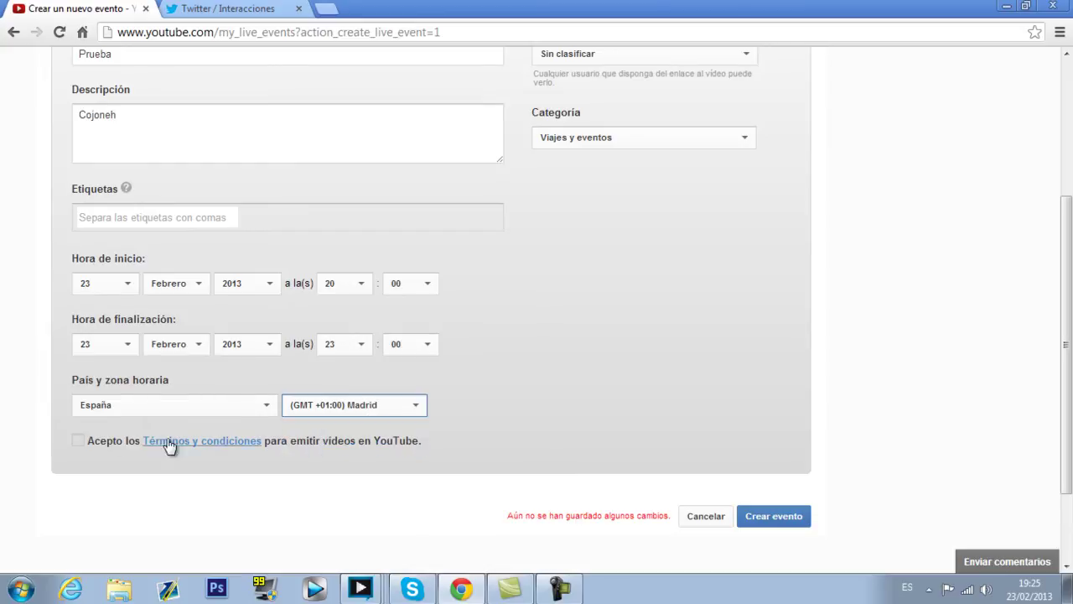
left_click(78, 442)
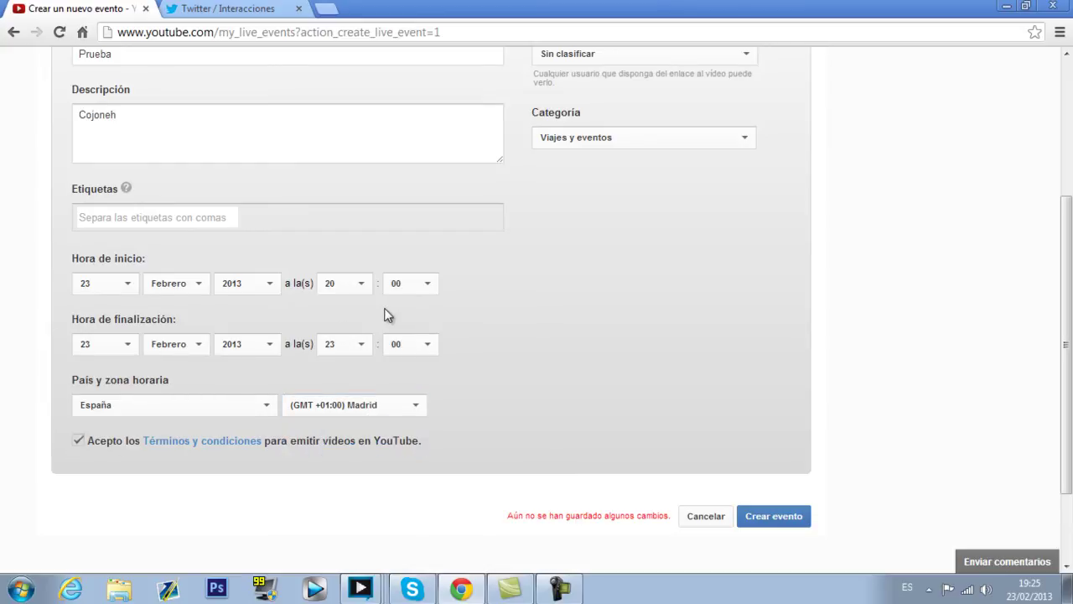
Step: Review the event settings, leaving automatic recording on and the video unclaimed
scroll(388, 315, "up", 3)
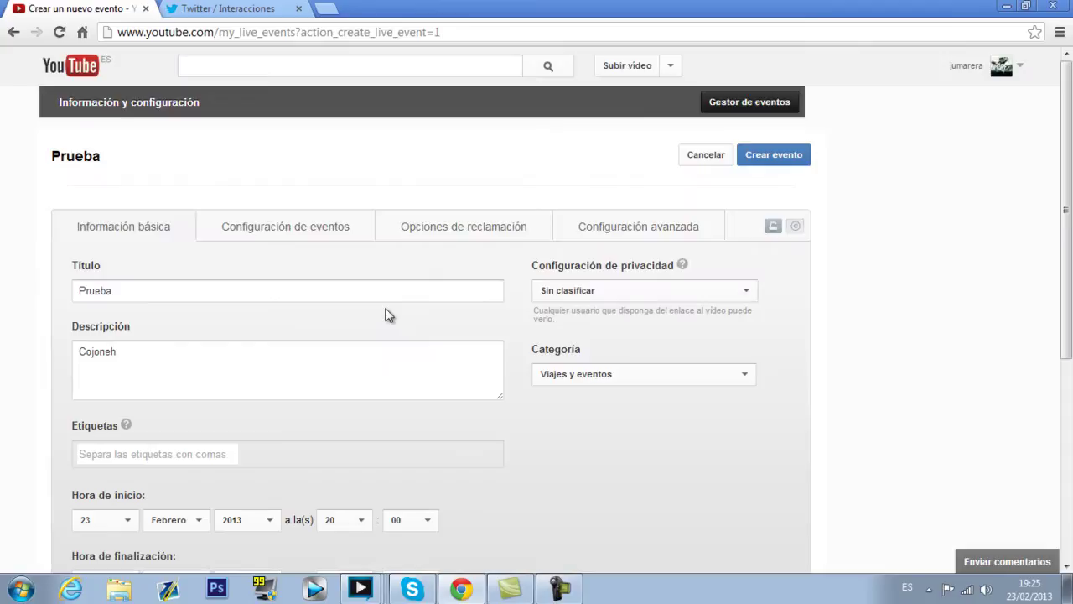
left_click(307, 223)
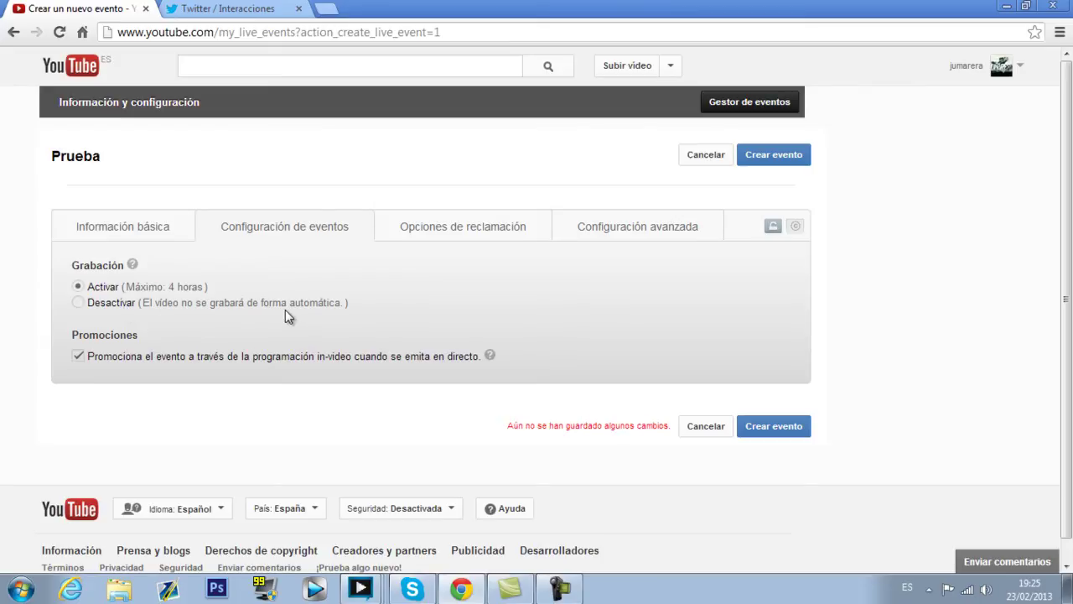
left_click(79, 303)
left_click(78, 287)
left_click(457, 242)
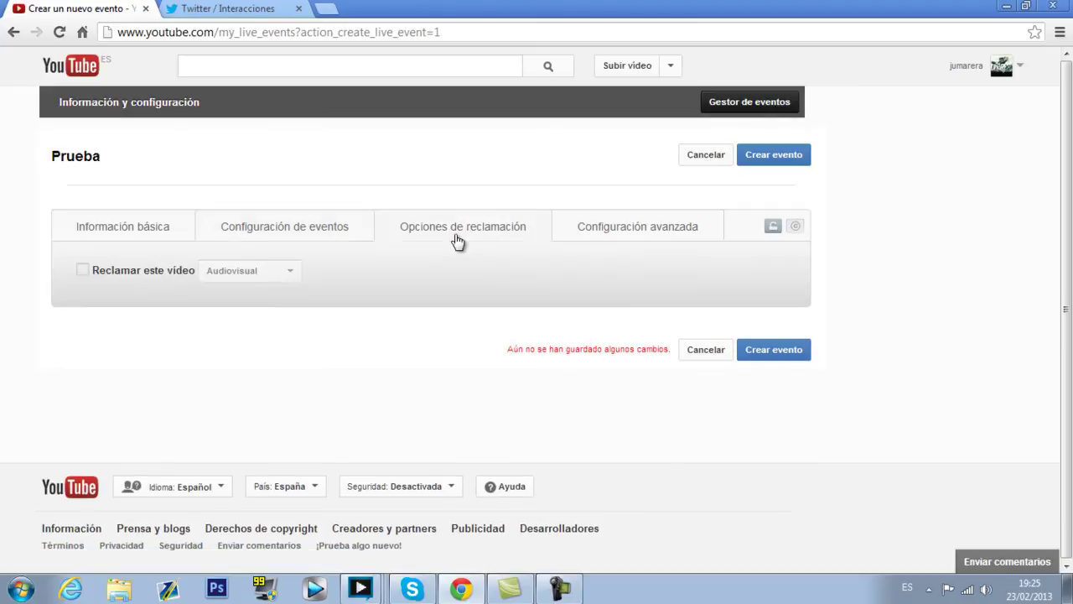
left_click(82, 270)
left_click(83, 270)
Step: Check the advanced settings, then create the Prueba live event
left_click(611, 234)
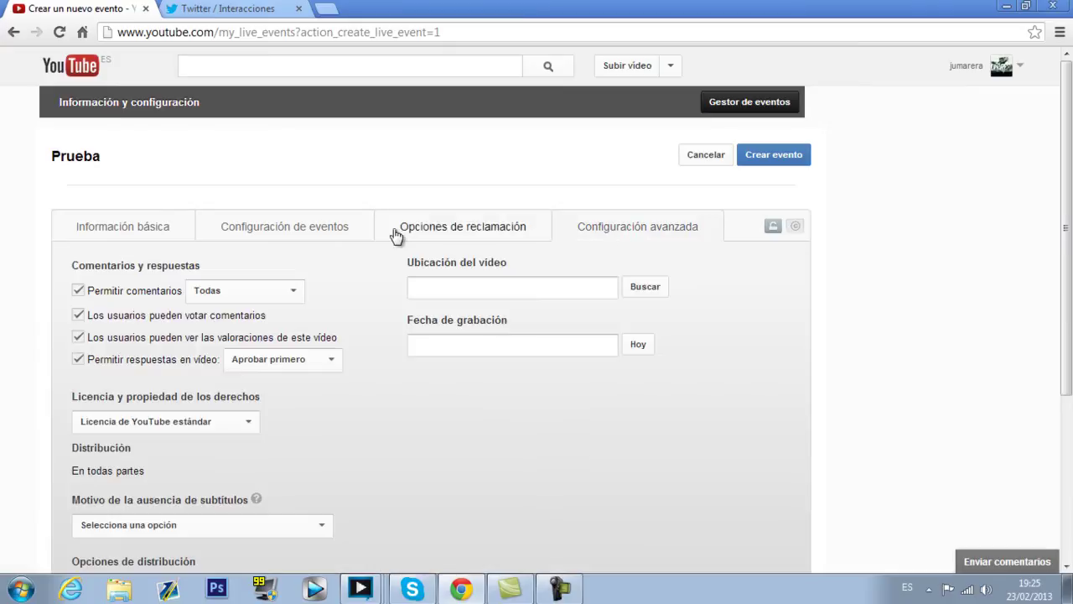
left_click(173, 225)
scroll(285, 220, "down", 3)
left_click(796, 514)
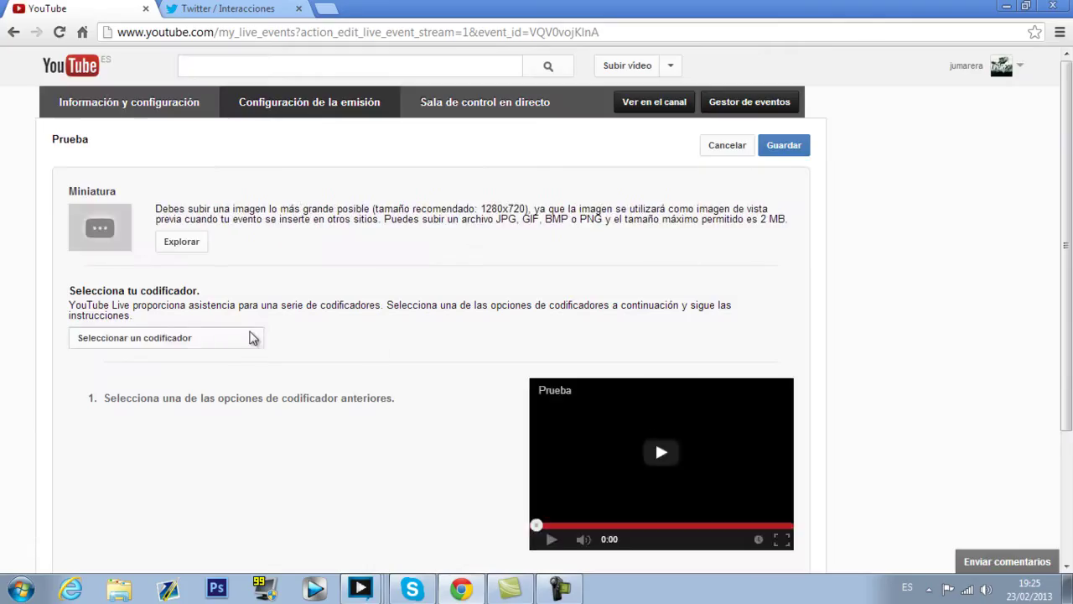
Step: Choose Other encoders as the encoder and copy the event's stream name
left_click(191, 339)
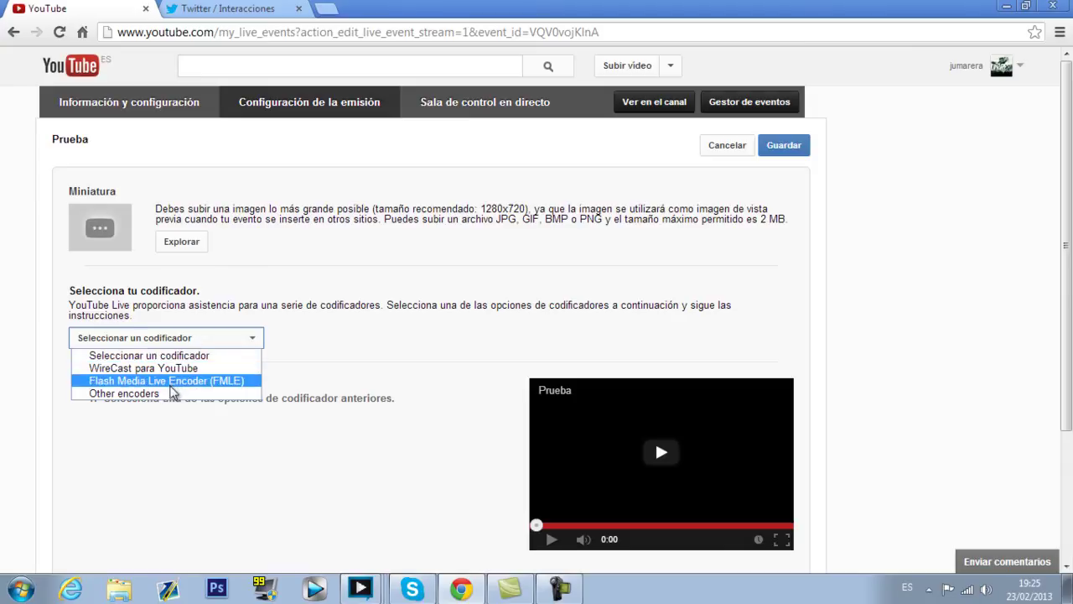
left_click(174, 393)
scroll(175, 390, "down", 1)
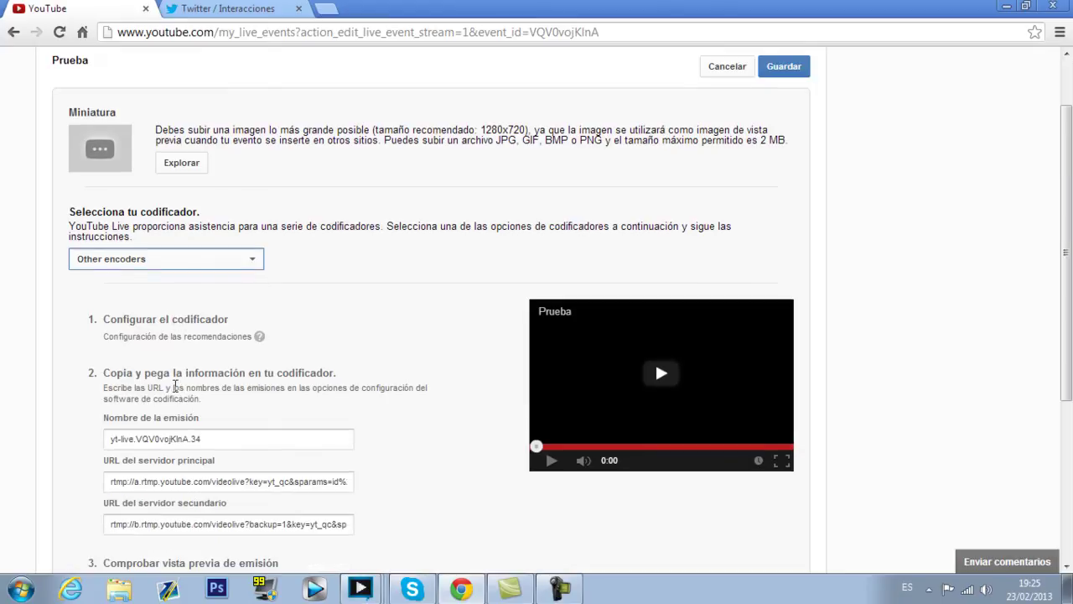
scroll(175, 387, "down", 2)
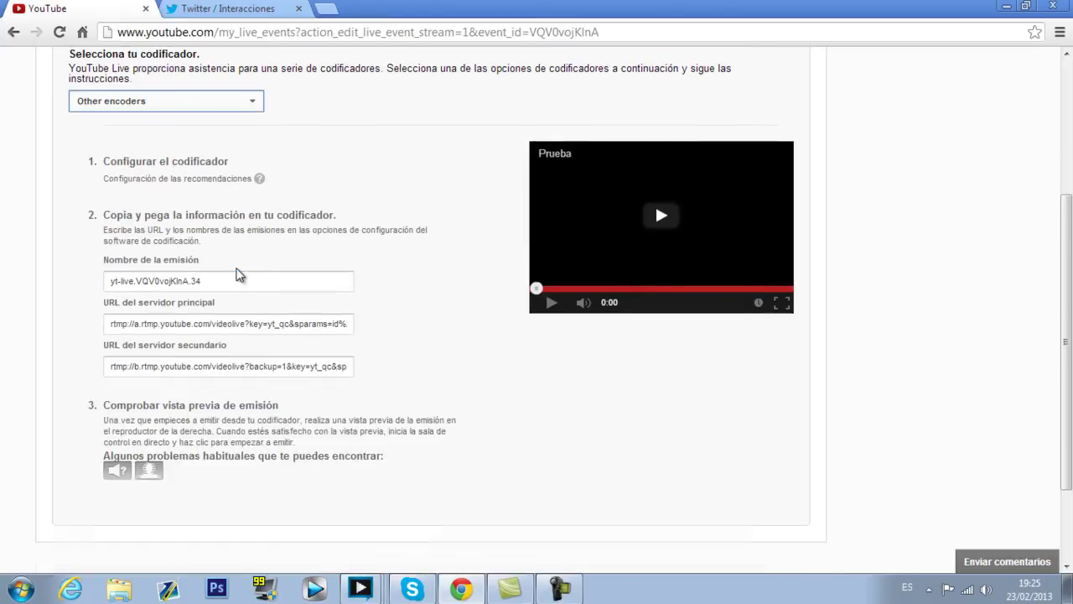
left_click(177, 286)
right_click(177, 286)
left_click(233, 352)
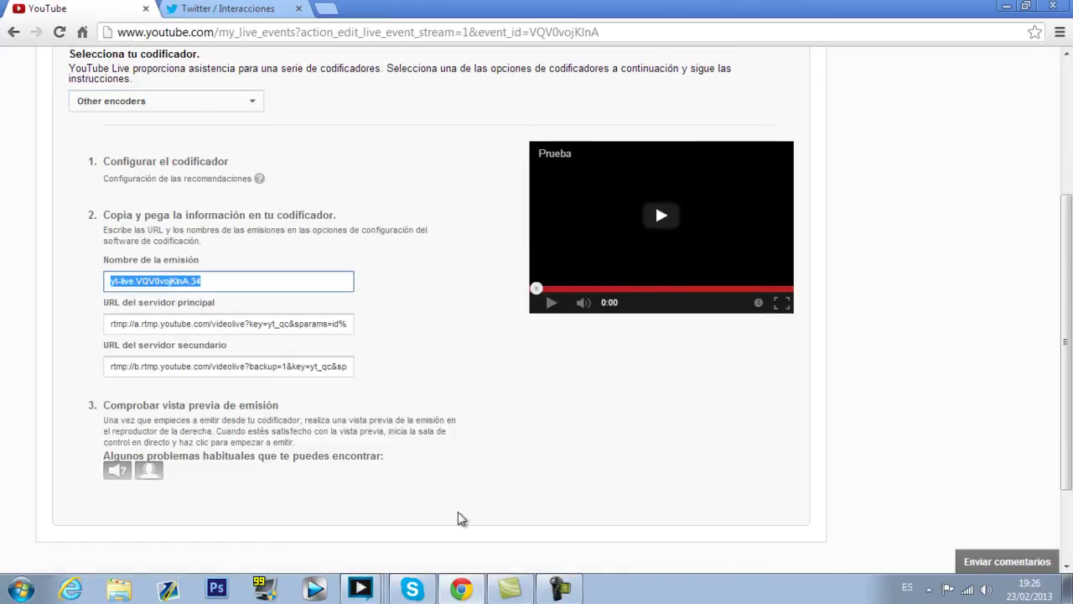
left_click(361, 589)
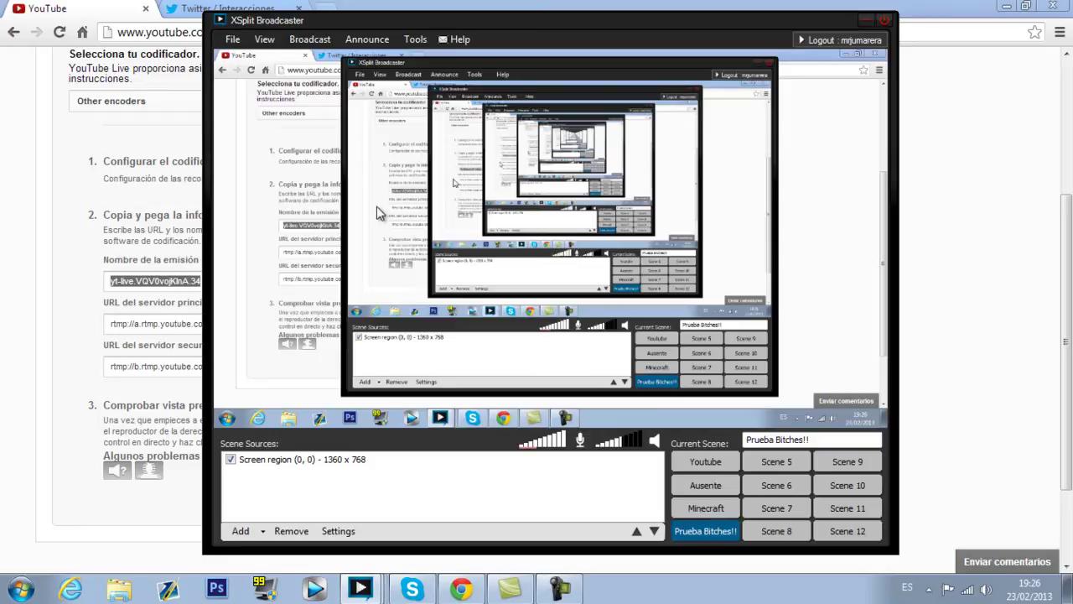
Step: Copy YouTube's main RTMP server URL and switch back to XSplit Broadcaster
left_click(105, 317)
left_click(215, 325)
right_click(215, 325)
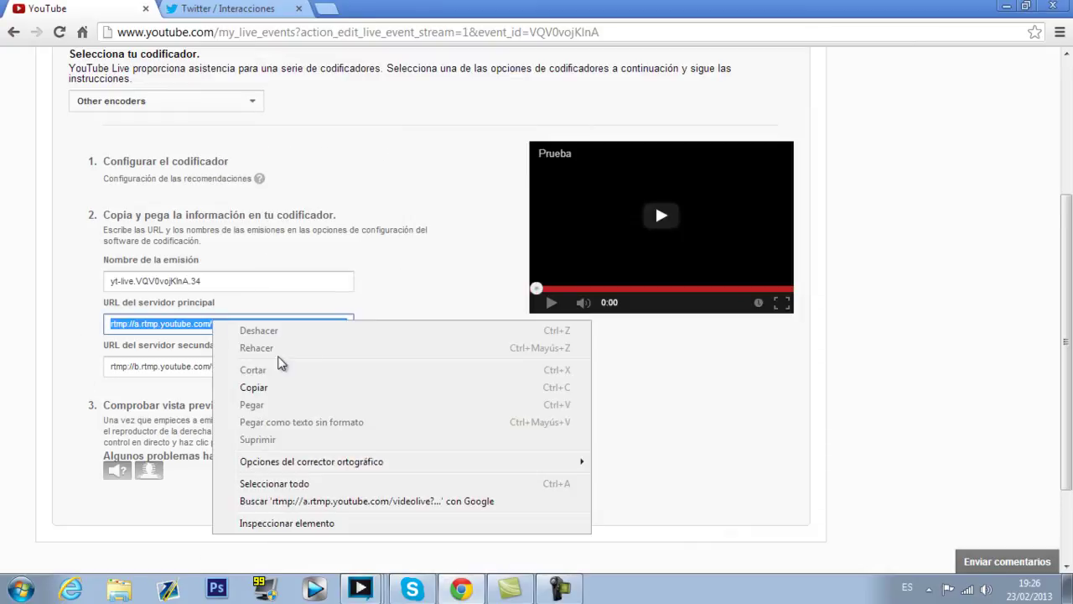
left_click(283, 387)
left_click(374, 584)
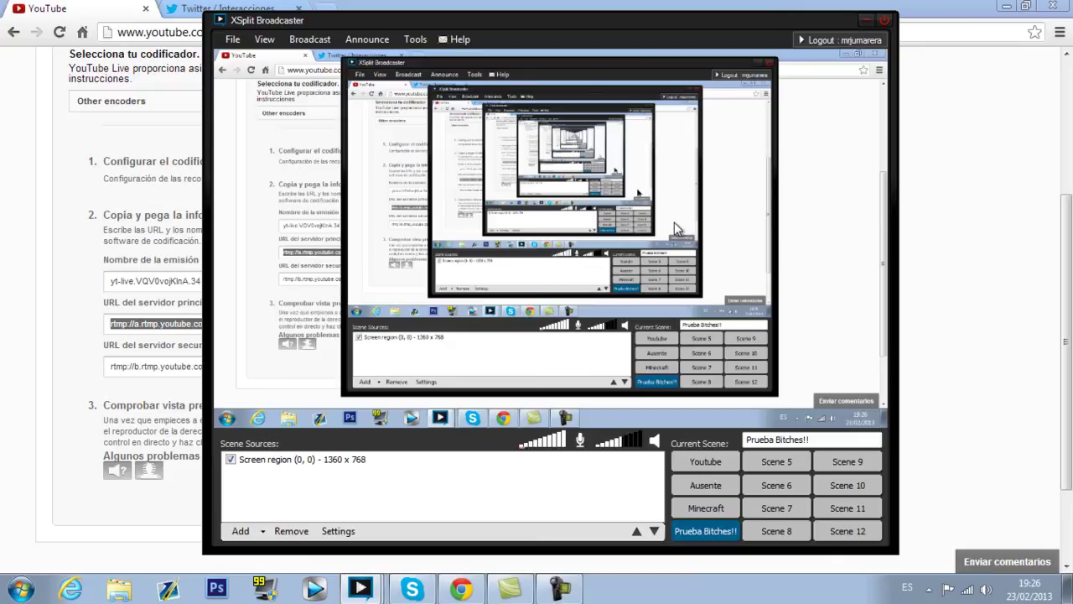
key("alt+Tab")
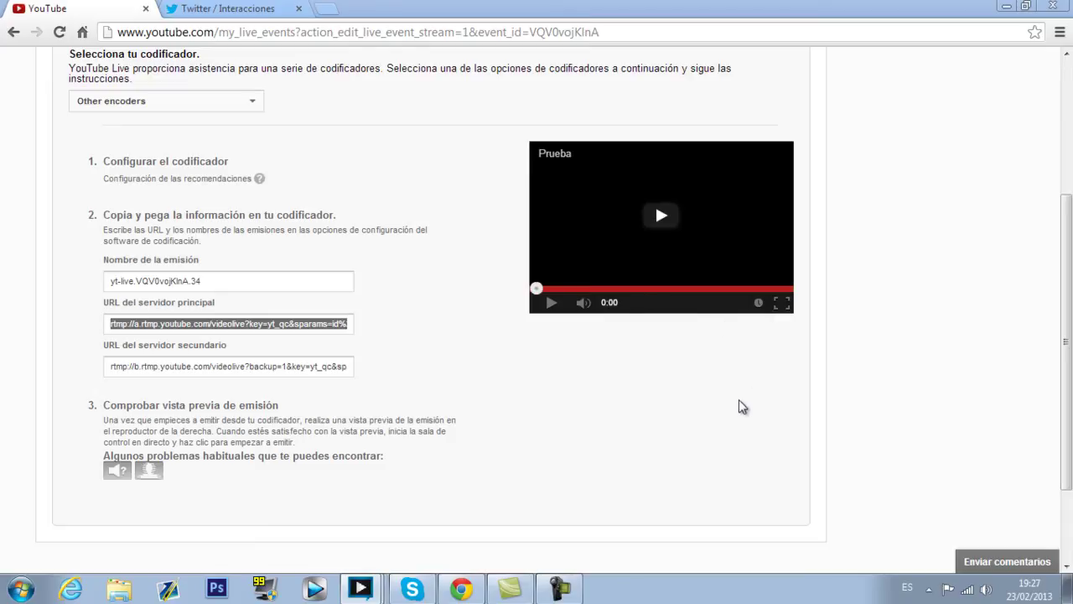
key("alt+Tab")
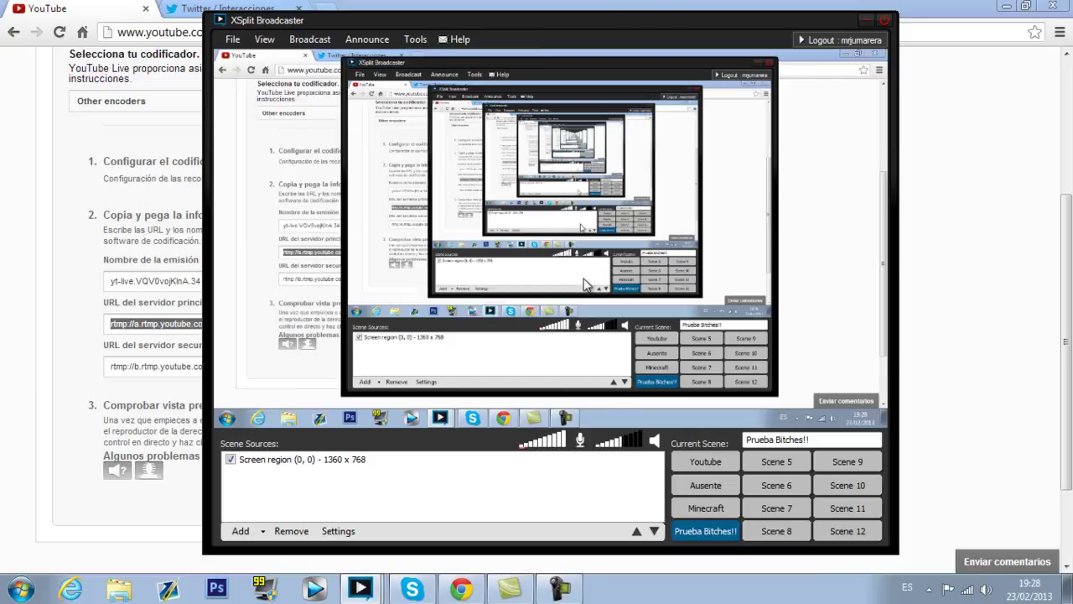
Step: Set the VBV buffer to 700 kbit in Video Encoding Setup
left_click(721, 332)
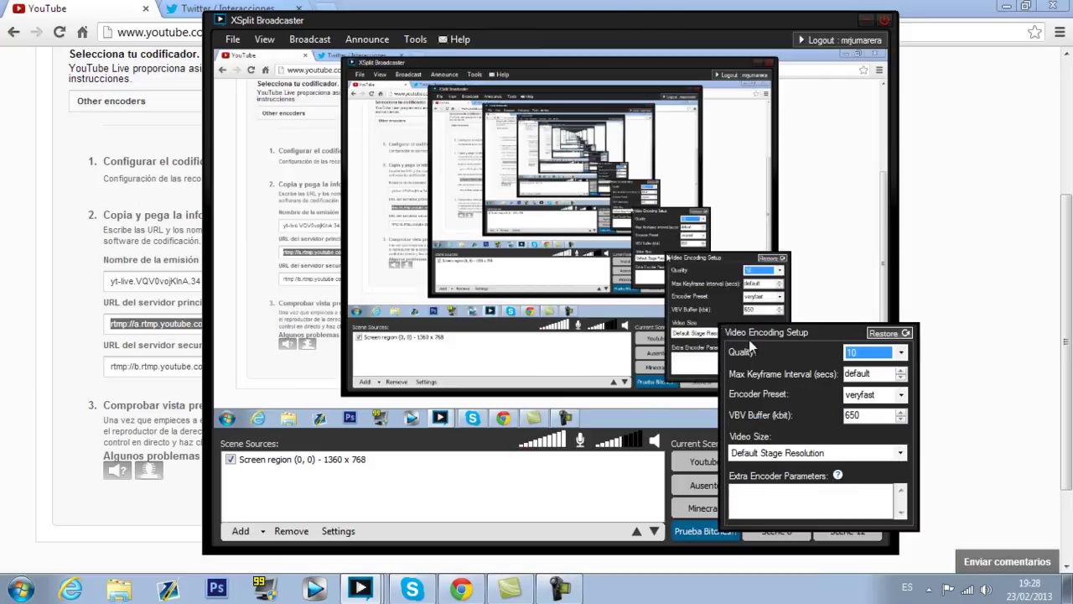
left_click(712, 405)
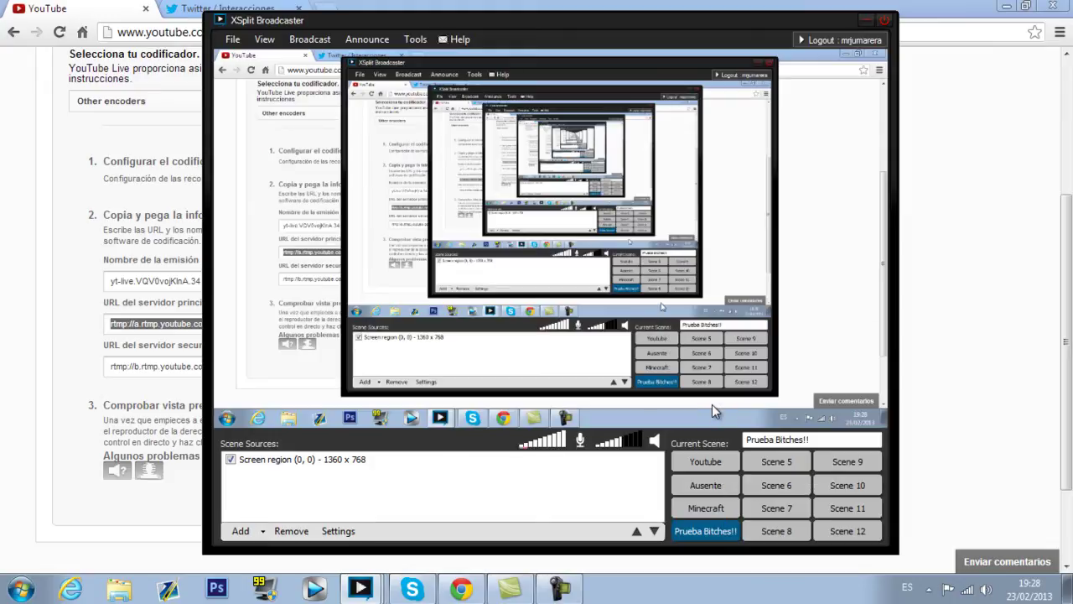
left_click(710, 323)
left_click(782, 407)
type("750")
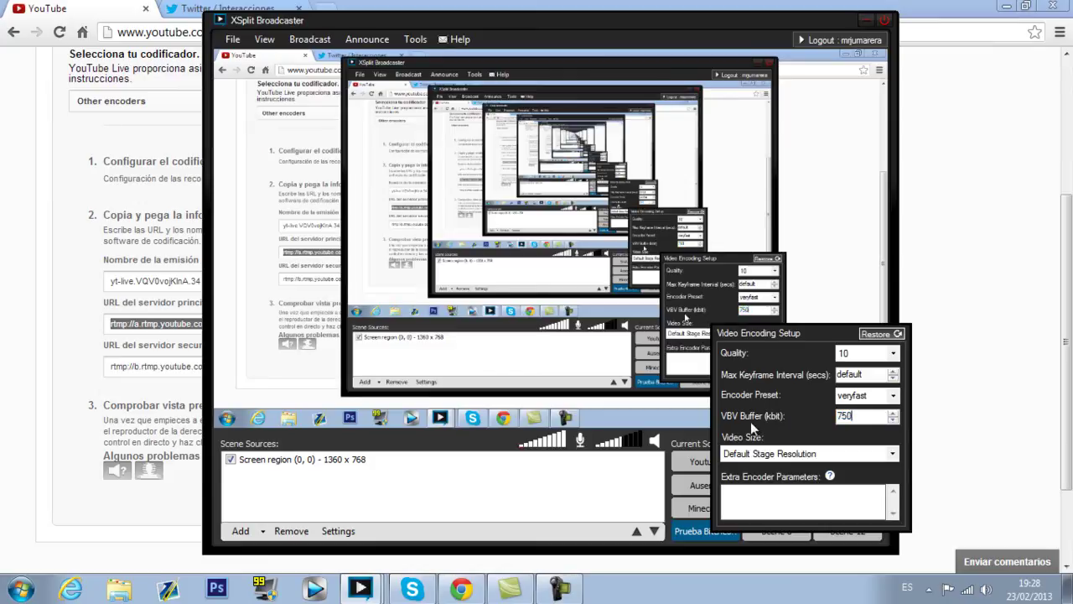
left_click(418, 292)
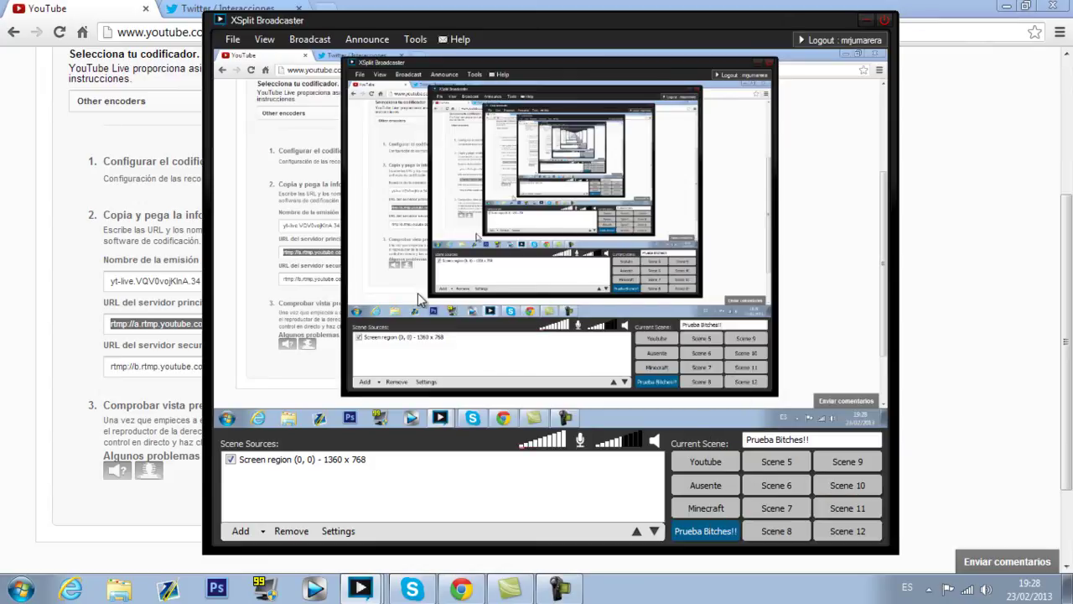
right_click(712, 320)
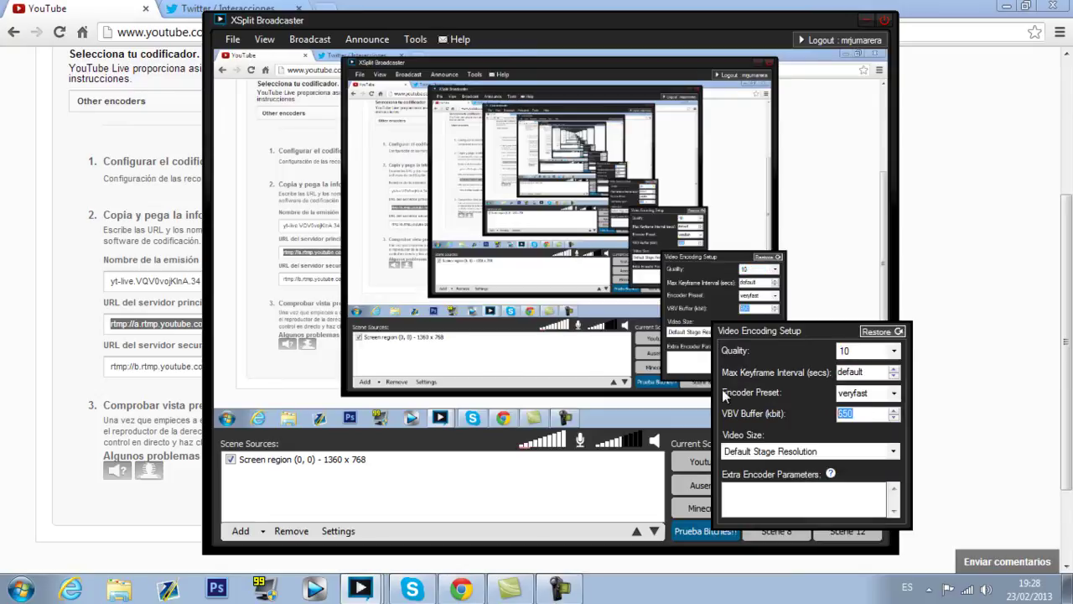
type("700")
left_click(631, 298)
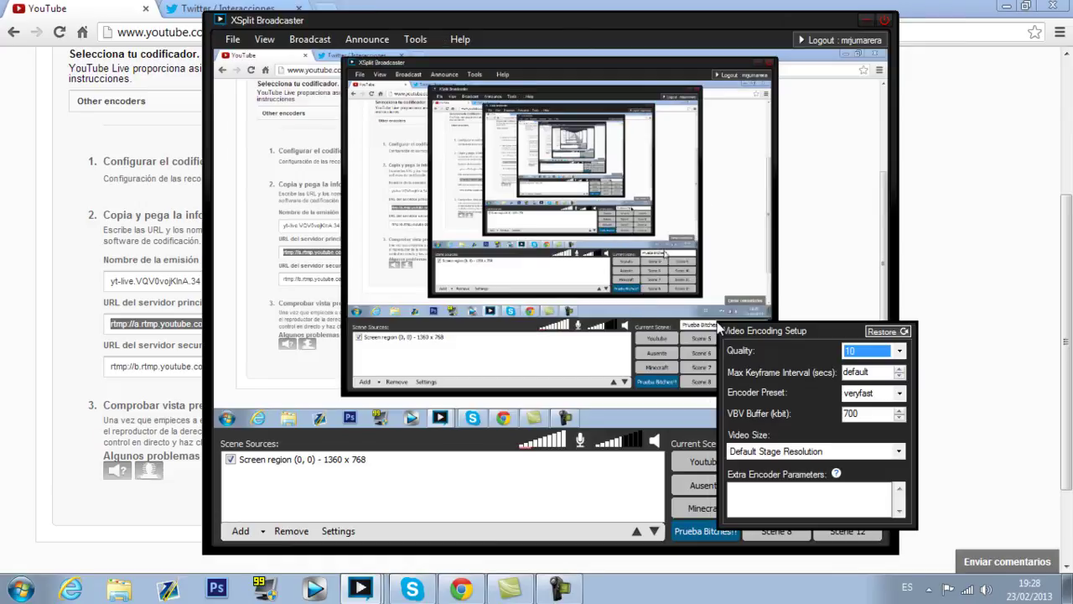
Step: Lower the video encoding quality to 8
right_click(713, 322)
left_click(713, 322)
right_click(713, 322)
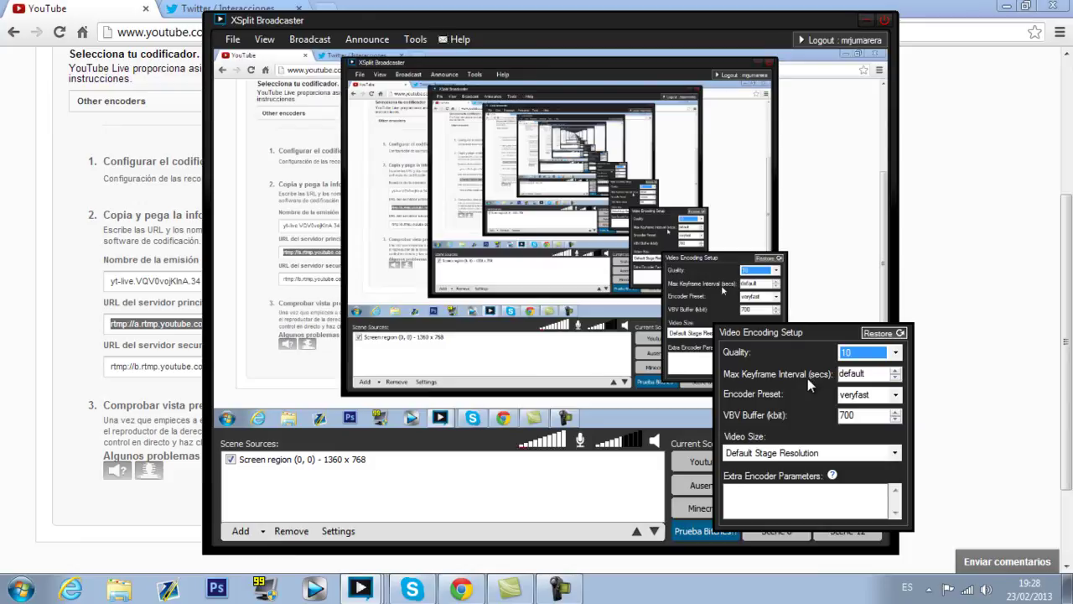
left_click(826, 86)
left_click(717, 321)
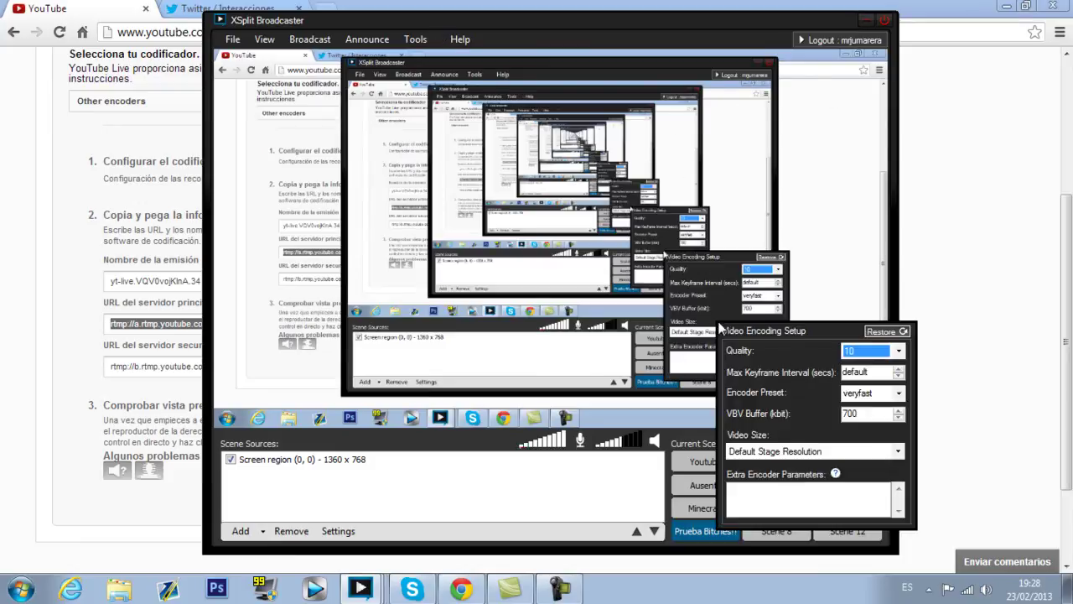
left_click(625, 294)
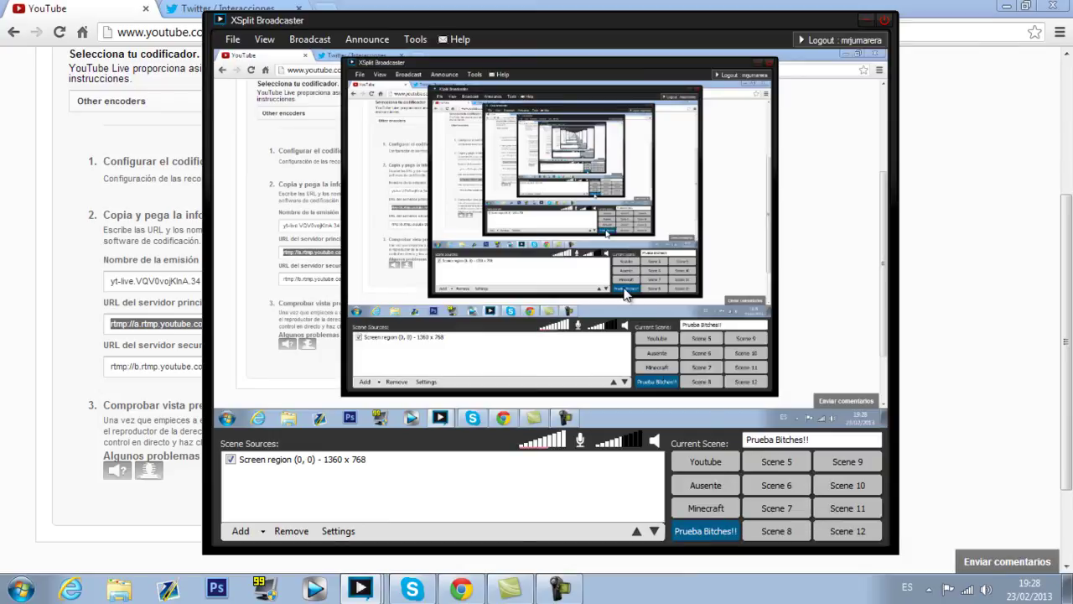
left_click(714, 319)
left_click(719, 324)
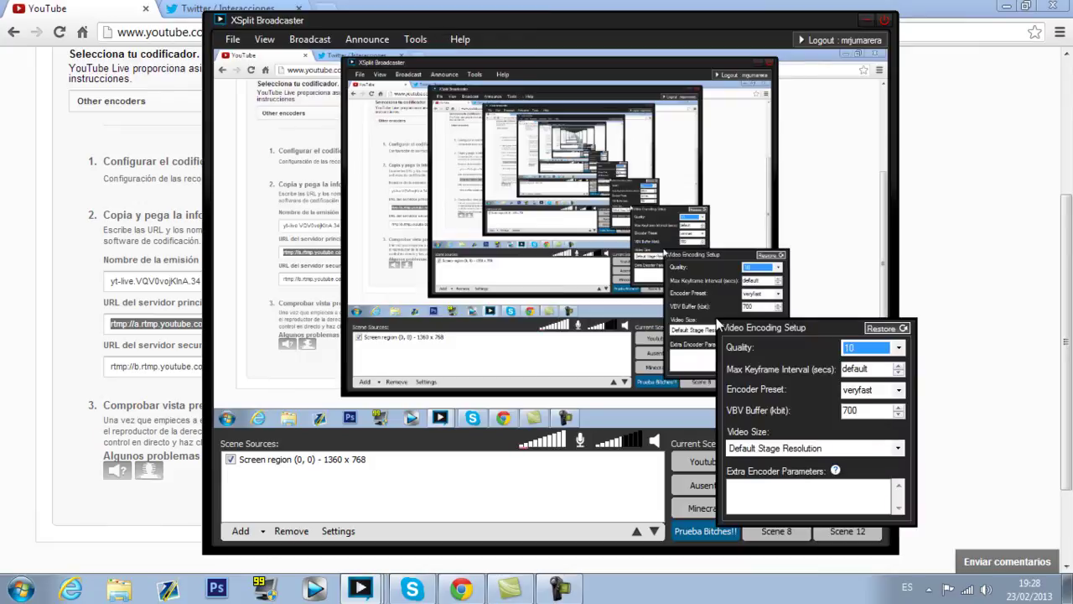
left_click(899, 349)
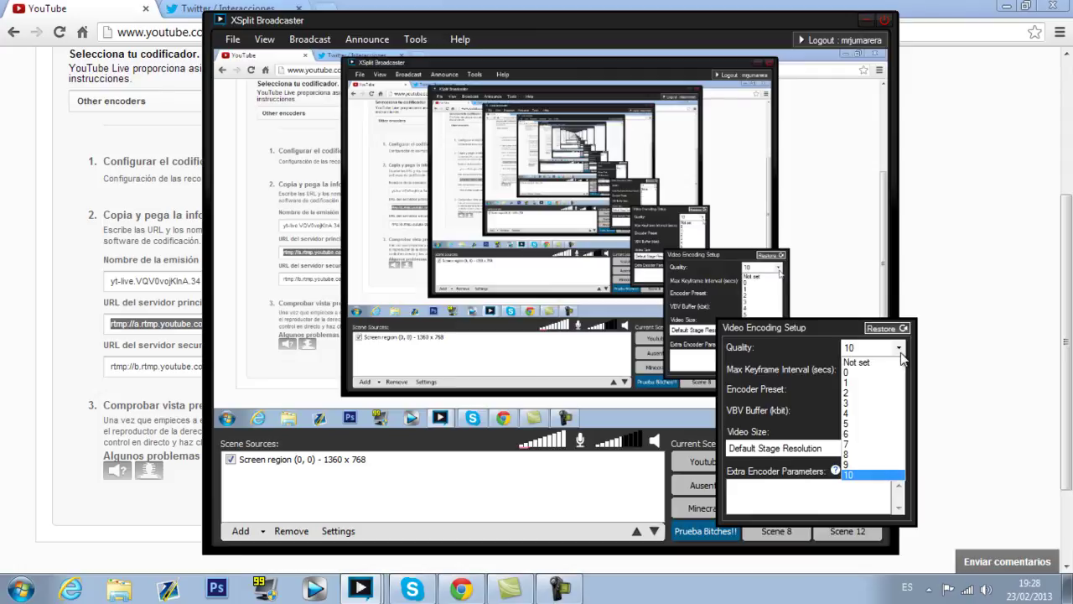
left_click(859, 453)
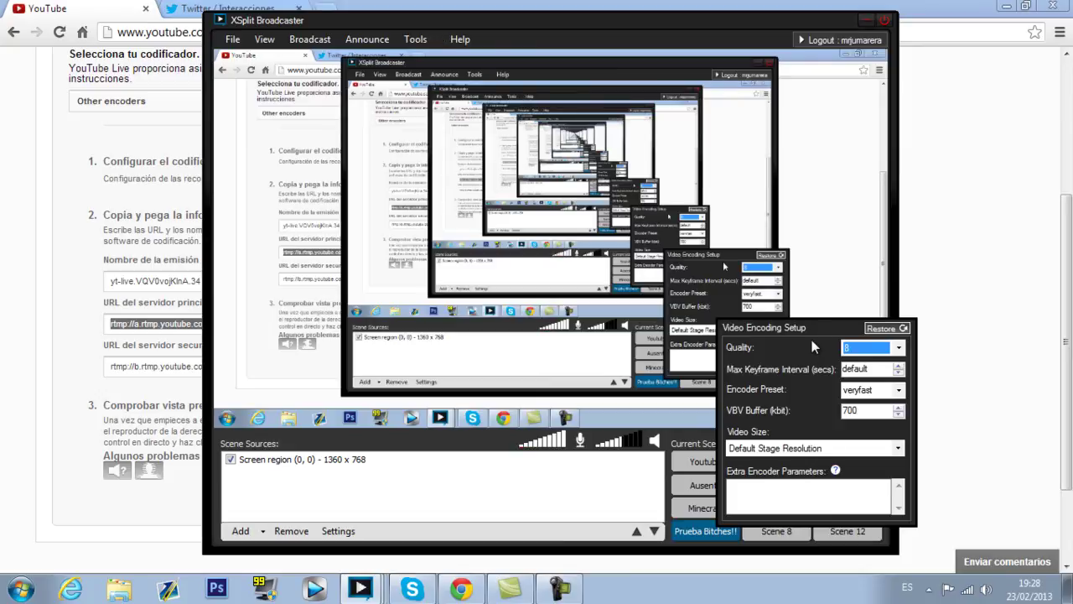
Step: Set the encoder preset to faster and close Video Encoding Setup
left_click(898, 390)
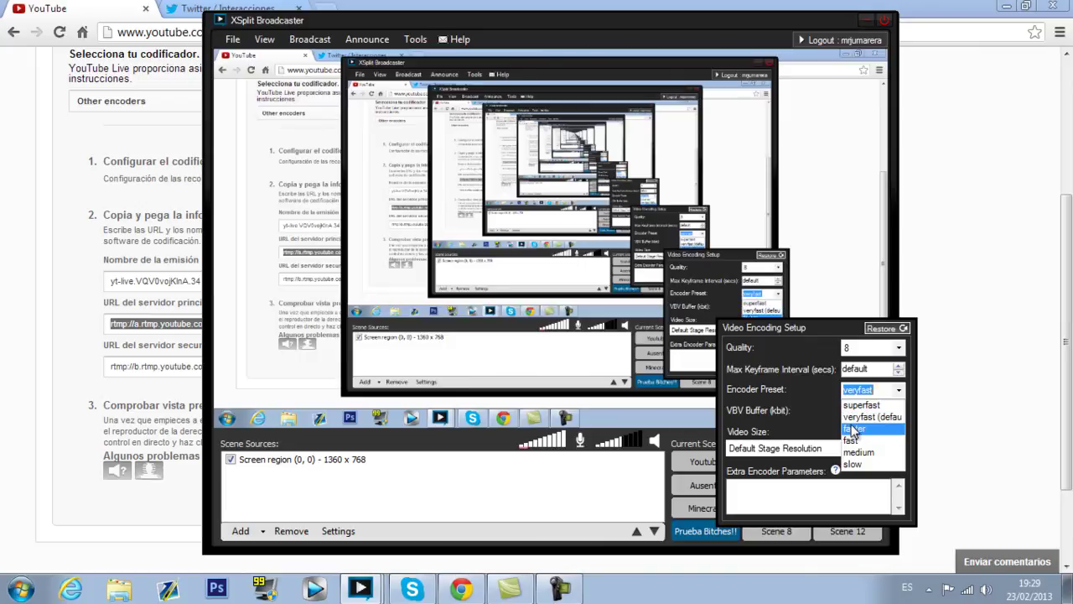
left_click(788, 396)
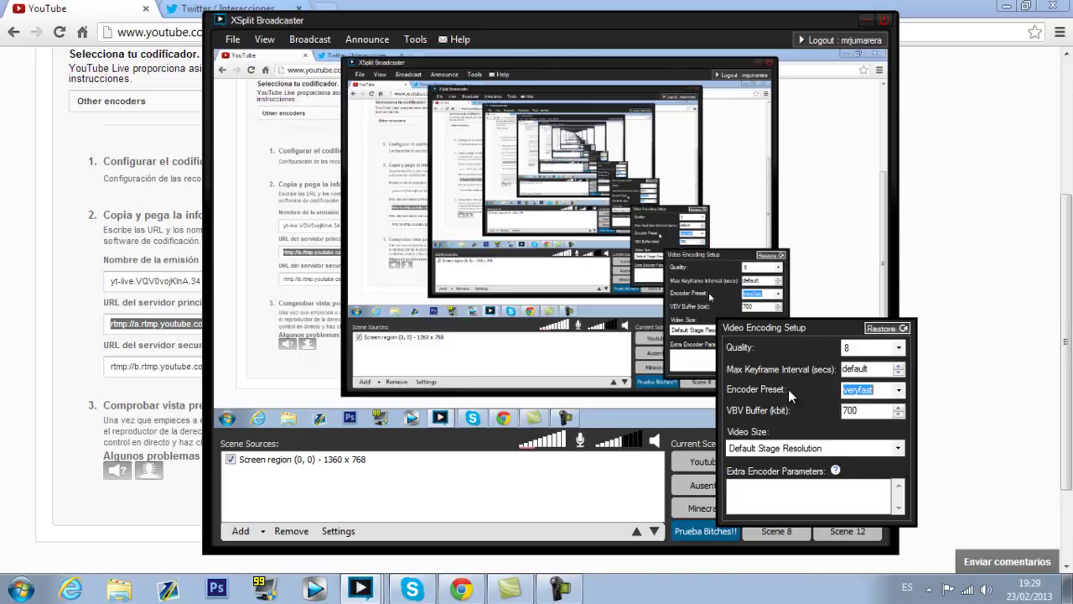
left_click(899, 391)
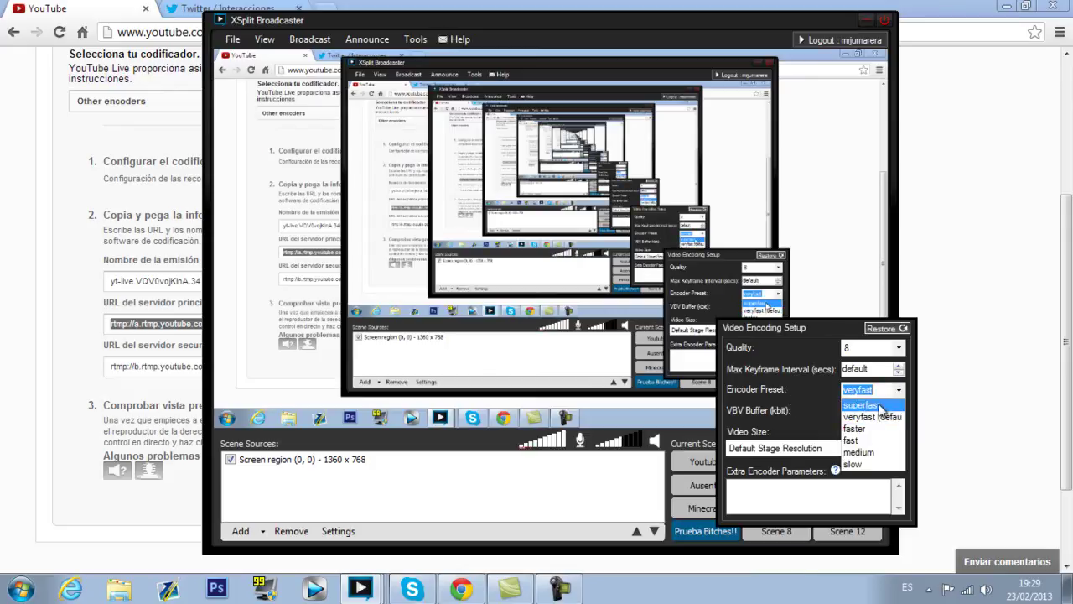
left_click(882, 405)
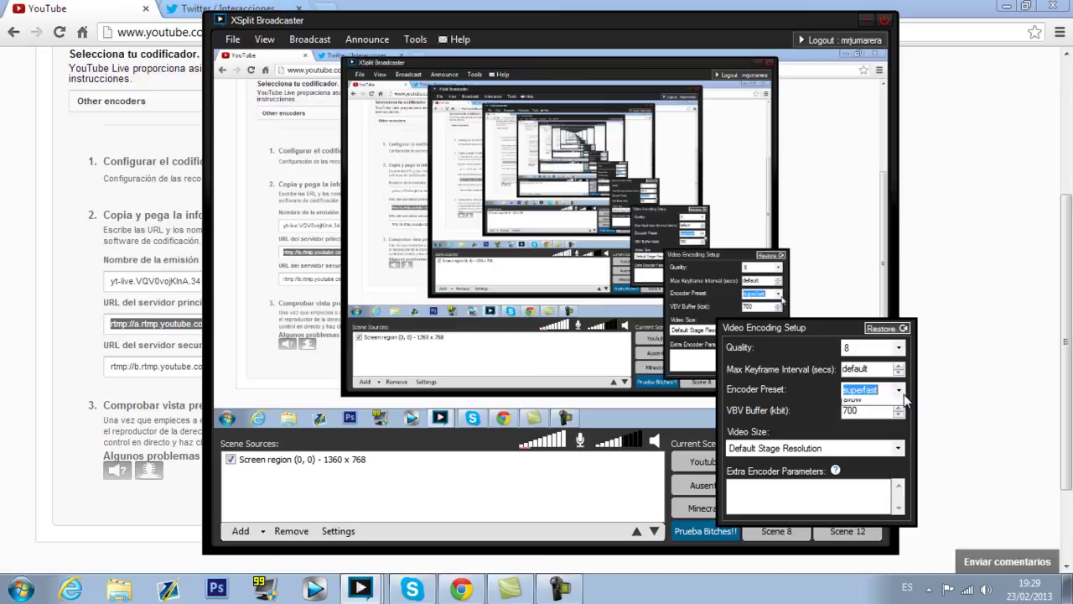
left_click(899, 391)
left_click(872, 417)
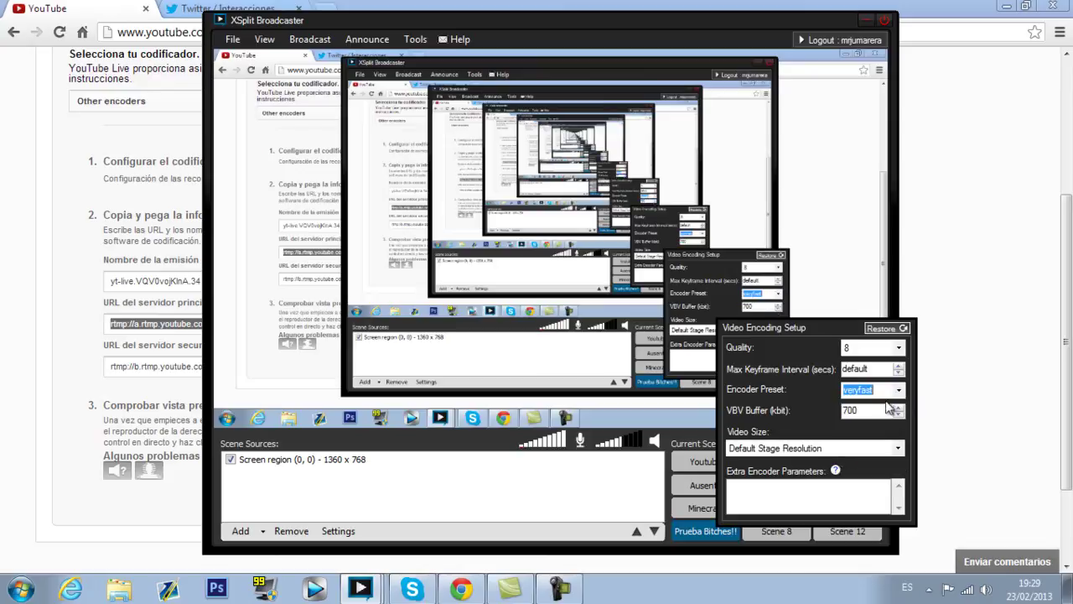
left_click(899, 391)
left_click(878, 430)
left_click(603, 380)
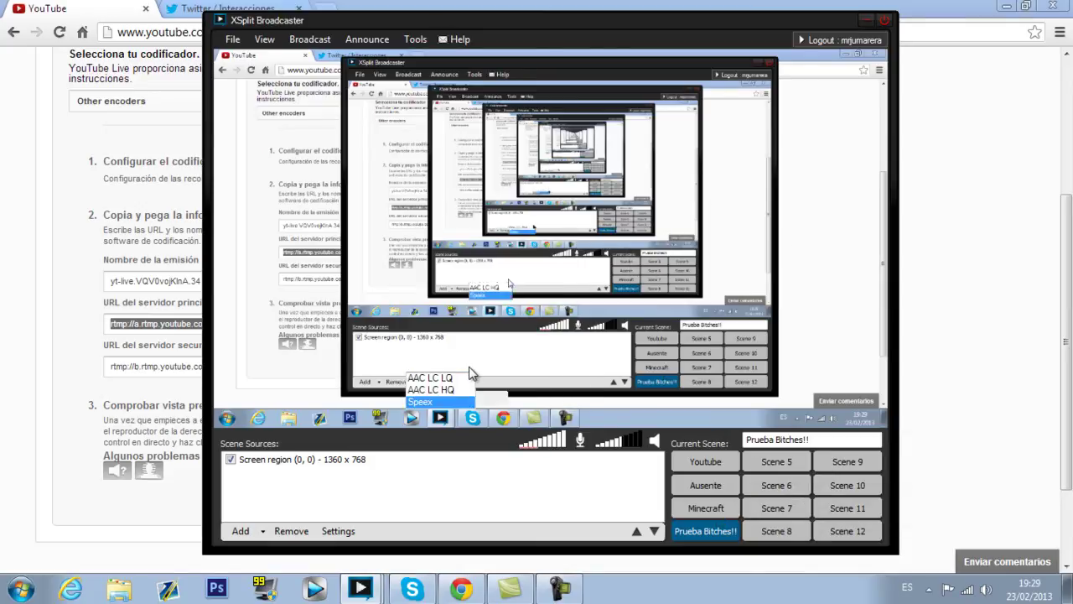
Step: Dismiss the channel-already-exists warning, check the broadcast menu, and minimise XSplit
left_click(593, 363)
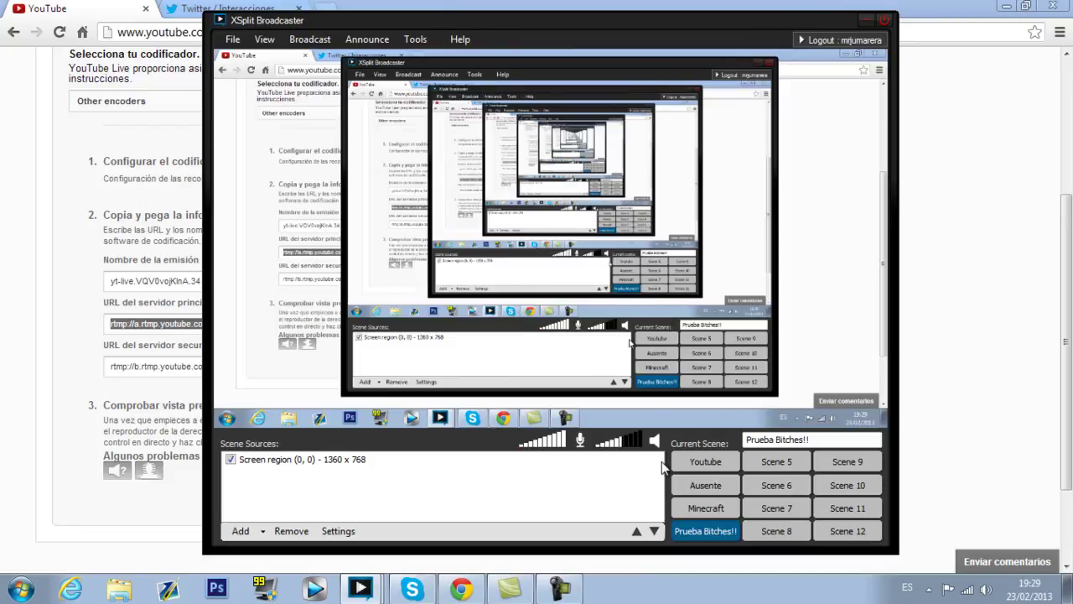
left_click(589, 347)
right_click(652, 265)
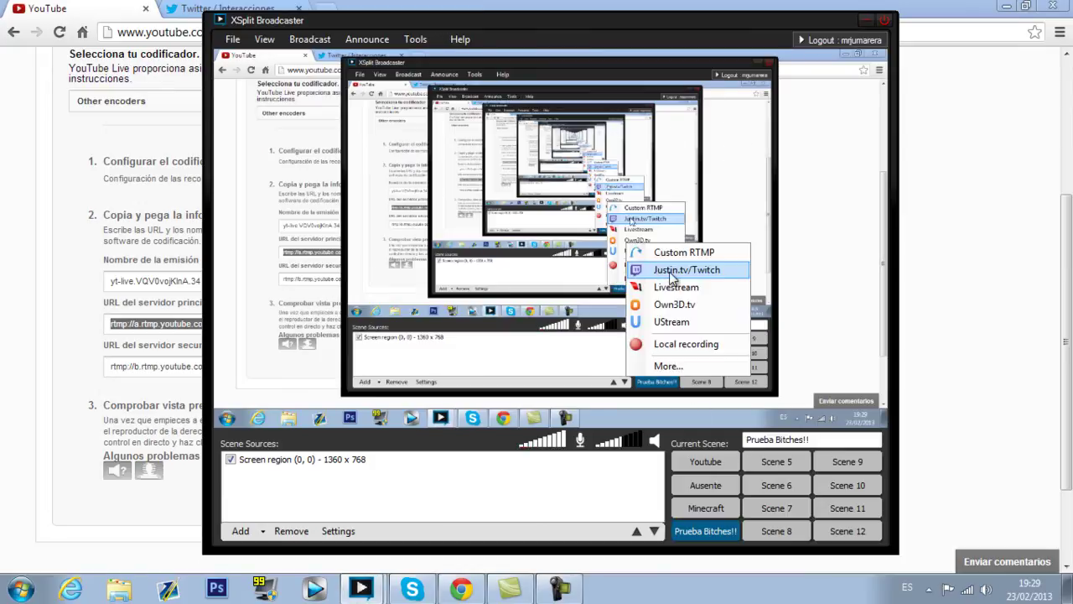
left_click(670, 272)
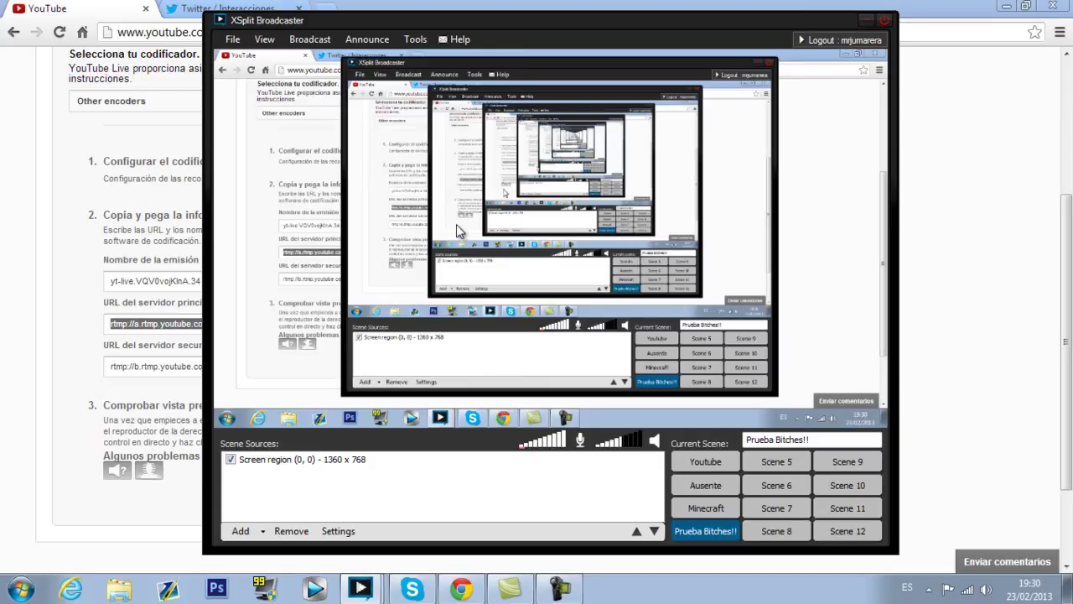
left_click(928, 206)
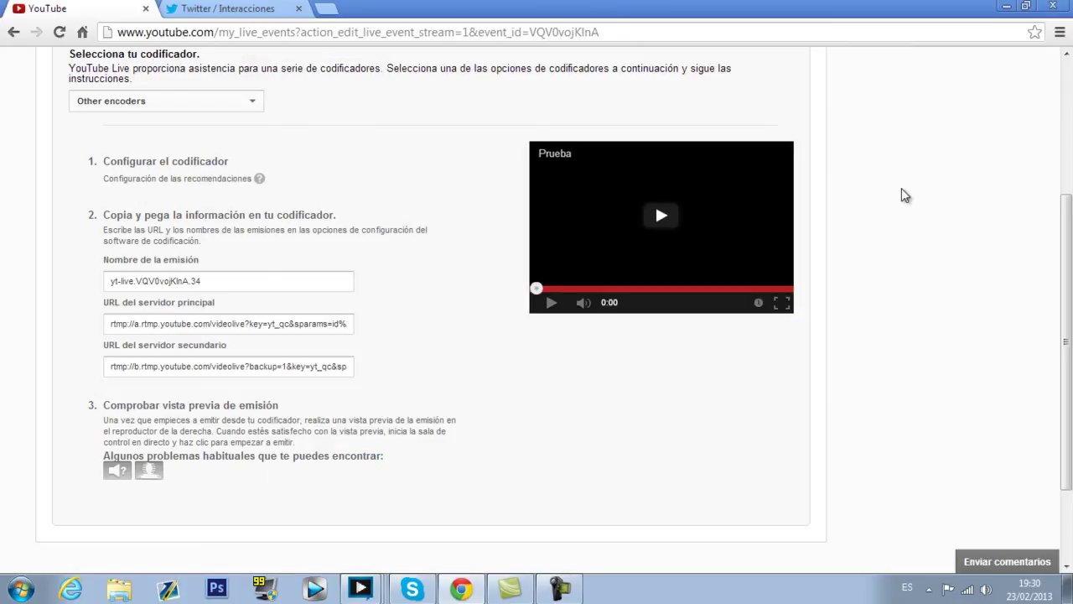
Step: Search 'twich' in a new Chrome tab and open the es.twitch.tv home page
left_click(327, 9)
type("twicht")
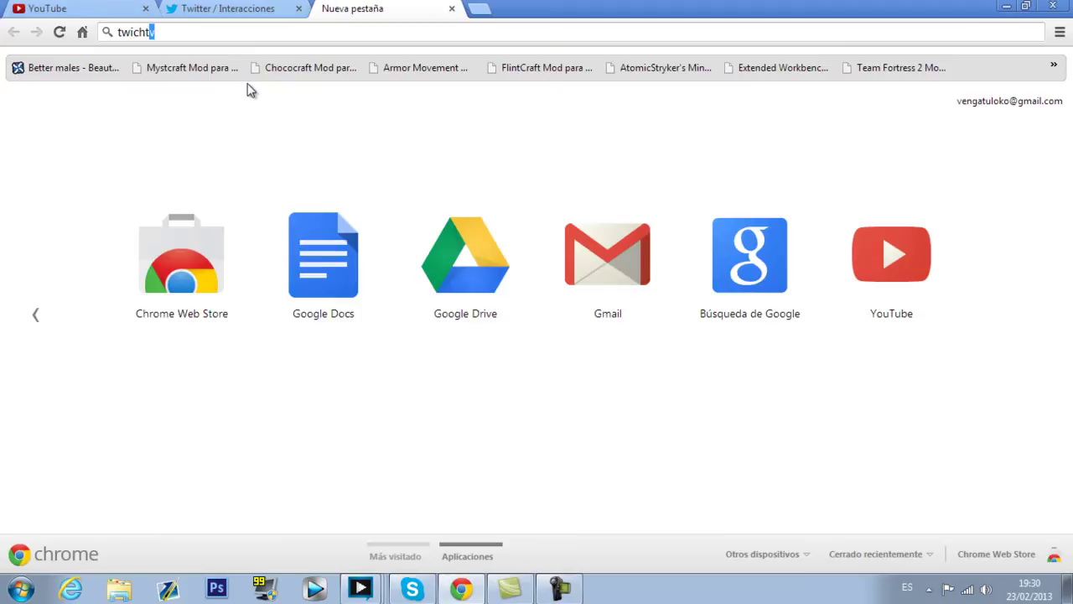
key("Return")
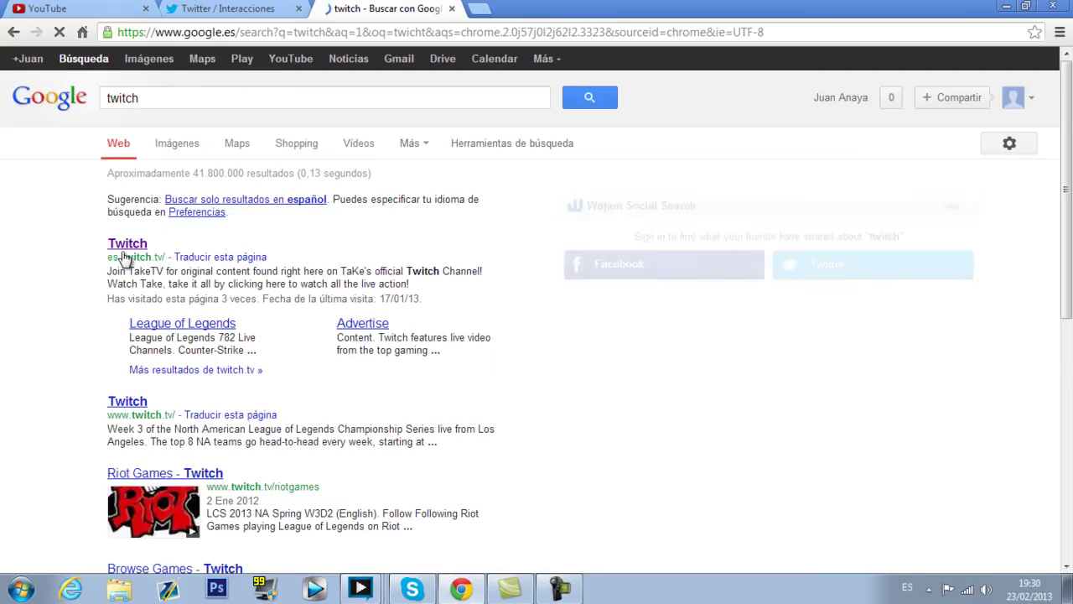
left_click(128, 244)
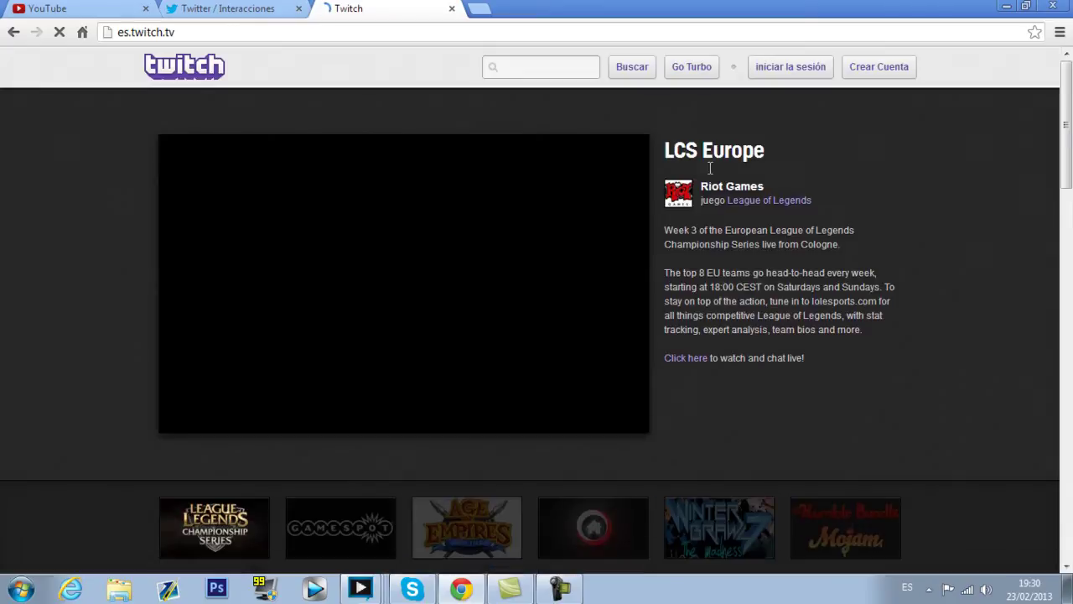
scroll(791, 77, "down", 2)
Step: Open Twitch's sign-in form and fill the username from the saved suggestion
scroll(790, 77, "up", 2)
left_click(791, 67)
left_click(520, 245)
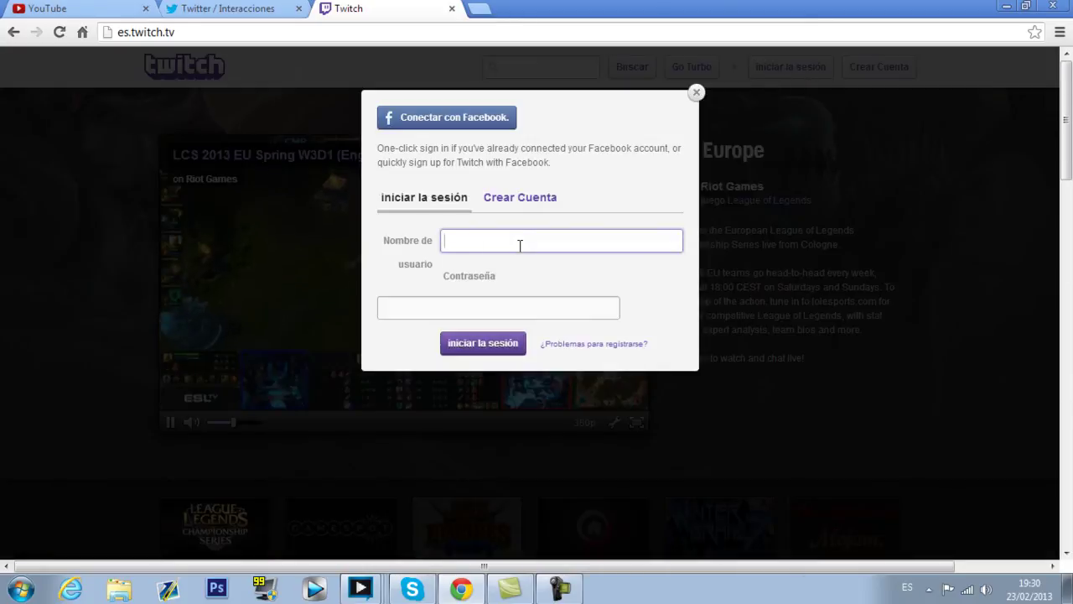
left_click(696, 92)
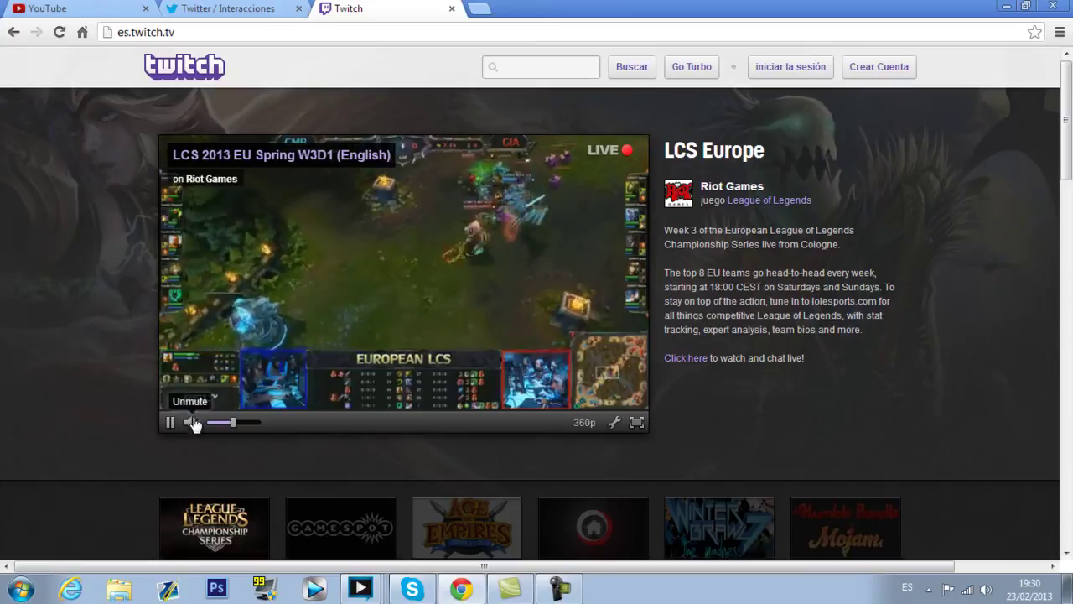
left_click(790, 68)
left_click(469, 238)
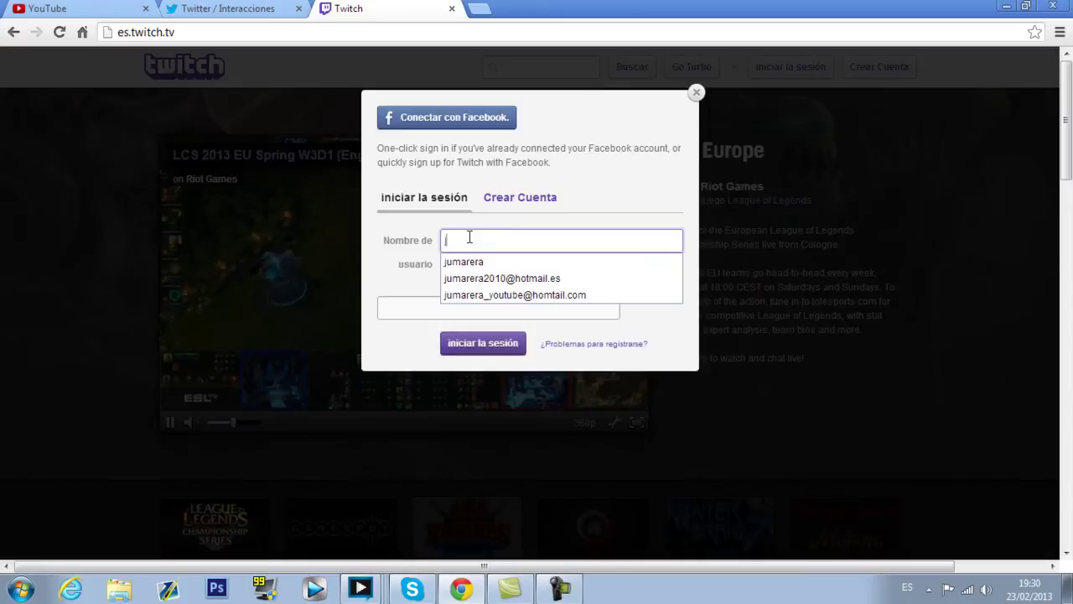
type("jumarera")
left_click(463, 264)
Step: Enter the account password, log in, and open the Tablero de instrumentos dashboard
left_click(455, 306)
type("••••••")
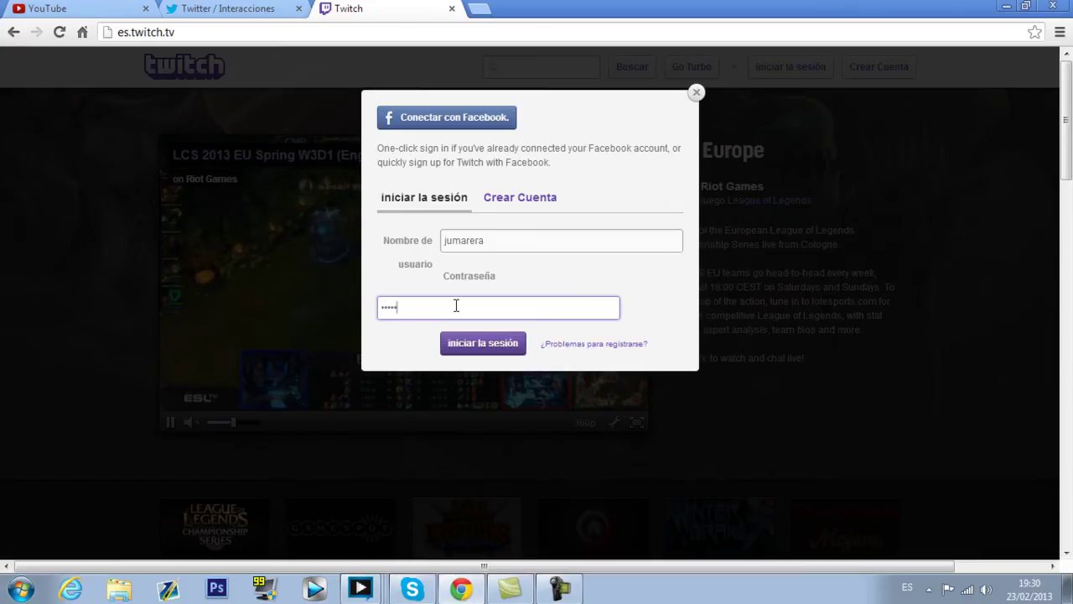
key("Return")
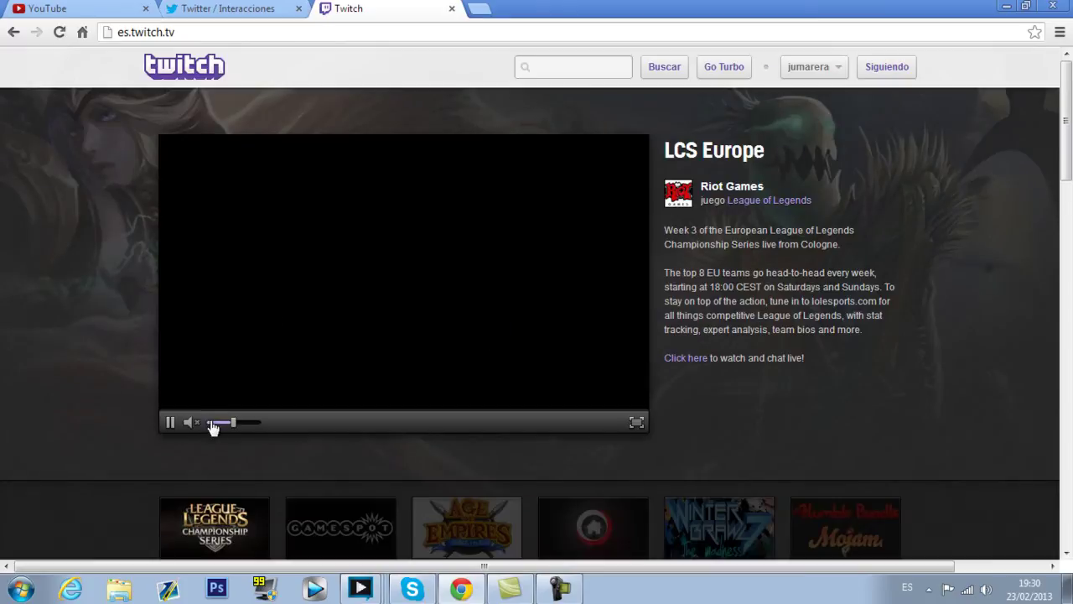
left_click(828, 73)
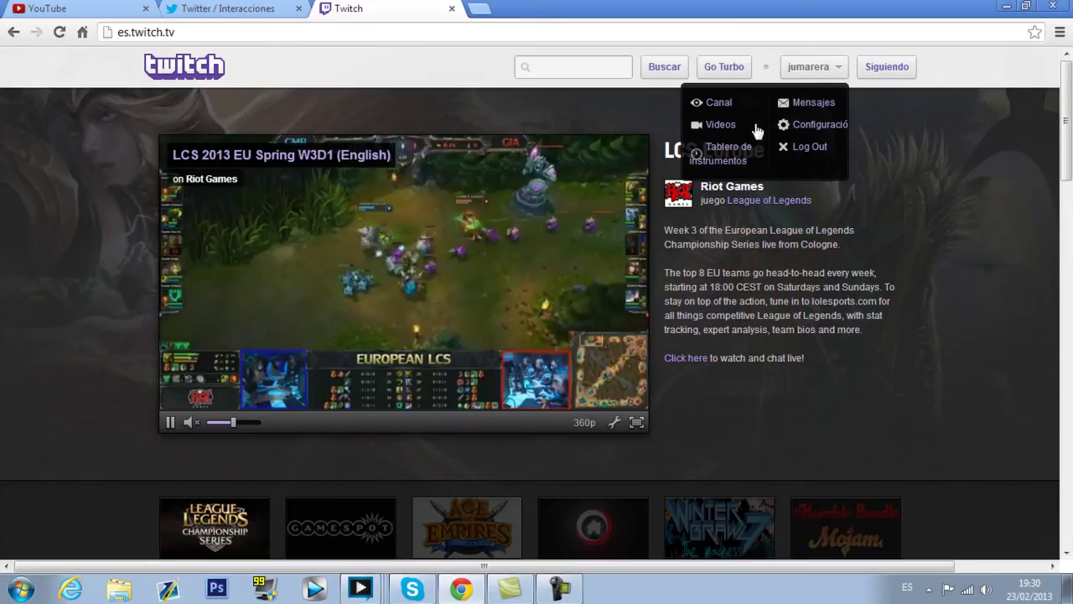
left_click(728, 161)
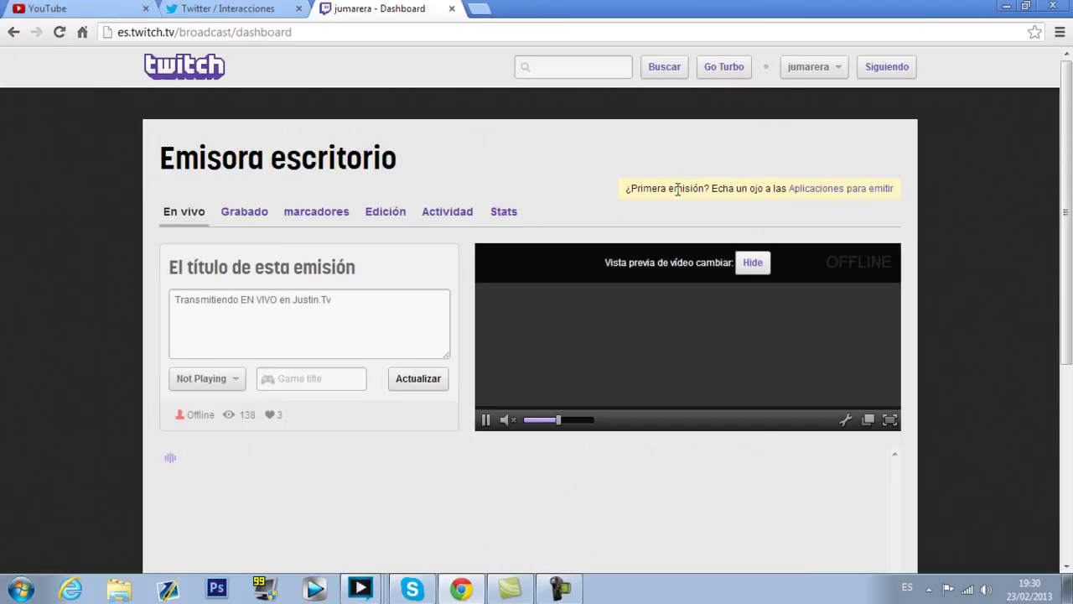
Step: Open Twitch's 'Aplicaciones para emitir' broadcasting page
left_click(824, 193)
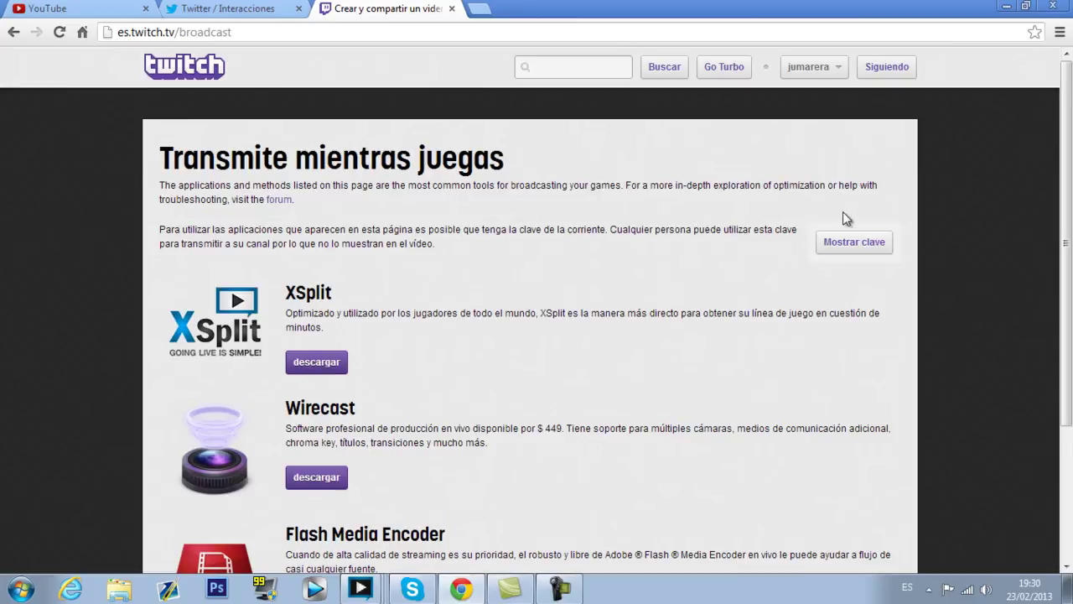
scroll(535, 363, "down", 2)
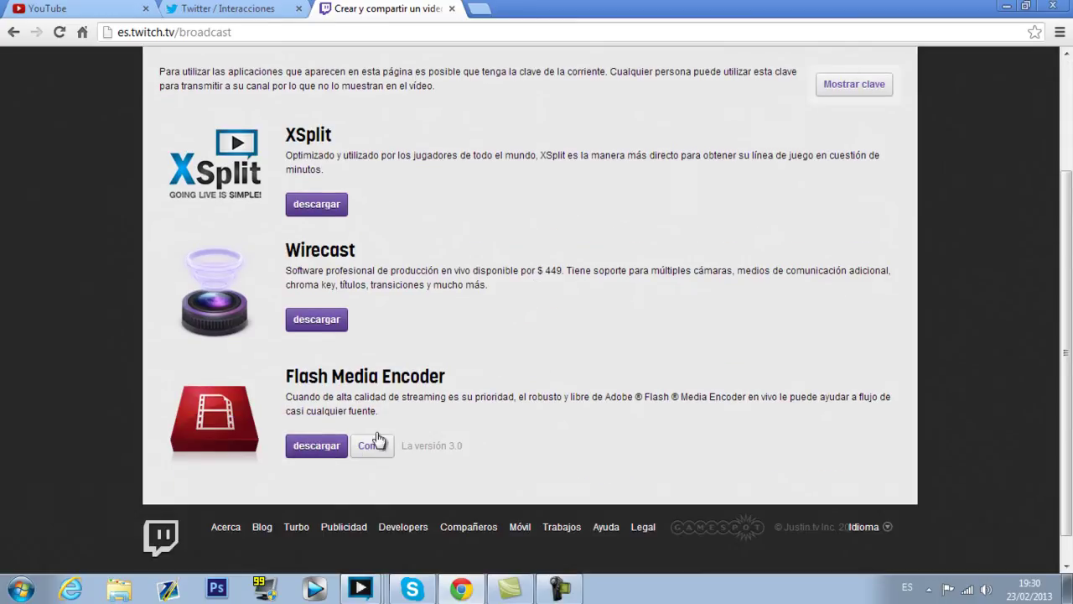
scroll(453, 367, "up", 2)
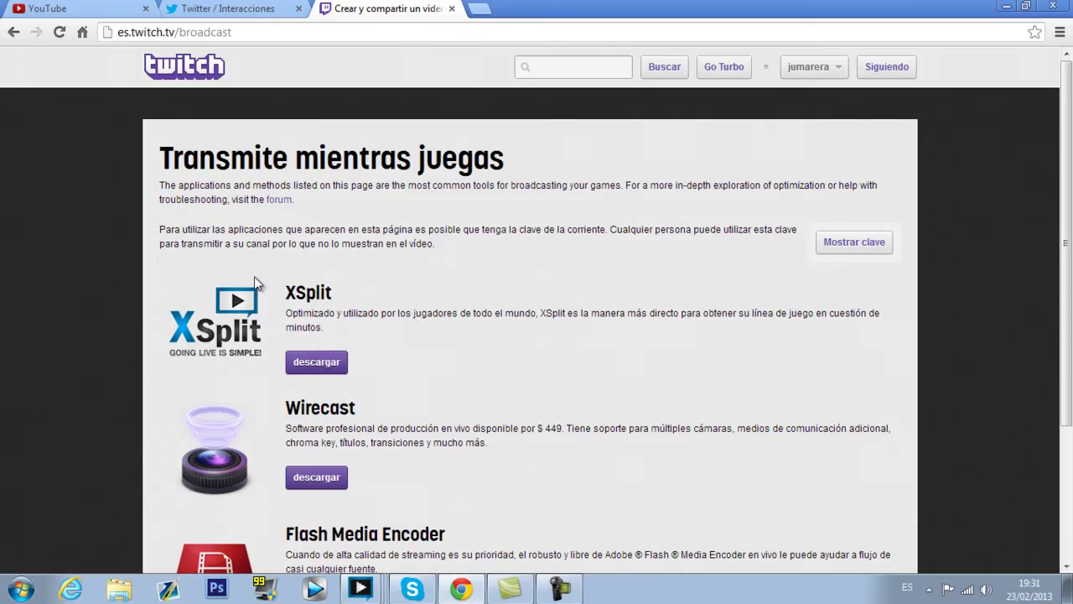
left_click_drag(286, 291, 333, 294)
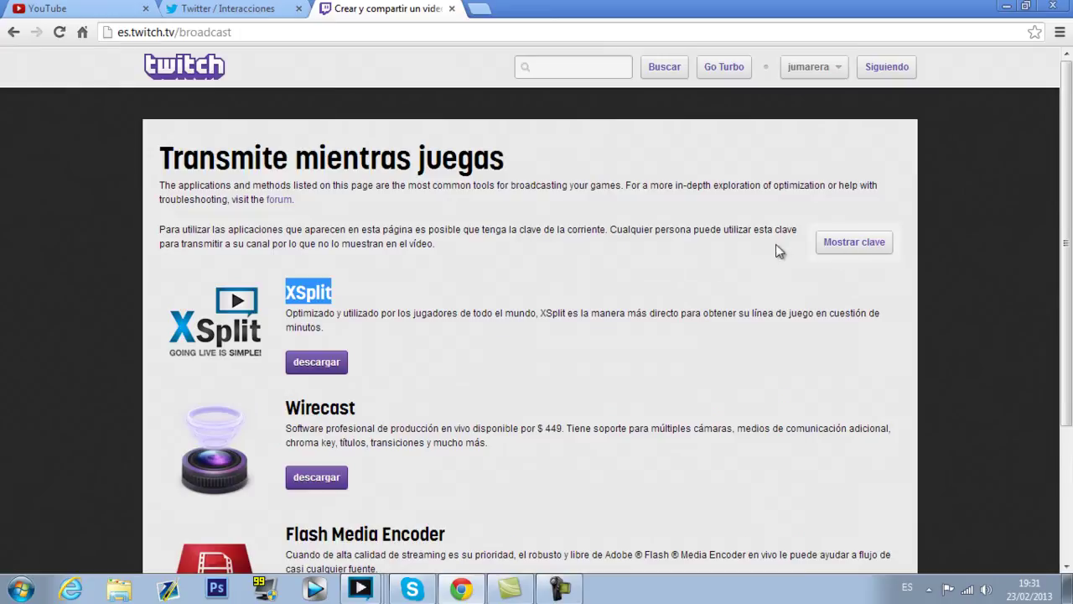
Step: Reveal the channel's stream key with 'Mostrar clave' and select its text
left_click(853, 242)
triple_click(756, 244)
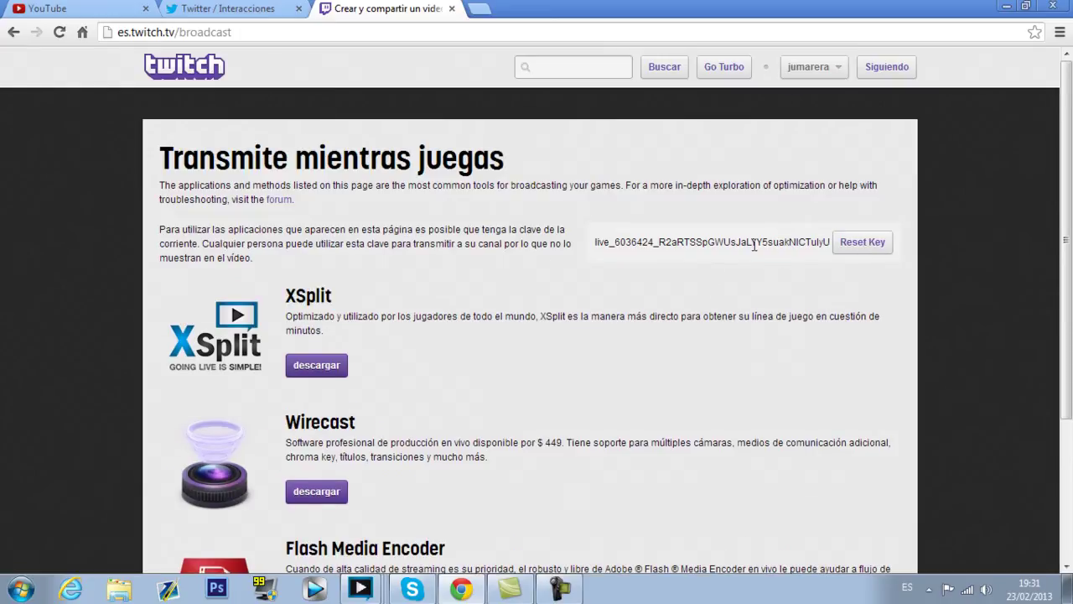
left_click(754, 243)
left_click_drag(597, 245, 864, 247)
left_click(736, 209)
Step: Close the Twitch tab and start XSplit broadcasting to the YouTube channel
left_click(452, 8)
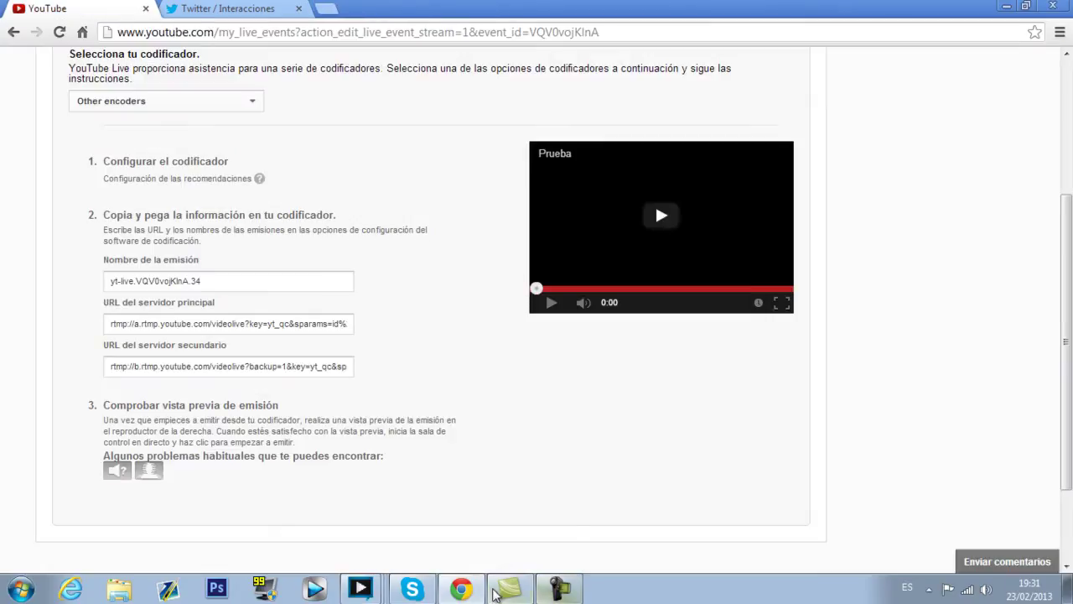
left_click(511, 589)
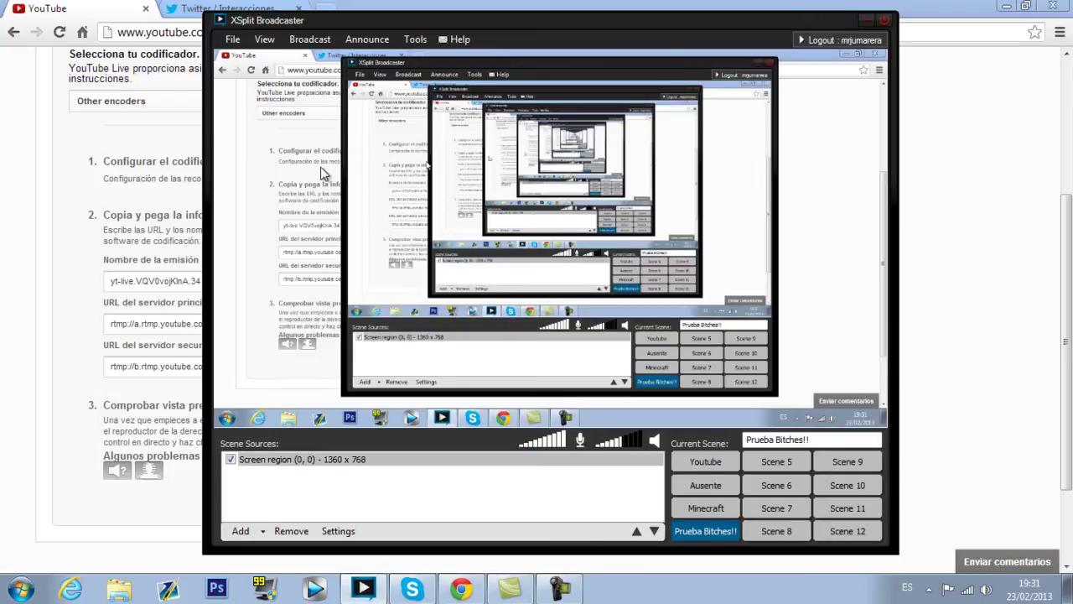
left_click(320, 44)
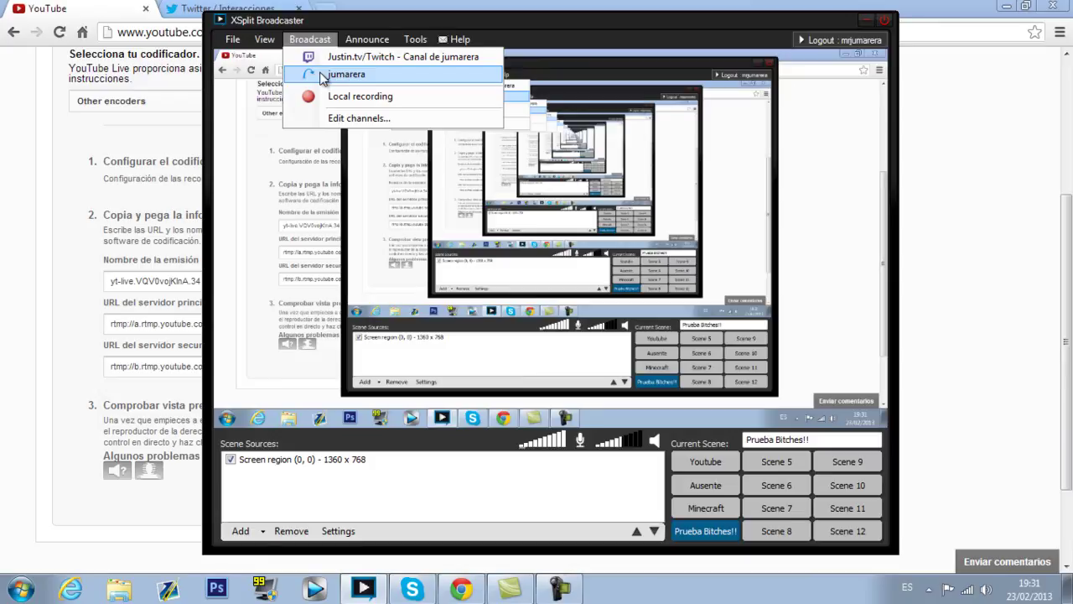
left_click(323, 77)
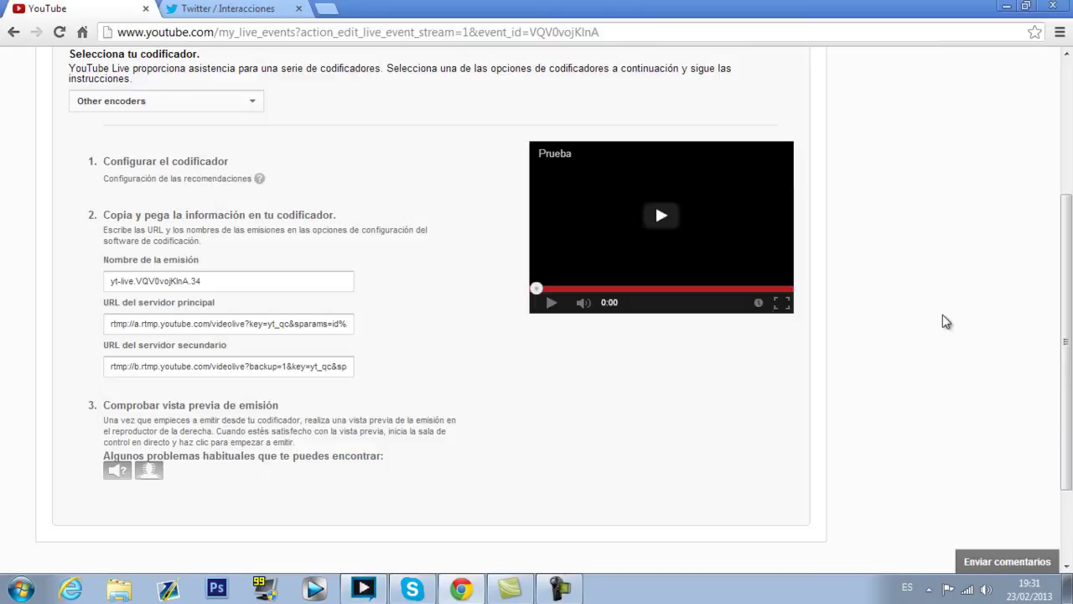
Step: Play the Prueba stream preview and open its watch page in a new tab
left_click(550, 304)
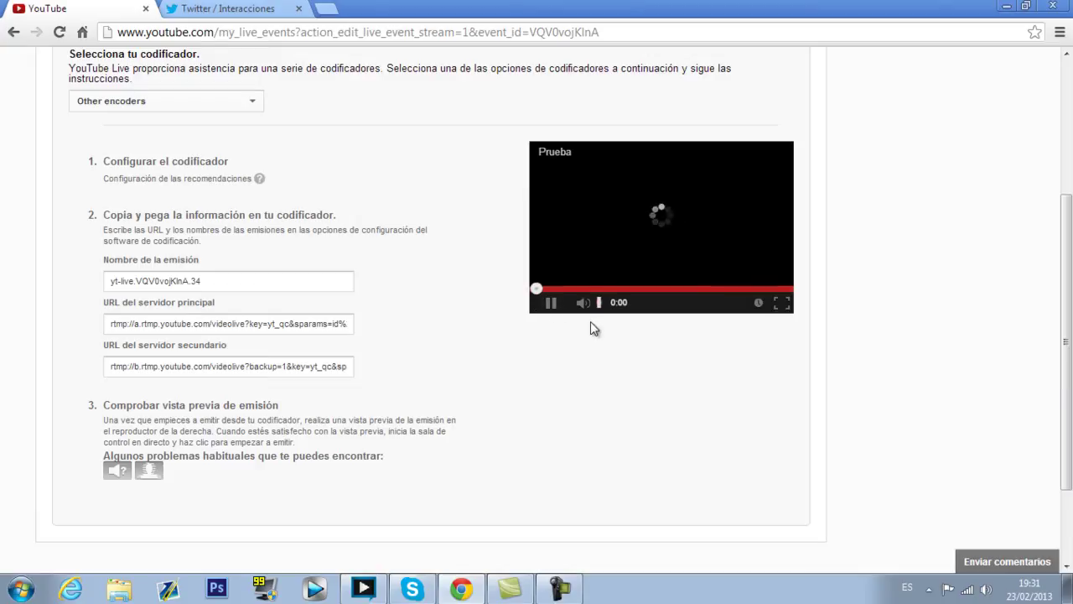
scroll(590, 321, "up", 2)
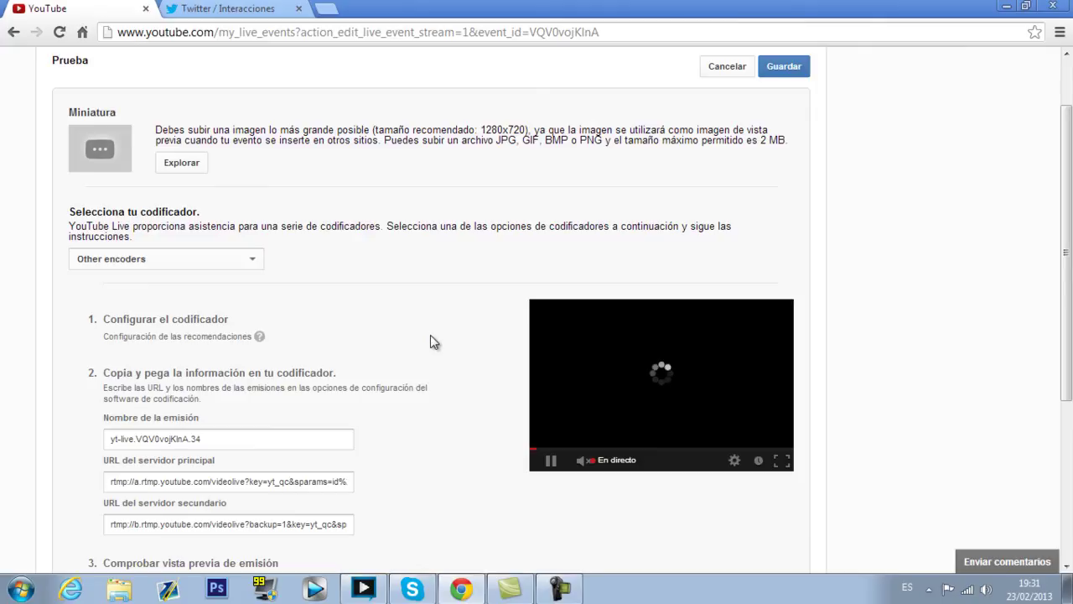
scroll(430, 336, "down", 1)
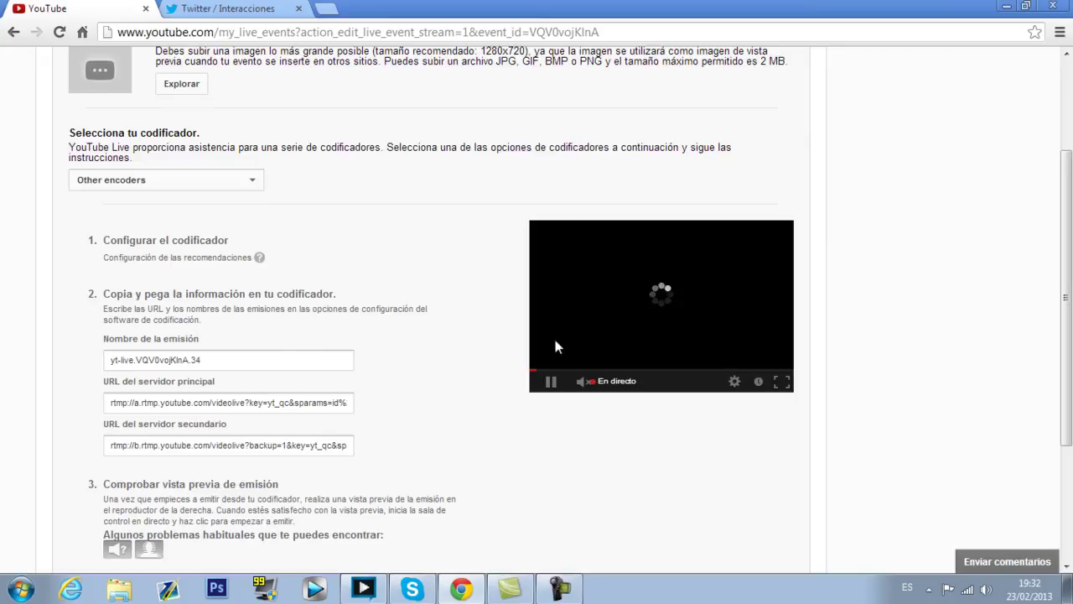
left_click(567, 235)
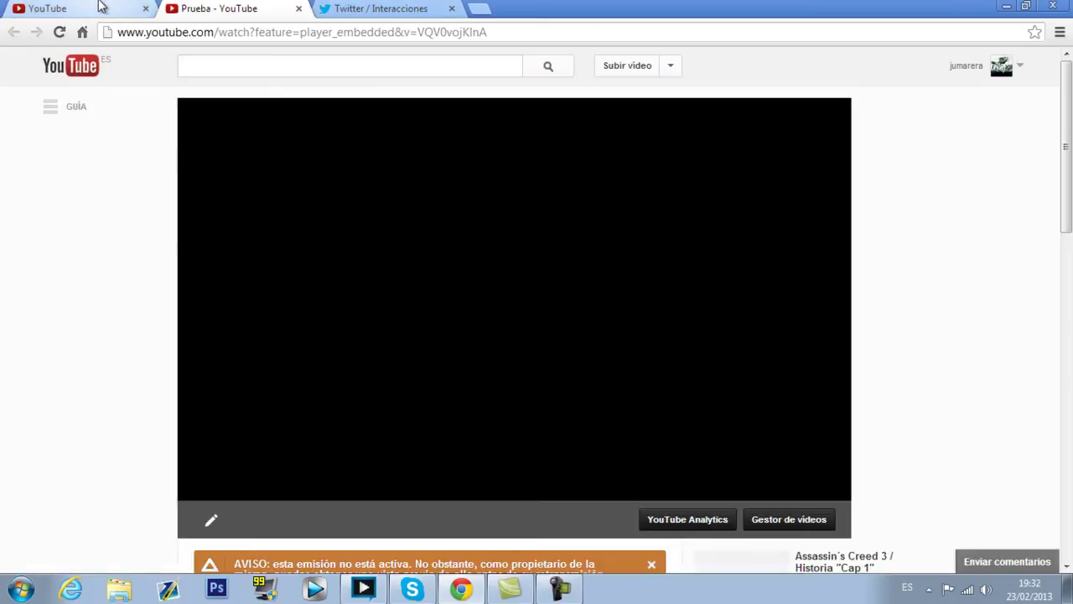
scroll(436, 384, "down", 1)
mouse_move(233, 419)
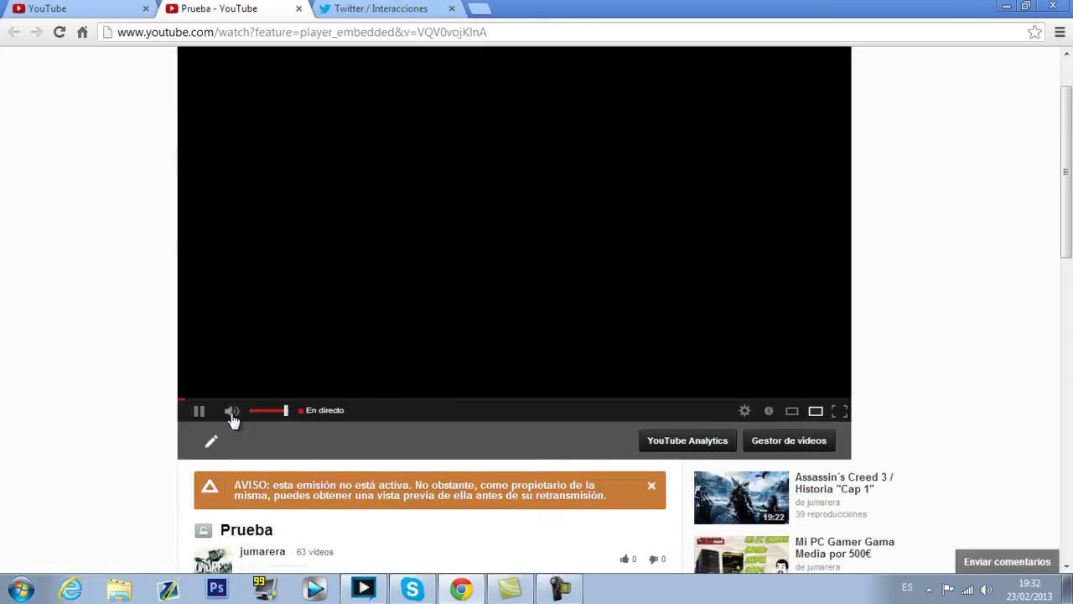
scroll(246, 330, "up", 1)
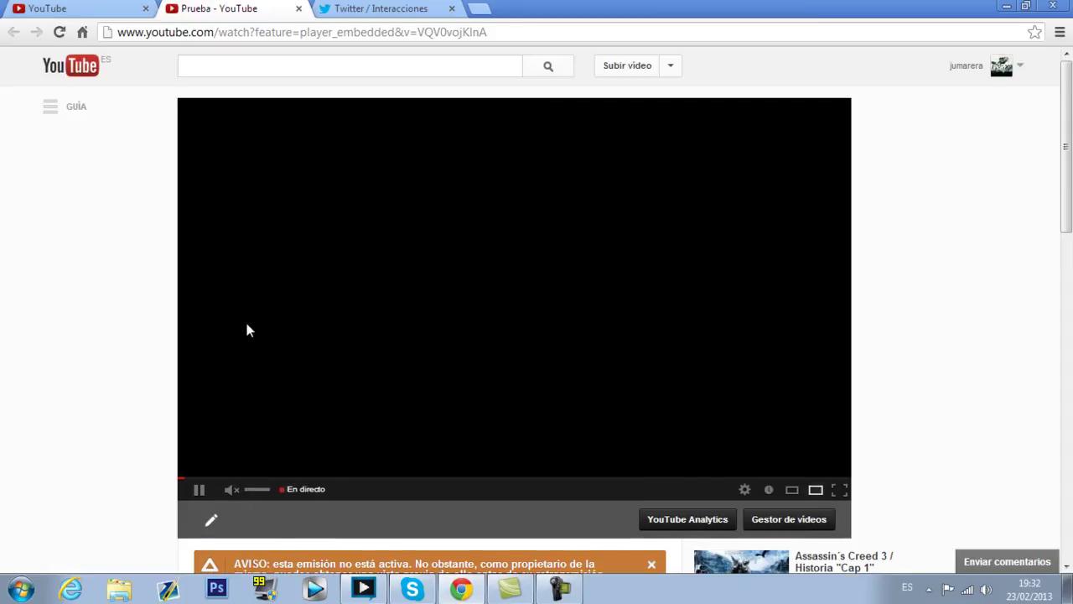
key("ctrl+Page_Up")
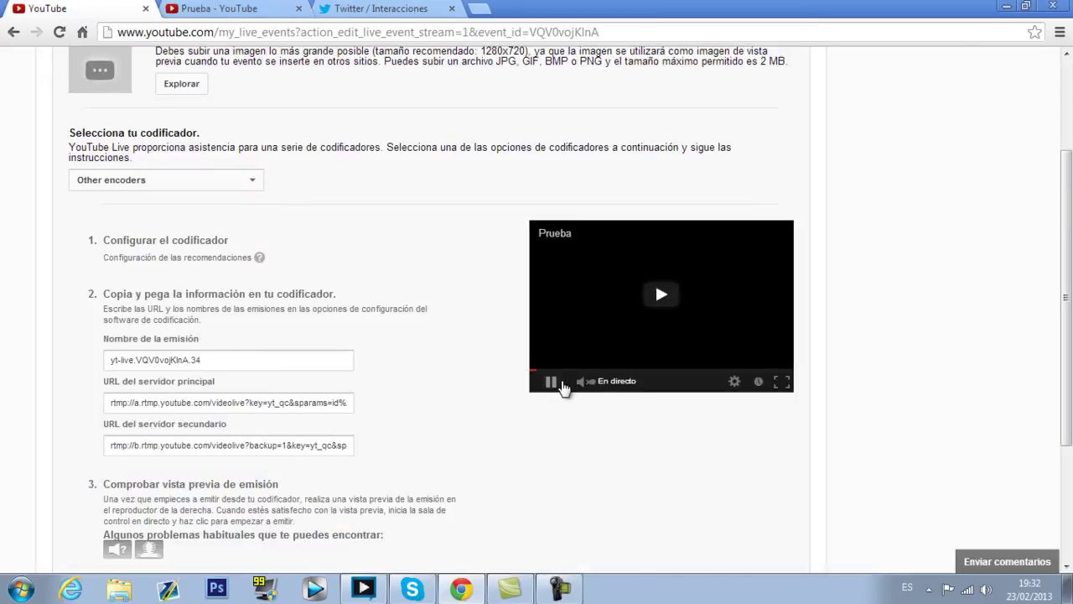
left_click(237, 8)
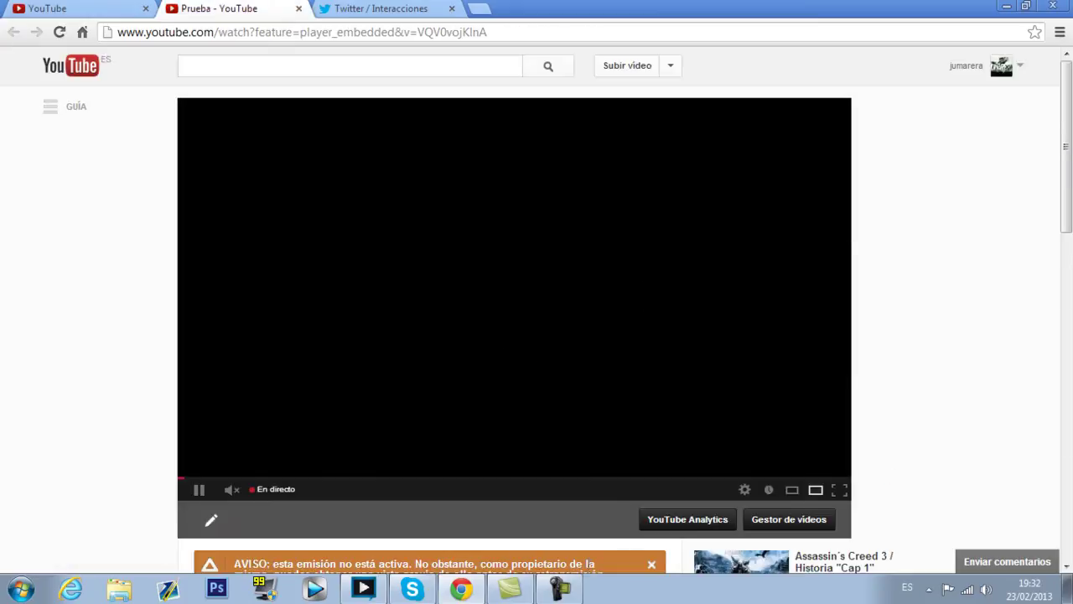
Step: Stop XSplit's live broadcast to the YouTube channel
left_click(363, 589)
left_click(296, 41)
left_click(310, 74)
left_click(417, 40)
left_click(453, 75)
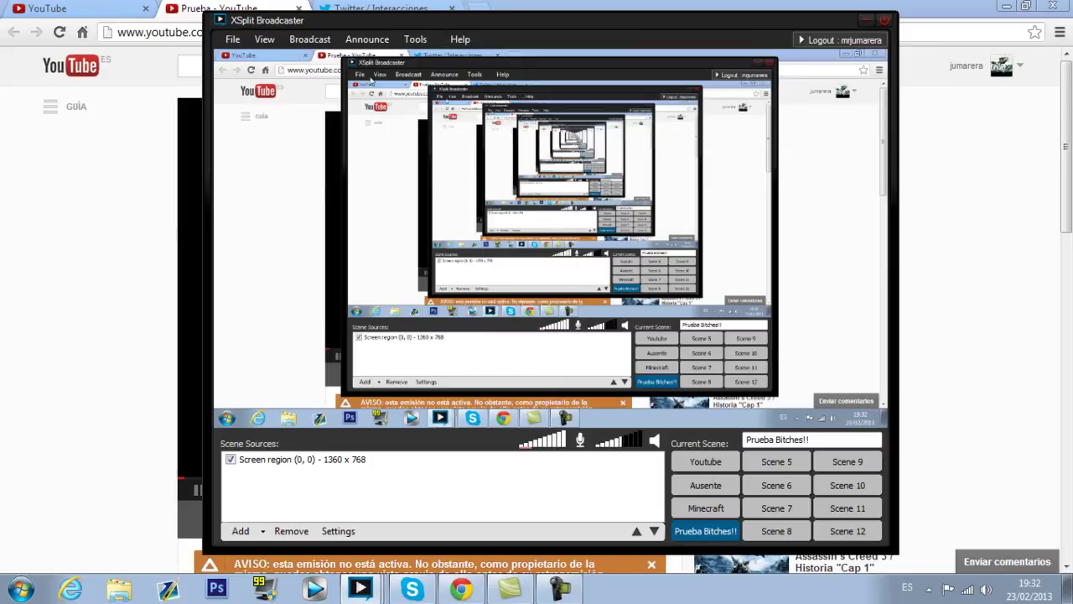
Step: Copy the event's stream name and primary server URL from the encoder settings page
left_click(120, 12)
left_click(211, 362)
right_click(210, 362)
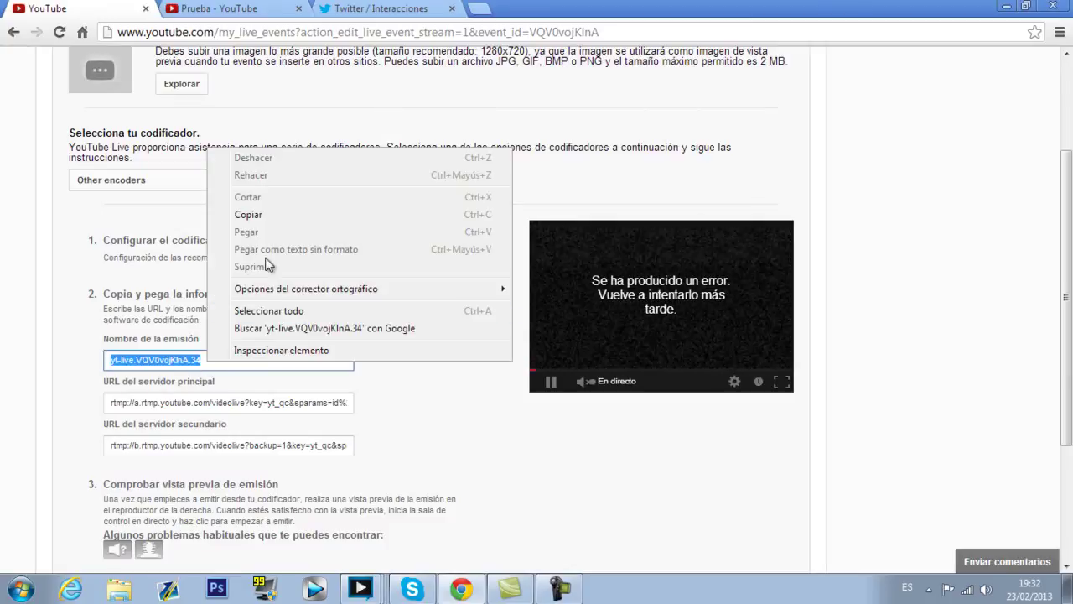
left_click(265, 216)
left_click(363, 588)
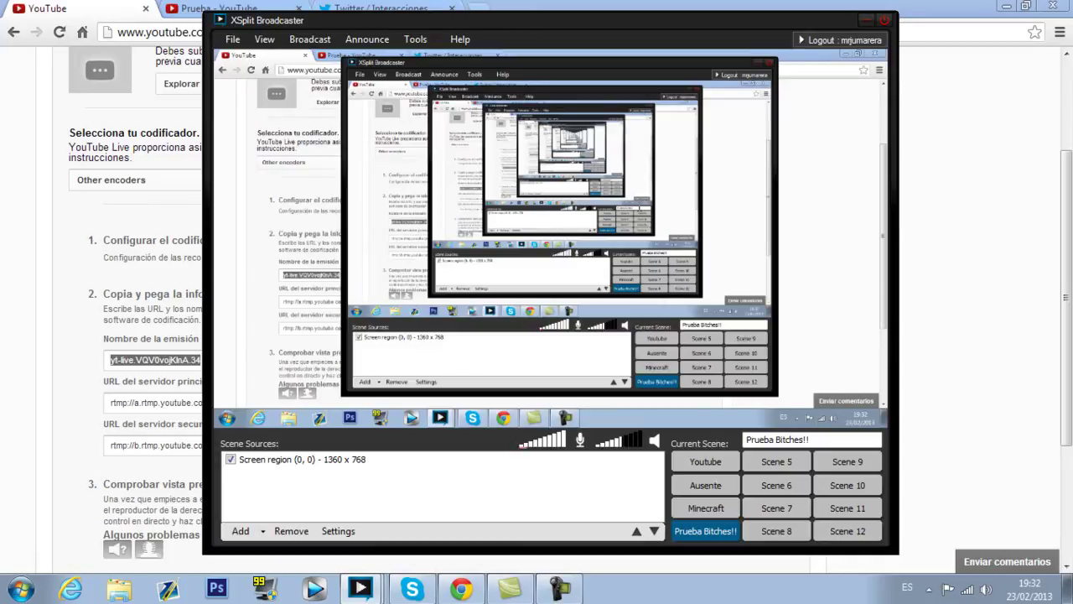
left_click(151, 401)
right_click(149, 401)
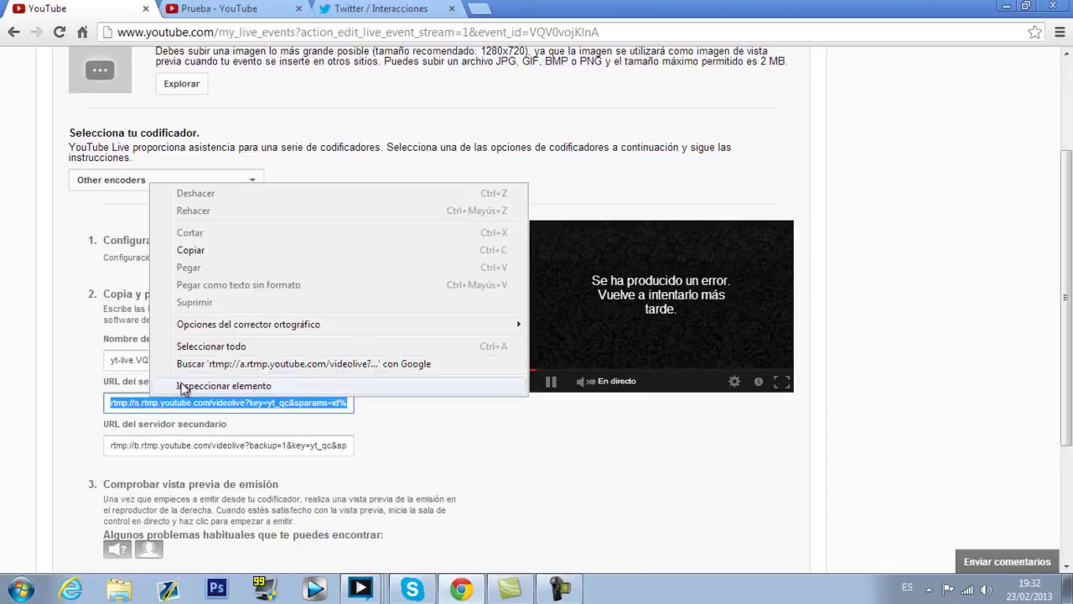
left_click(245, 251)
left_click(361, 588)
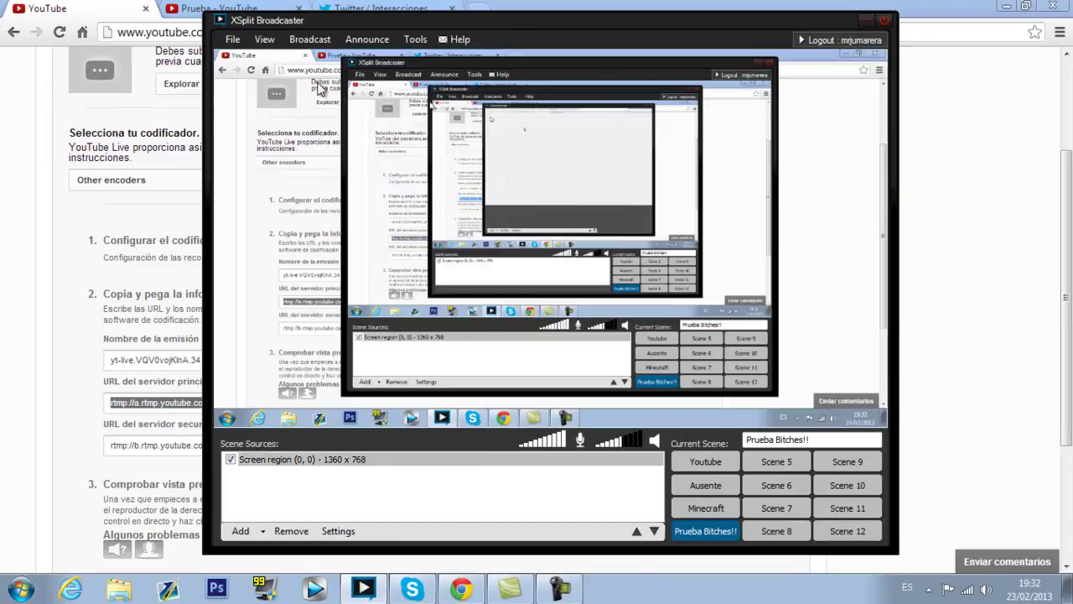
Step: Restart XSplit broadcasting to the YouTube channel and return to the browser
left_click(311, 39)
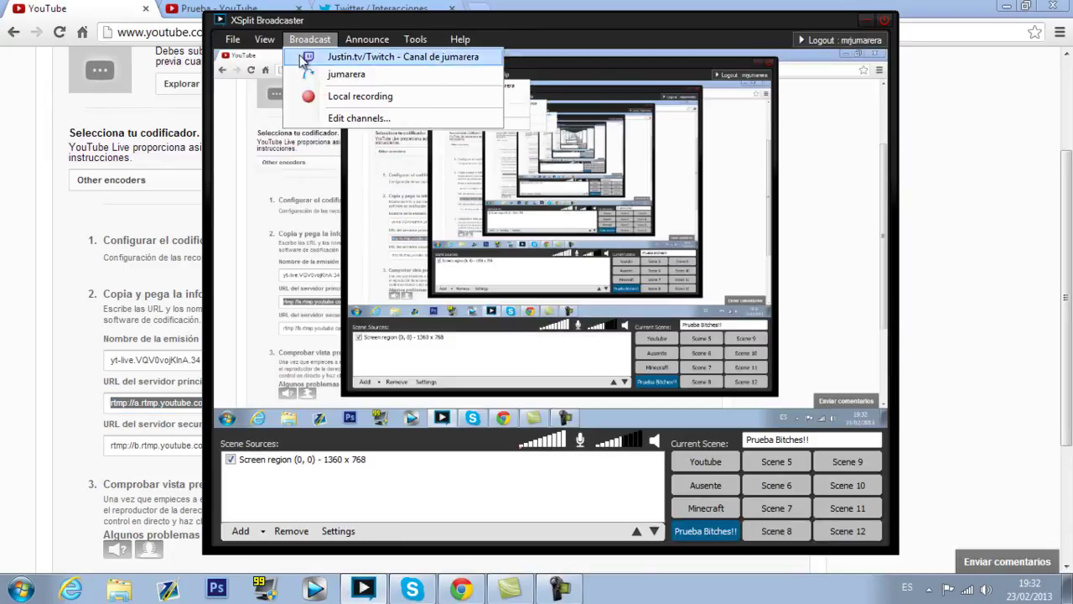
left_click(327, 73)
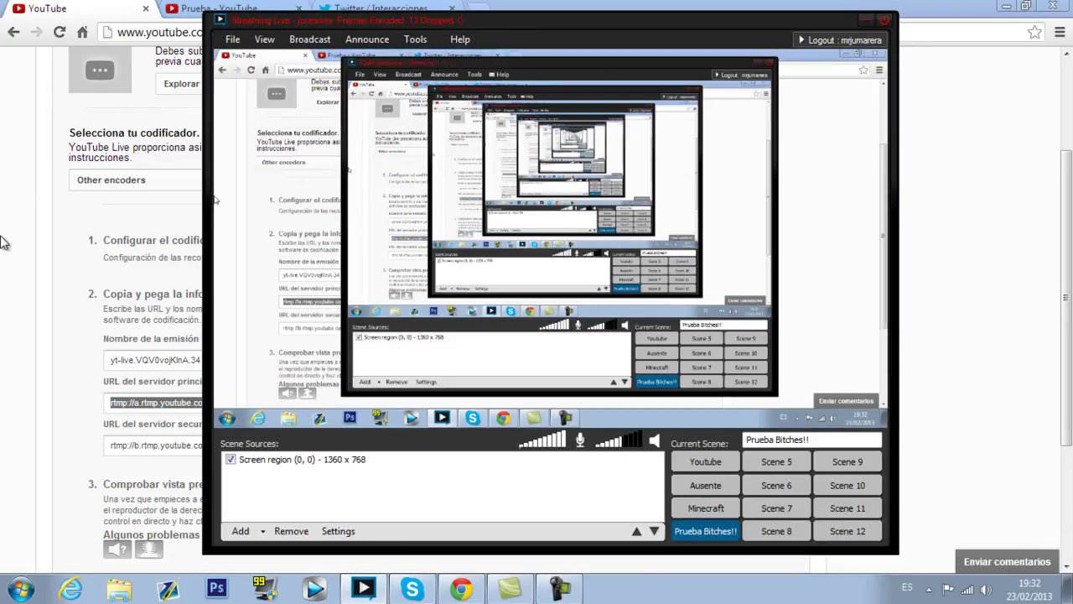
left_click(10, 240)
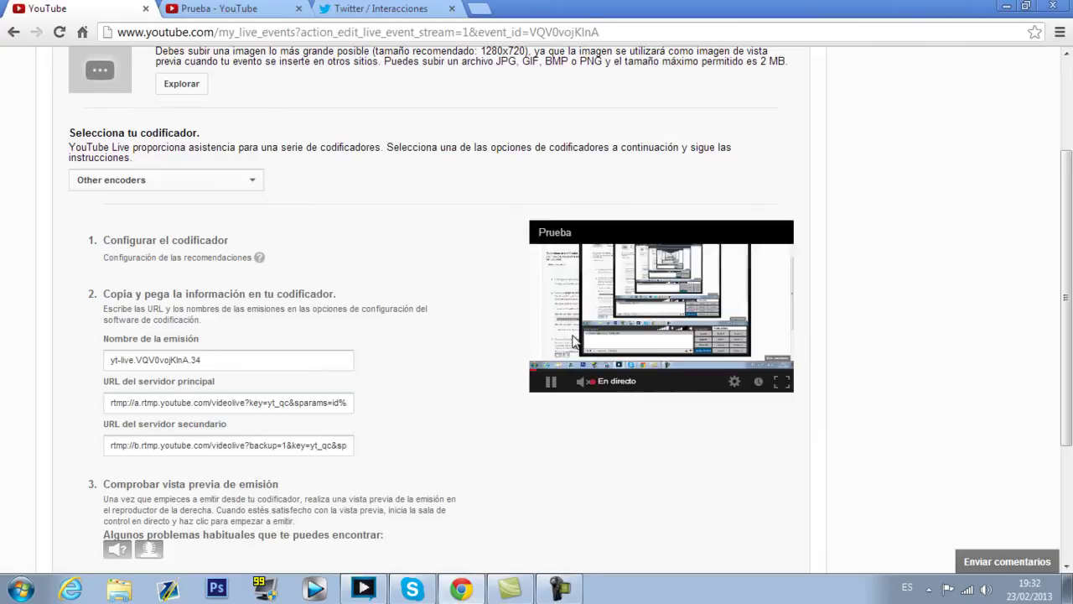
Step: Toggle the live preview's sound and close the Prueba watch tab
left_click(583, 381)
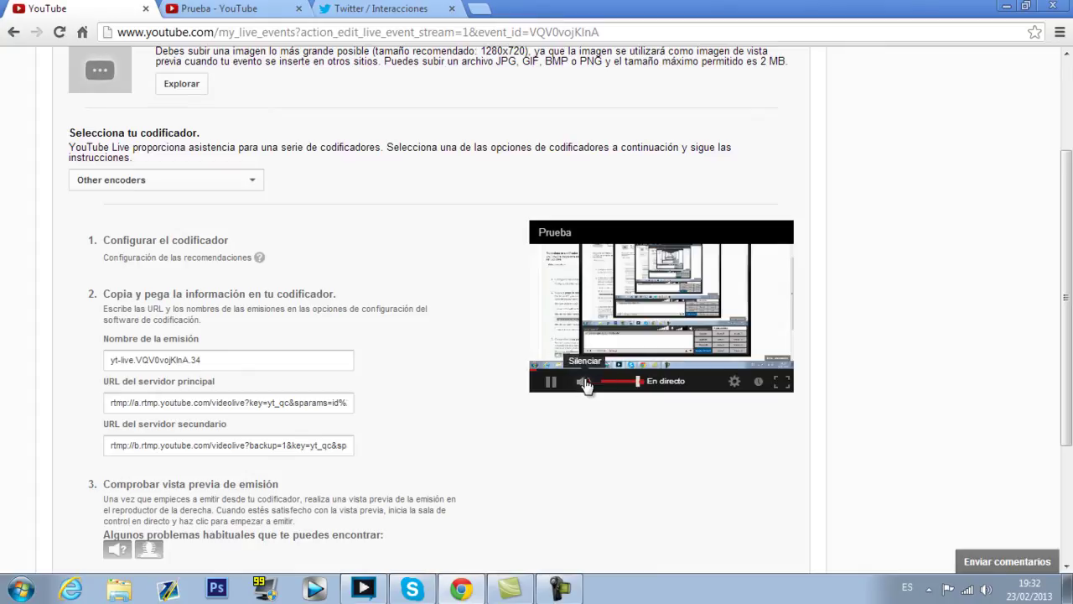
left_click(299, 8)
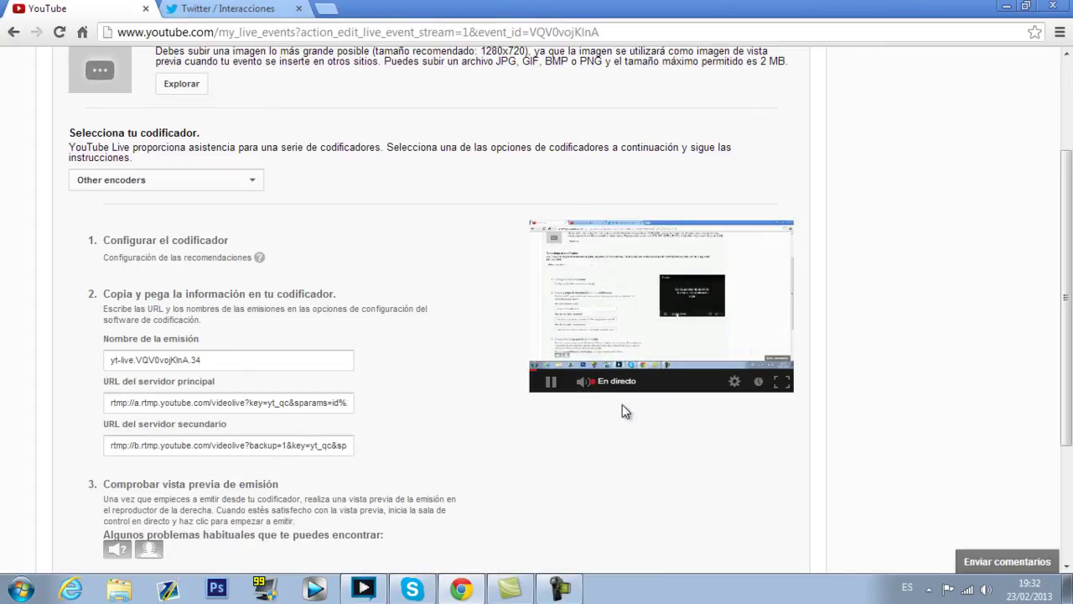
left_click(583, 382)
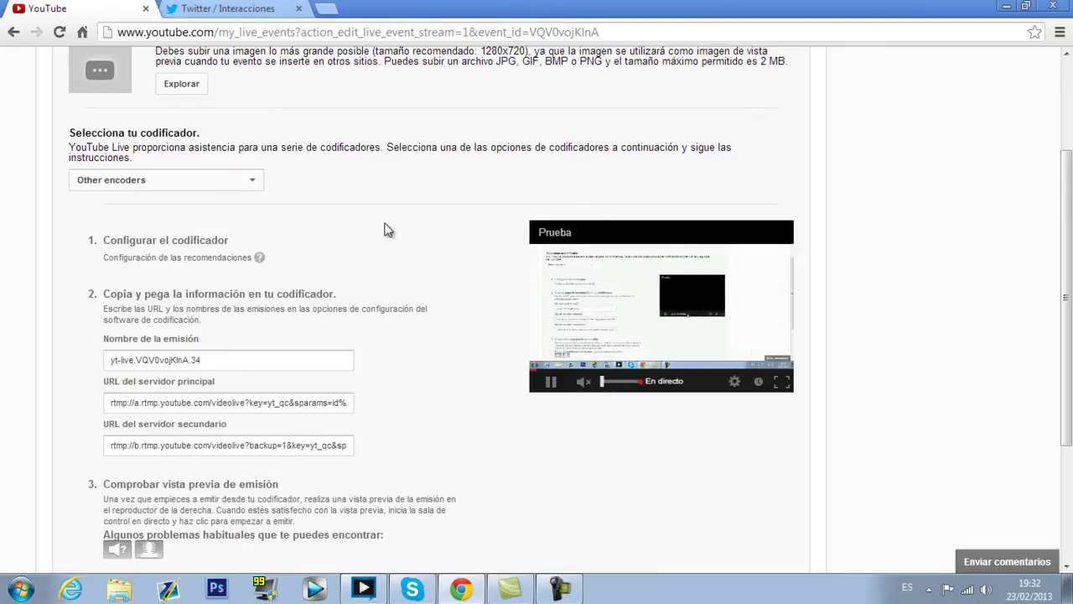
Step: Check for Óptimo stream status in the live control room, then minimize Chrome
scroll(366, 231, "up", 2)
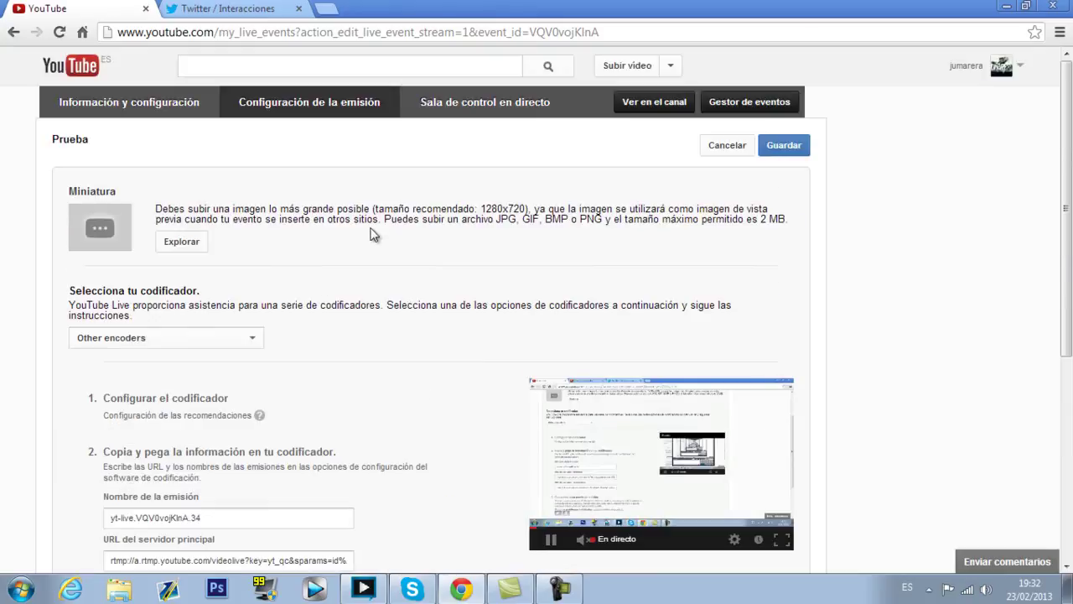
left_click(475, 118)
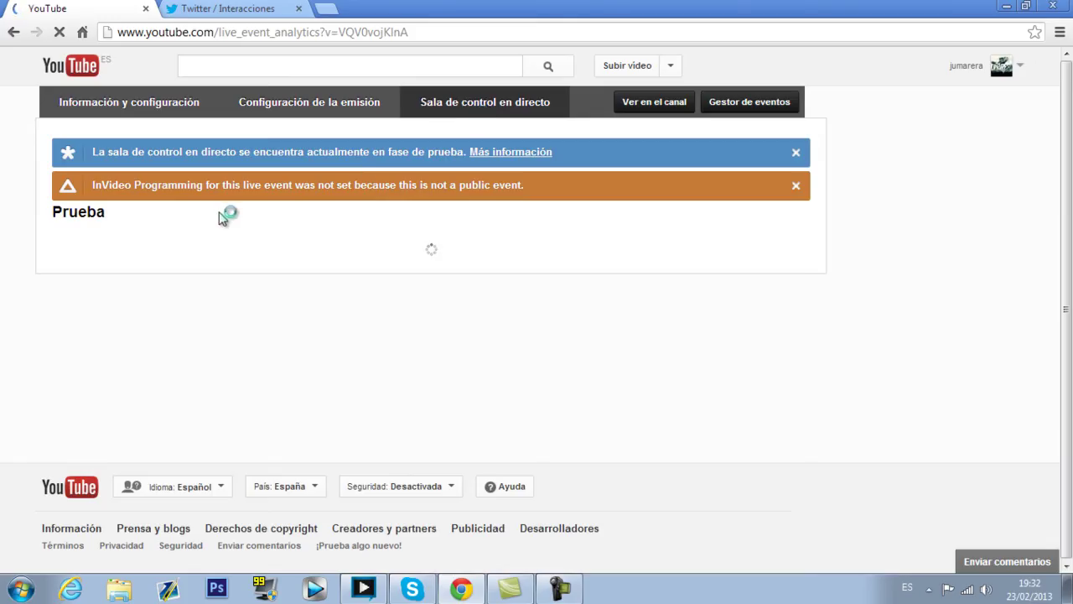
scroll(223, 216, "down", 1)
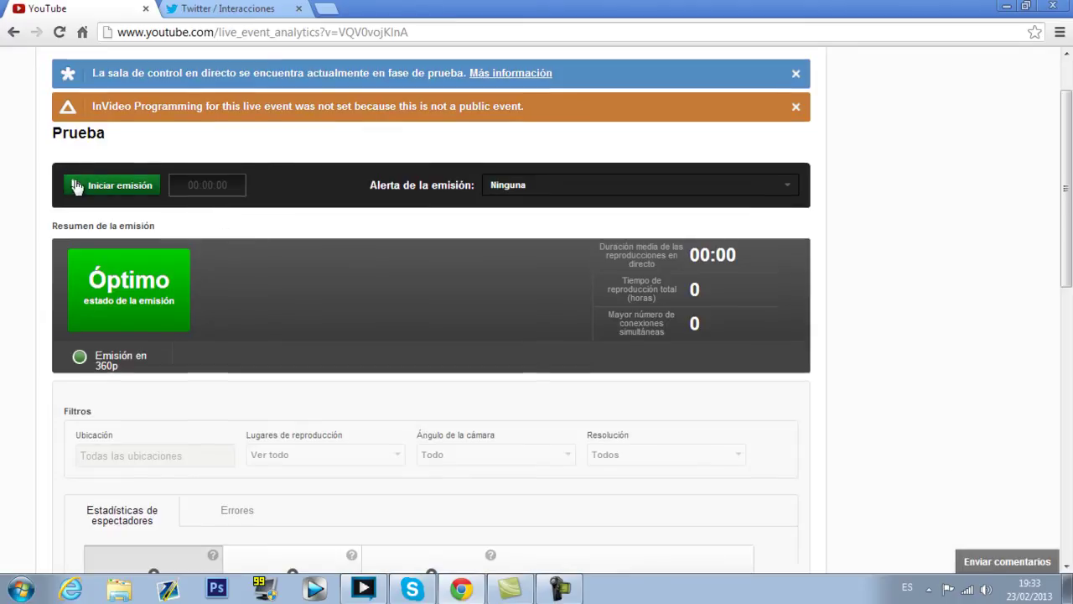
scroll(75, 184, "down", 1)
scroll(75, 180, "up", 2)
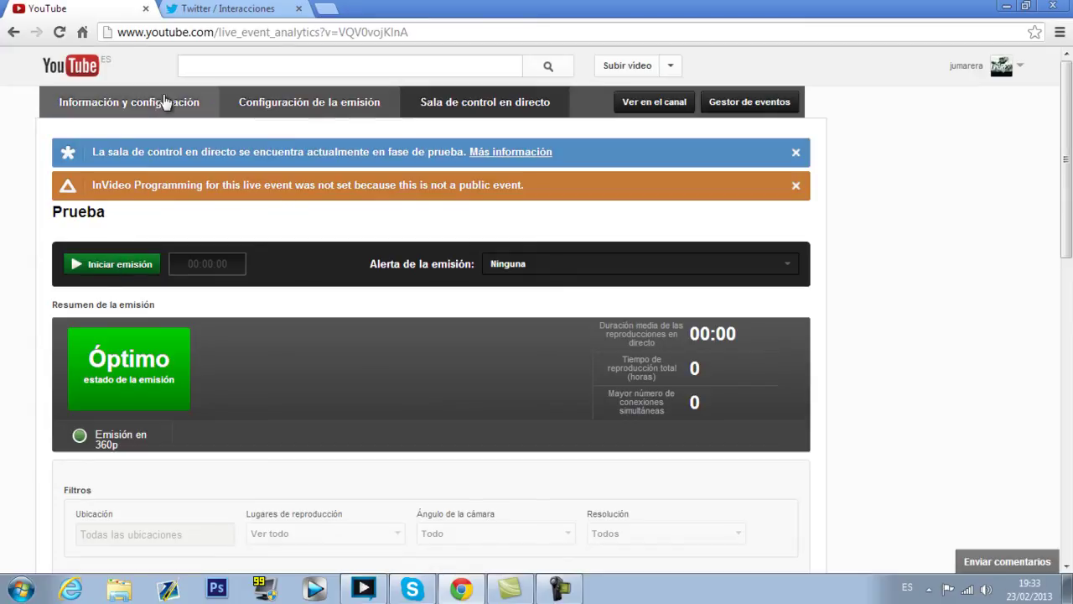
left_click(461, 589)
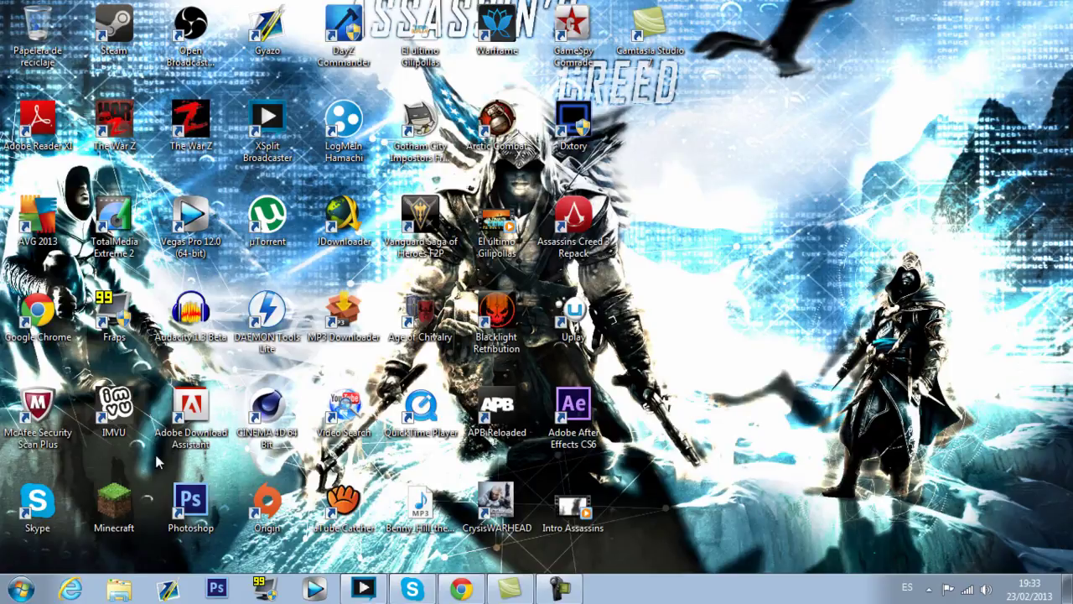
Step: Launch Minecraft from the desktop, maximize the launcher and log in
double_click(116, 496)
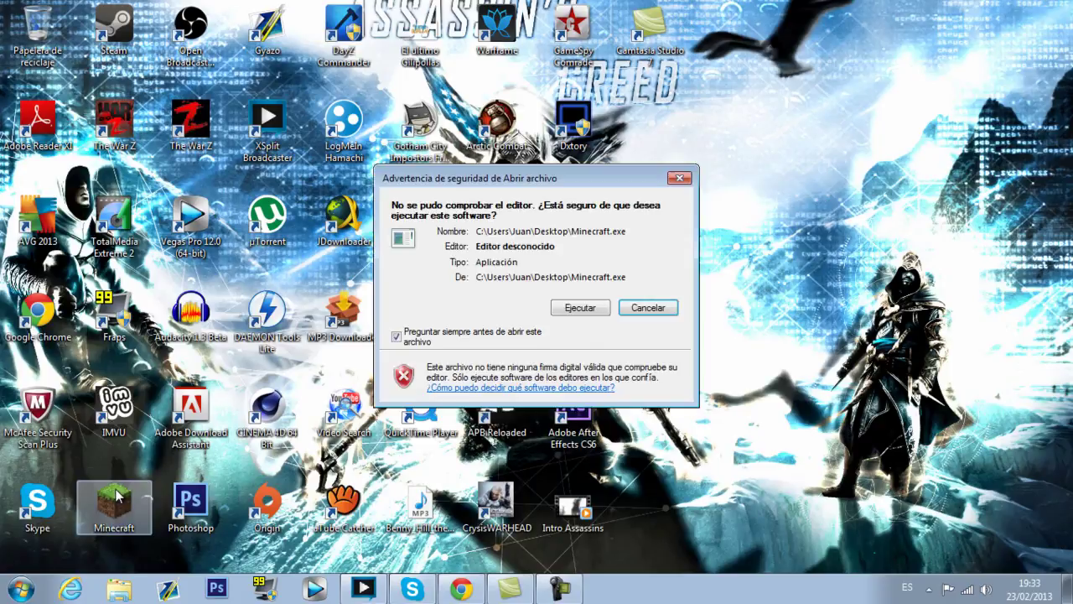
left_click(581, 307)
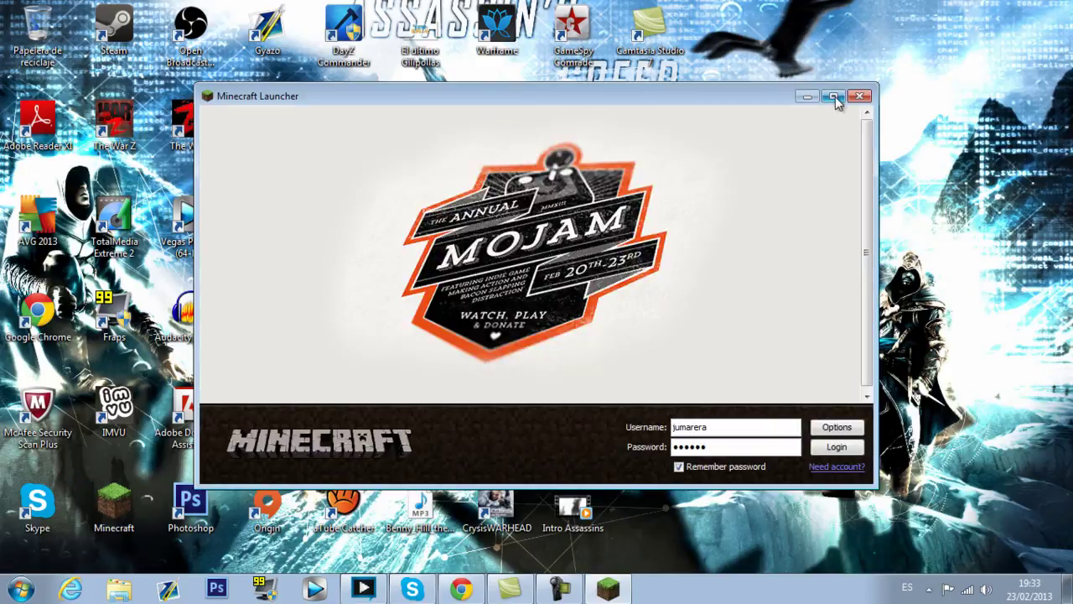
left_click(832, 95)
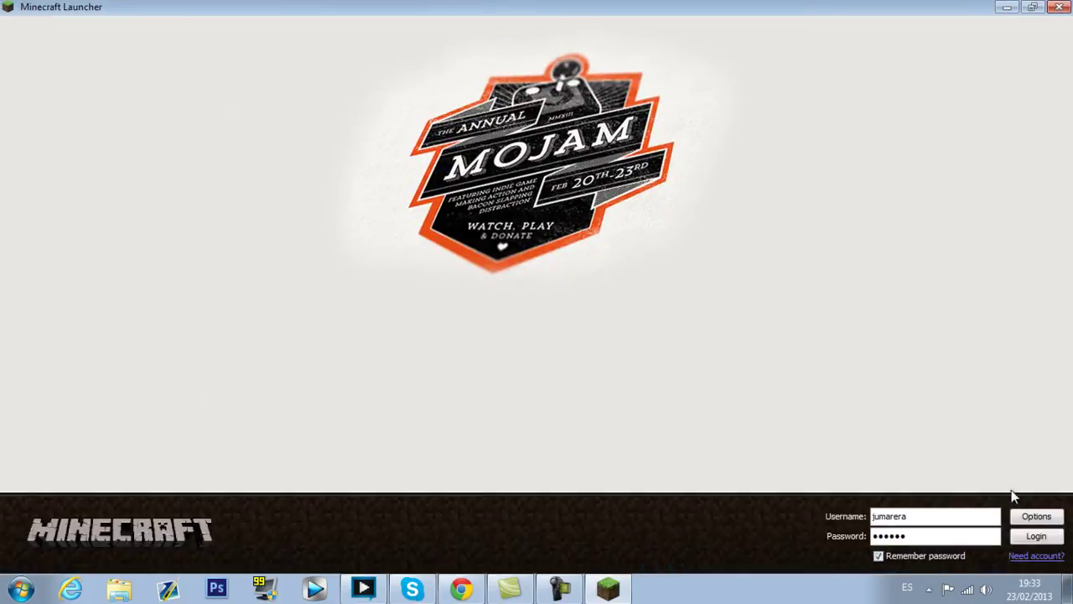
left_click(1038, 538)
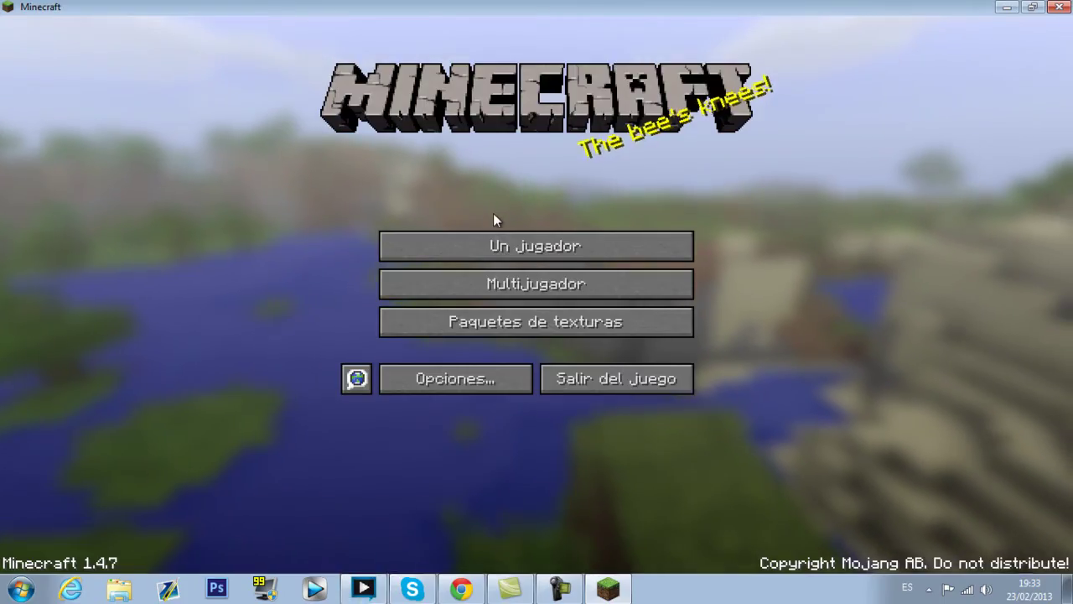
Step: Load the single-player New World save and pause the game
left_click(522, 241)
left_click(441, 277)
double_click(440, 272)
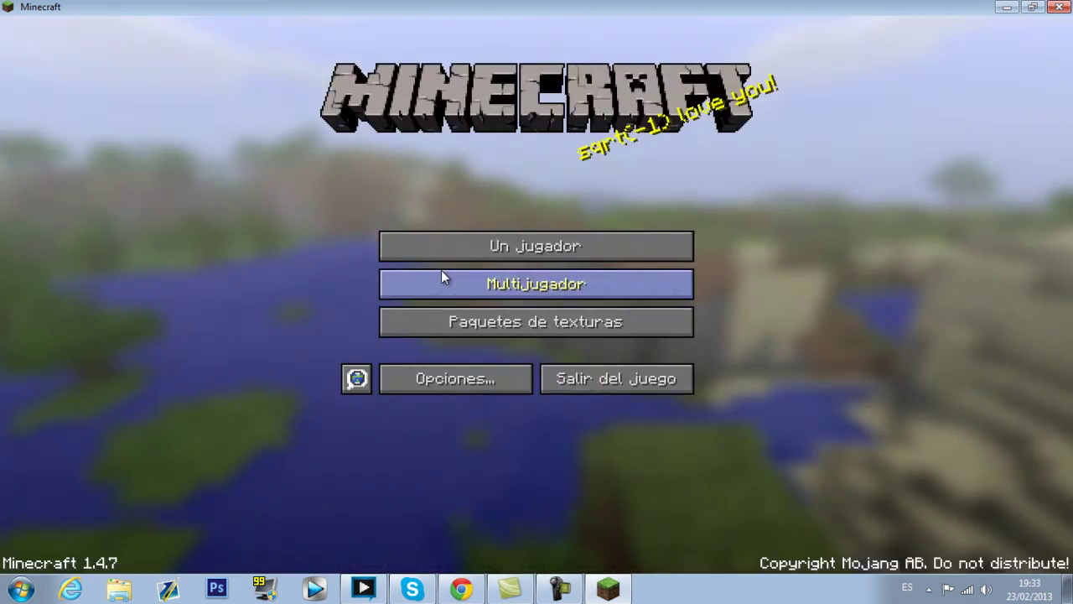
key("Escape")
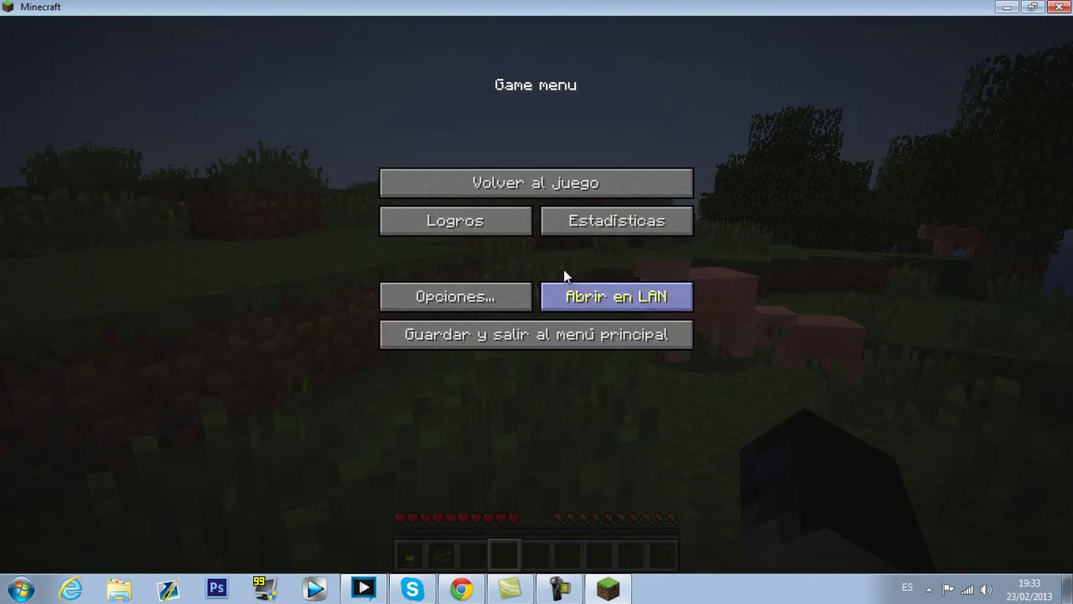
Step: Add a screen capture of the Minecraft window to XSplit's Youtube scene
key("alt+Tab")
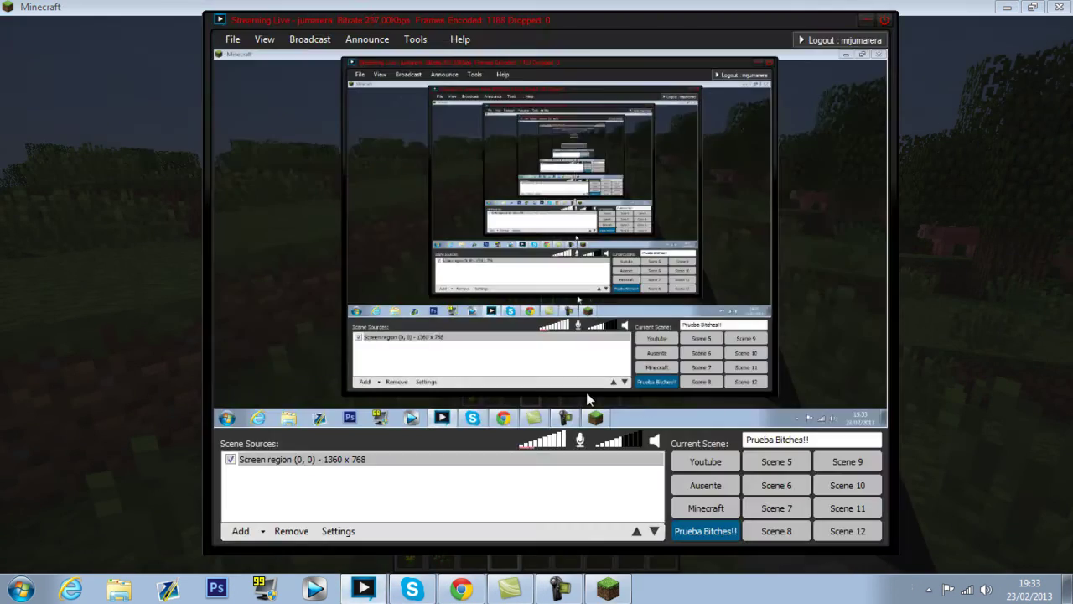
left_click(705, 462)
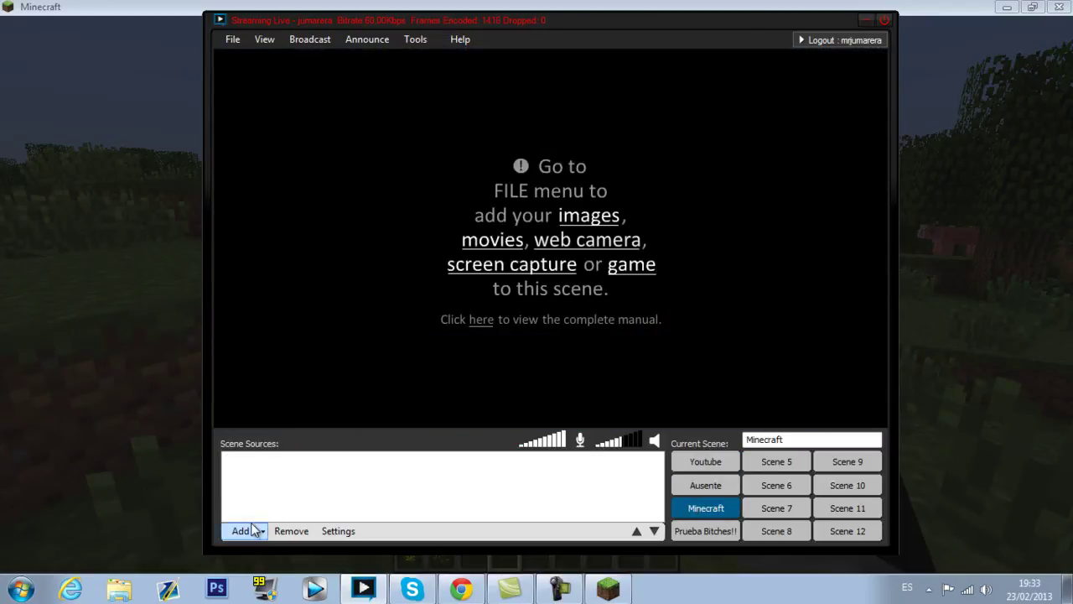
left_click(252, 530)
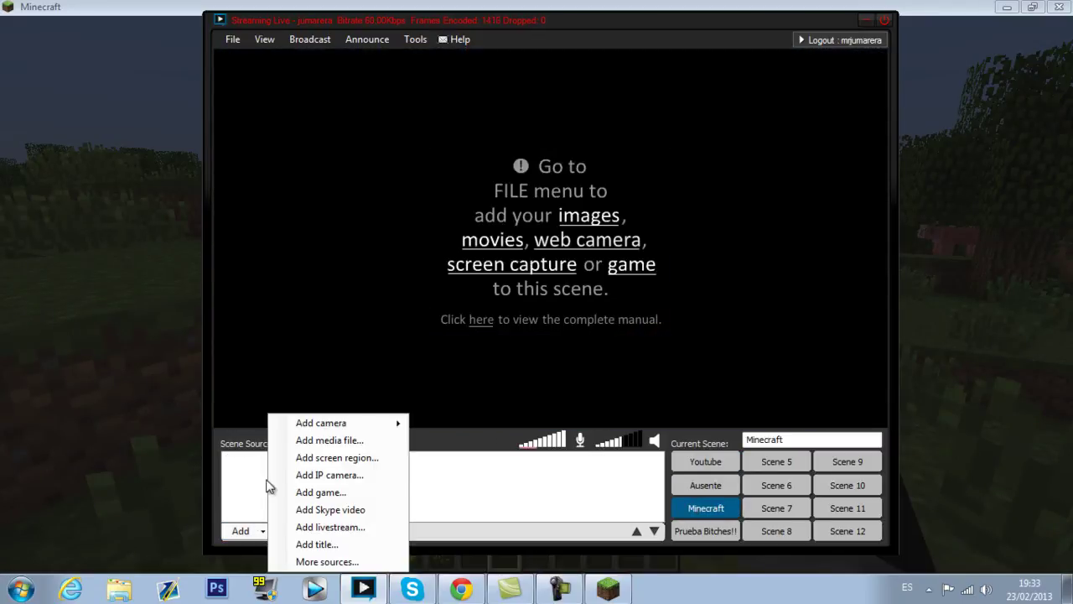
left_click(372, 457)
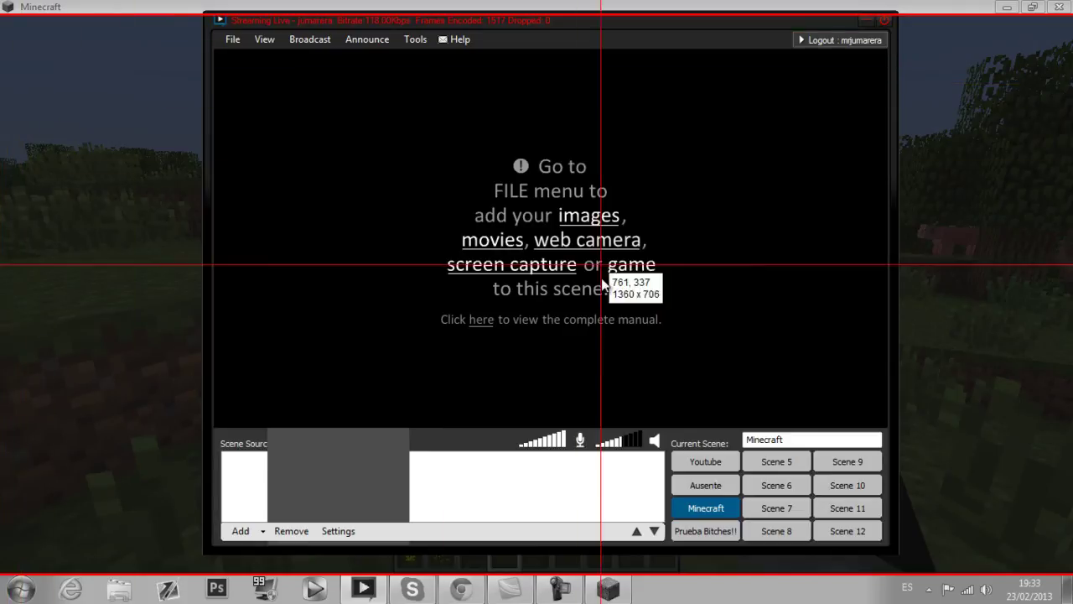
left_click(49, 268)
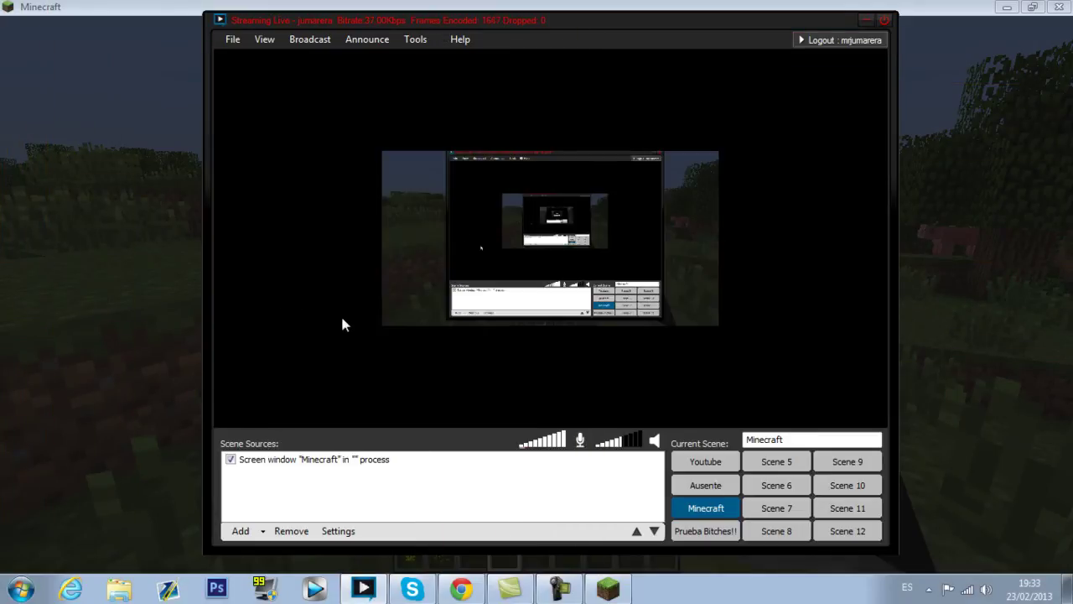
Step: Stretch the Minecraft capture to the preview's left, right and top edges and review its layout settings
left_click(384, 319)
left_click_drag(384, 319, 7, 359)
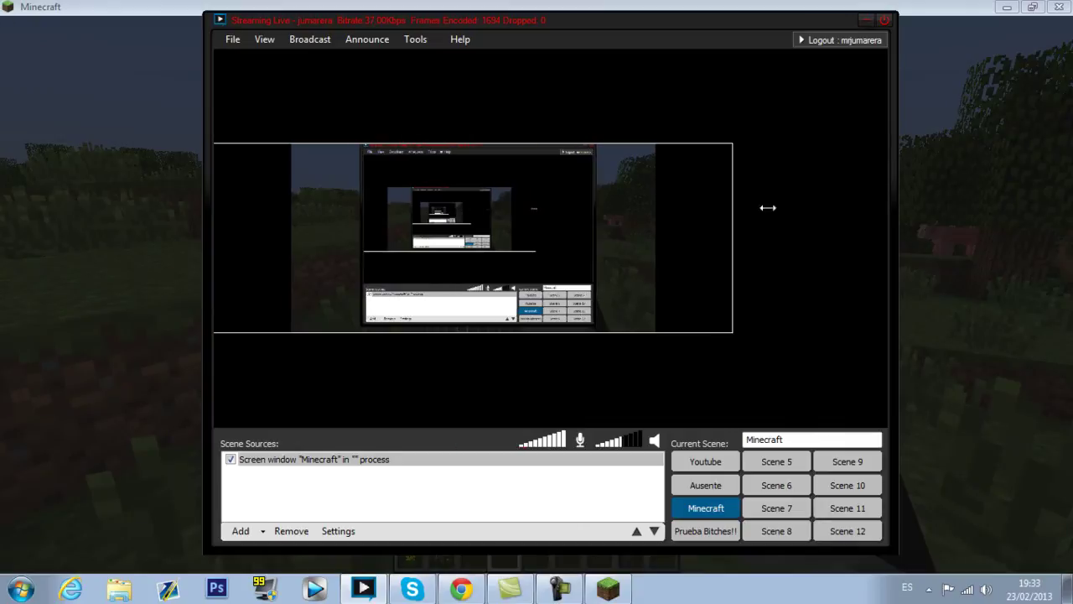
left_click_drag(715, 207, 925, 207)
left_click_drag(628, 149, 597, 10)
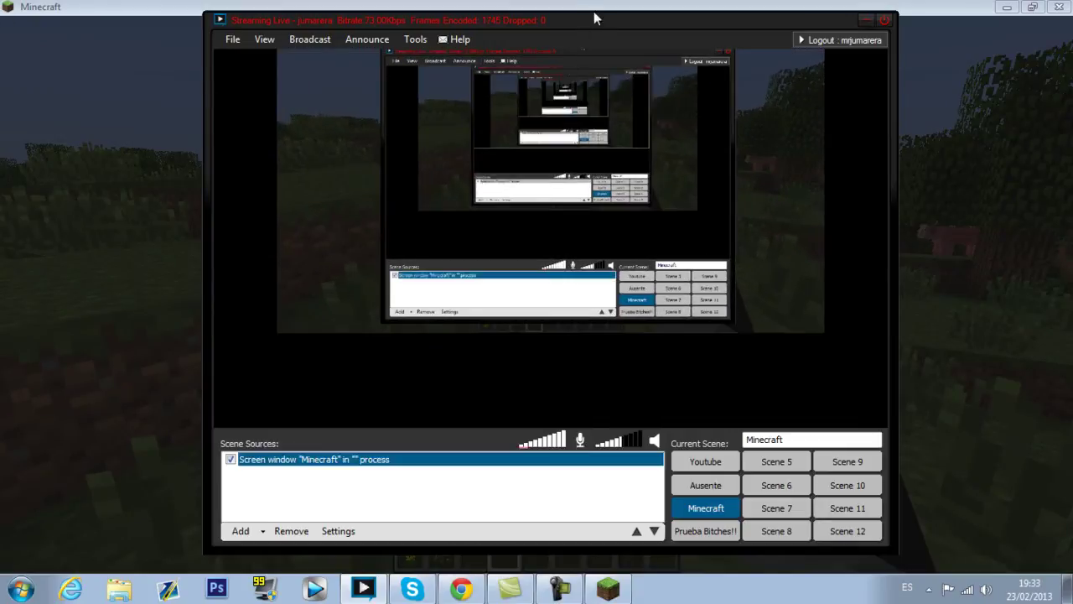
left_click(580, 496)
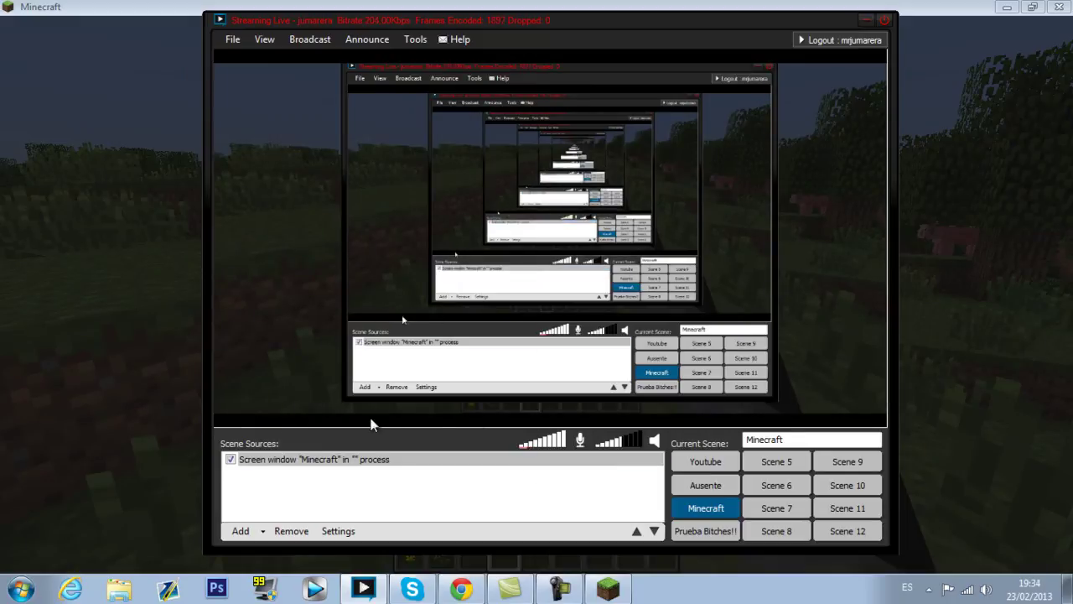
left_click(361, 461)
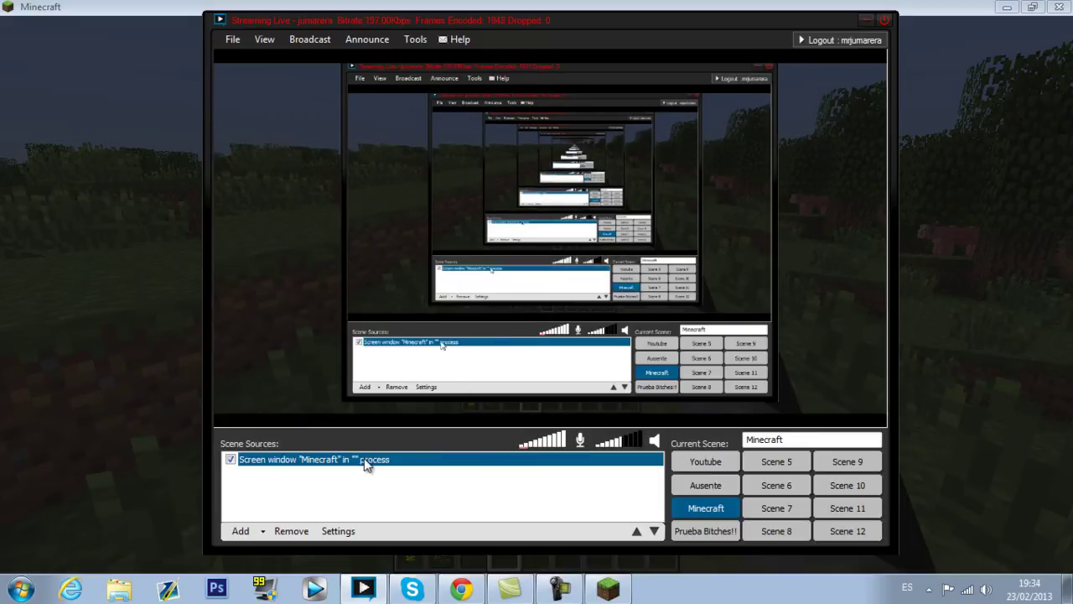
left_click(338, 531)
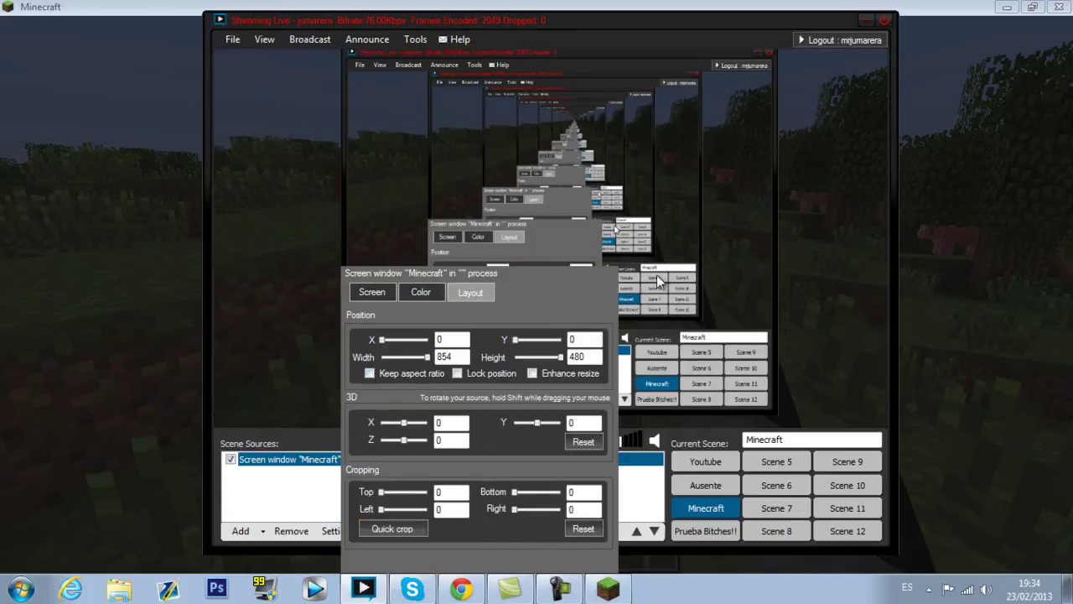
left_click(671, 470)
Step: Resume Minecraft and hit the nearest pig three times
left_click(134, 364)
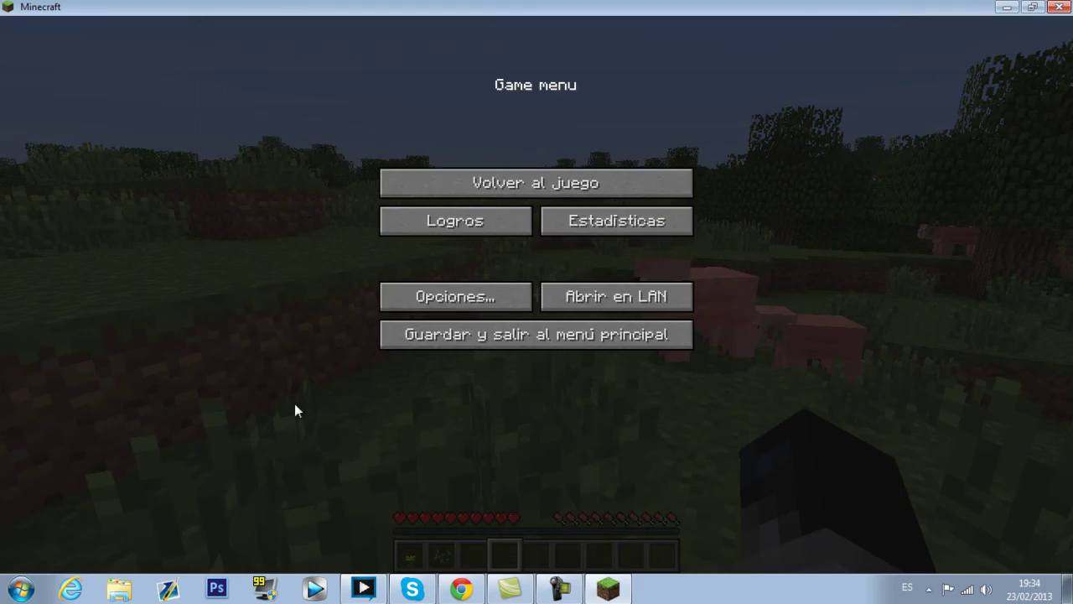
left_click(613, 193)
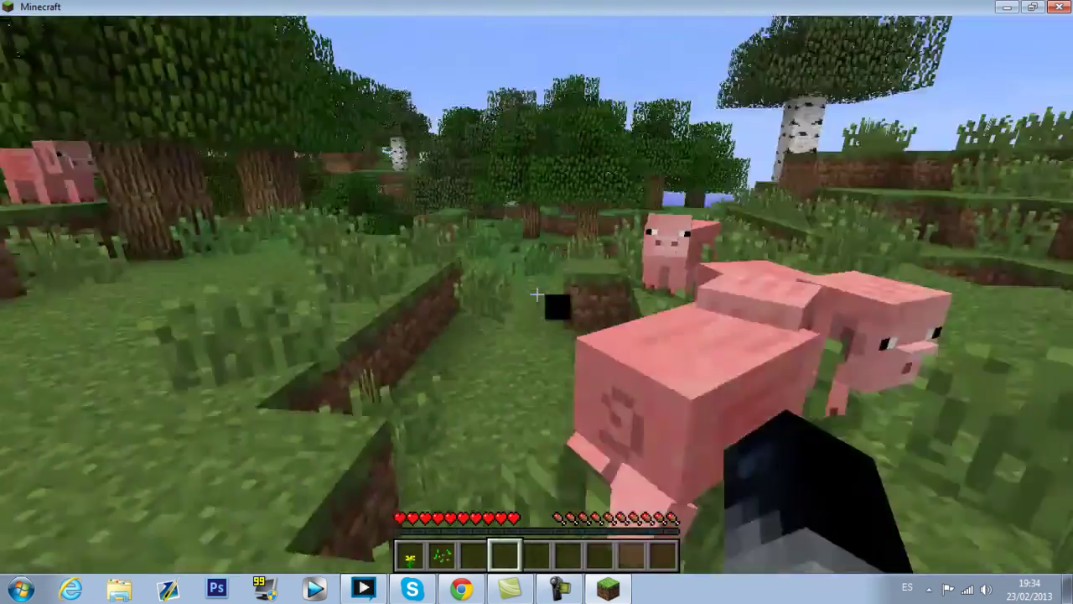
left_click(534, 293)
left_click(534, 293)
left_click(534, 293)
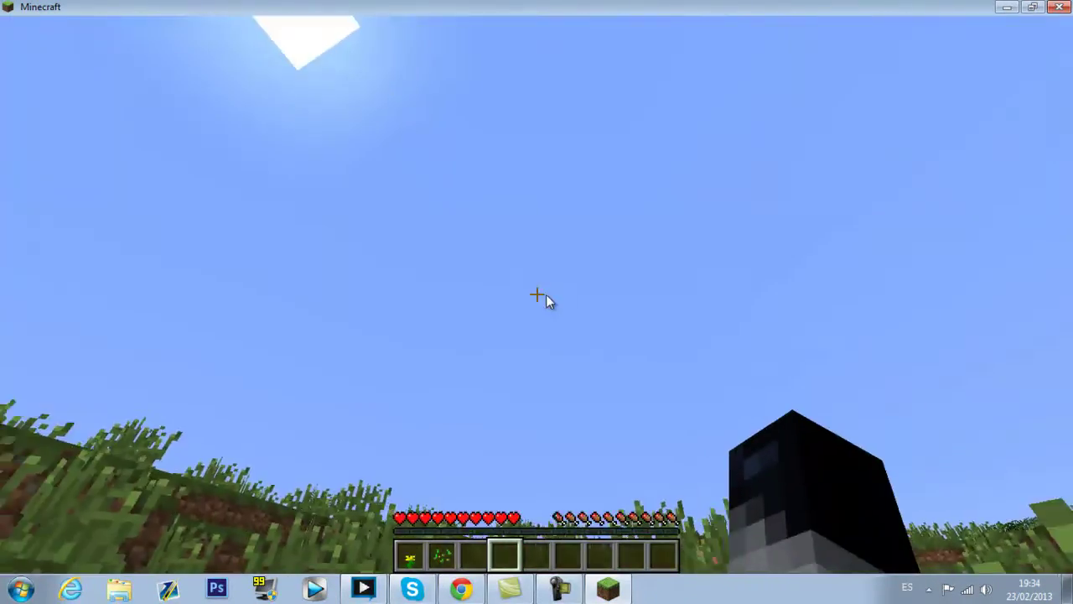
key("Escape")
key("Escape")
Step: Toggle the F3 debug overlay, walk across the meadow, open the inventory, then return to Chrome
key("F3")
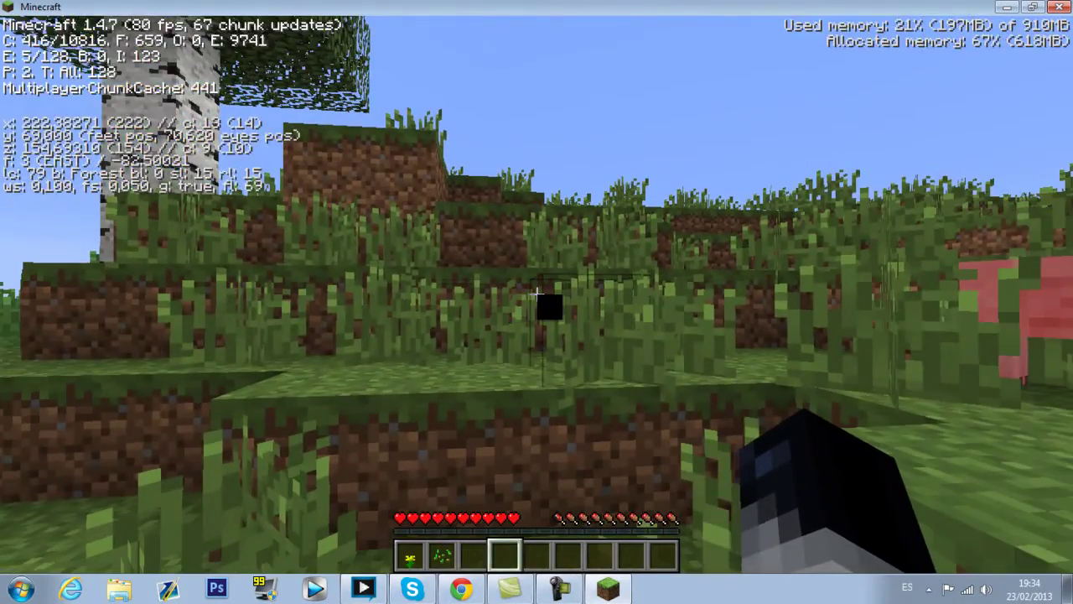
key("F3")
key("w")
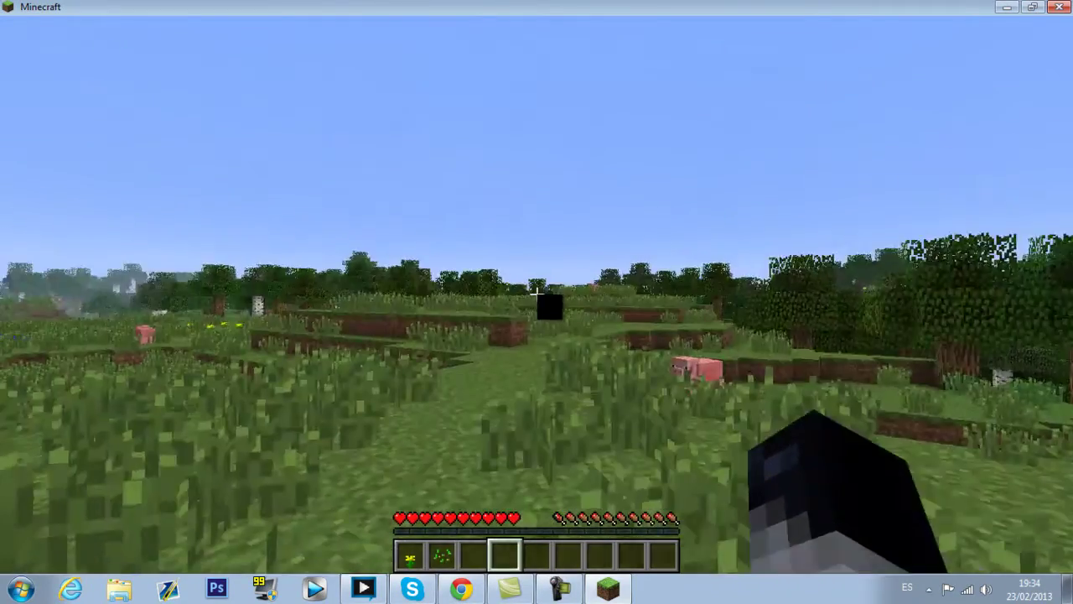
key("e")
left_click(461, 589)
scroll(497, 367, "down", 2)
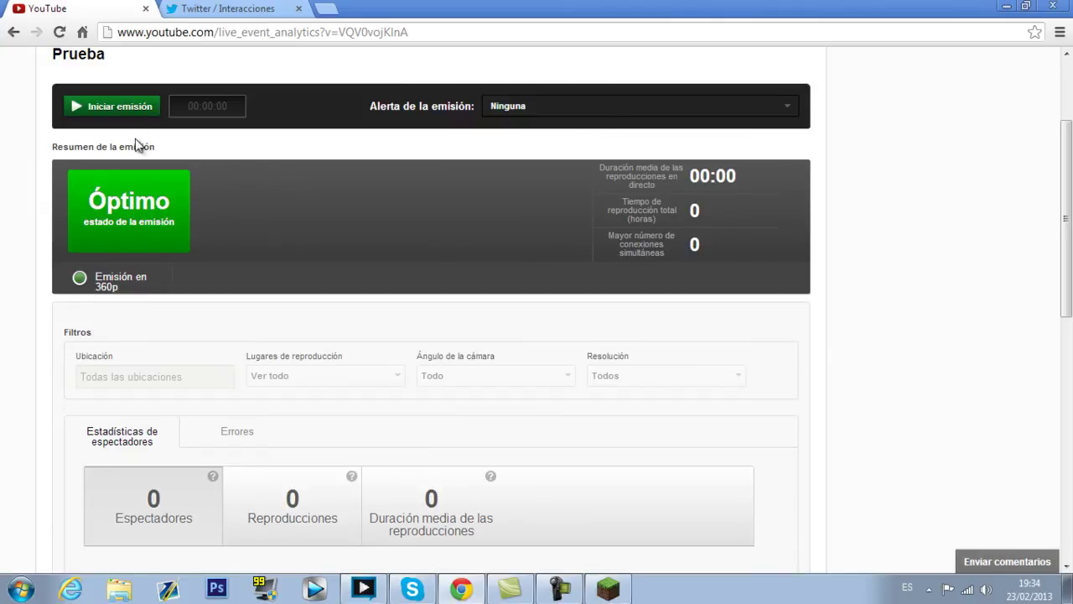
Step: Start the Prueba live broadcast with Iniciar emisión and confirm with Aceptar
left_click(130, 109)
left_click(532, 312)
scroll(543, 315, "down", 1)
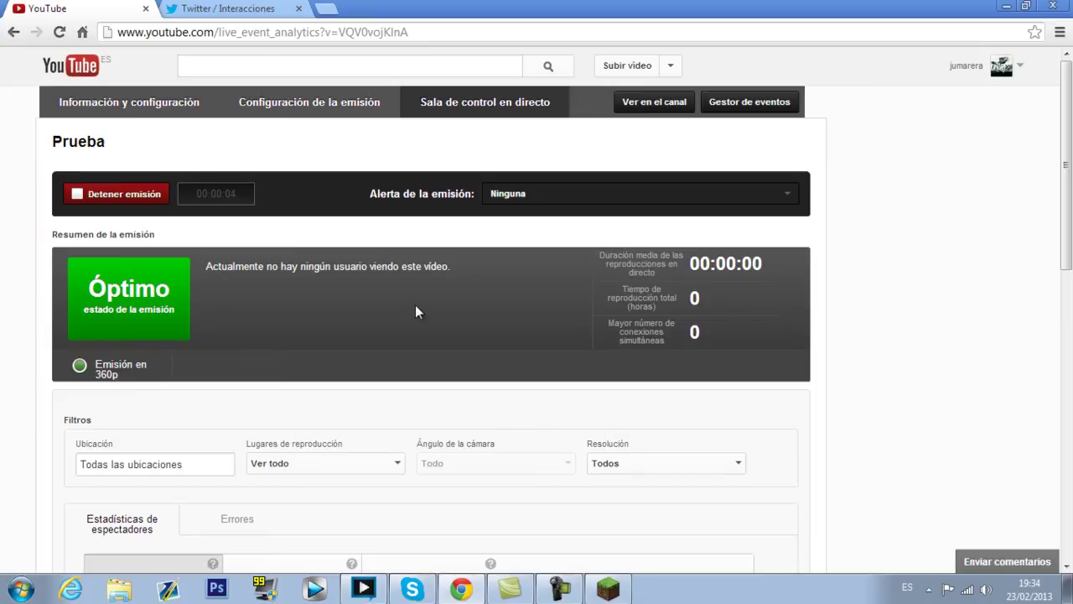
scroll(195, 369, "down", 2)
Step: Open the Prueba watch page in a new tab from the Vista pública player
scroll(181, 224, "up", 1)
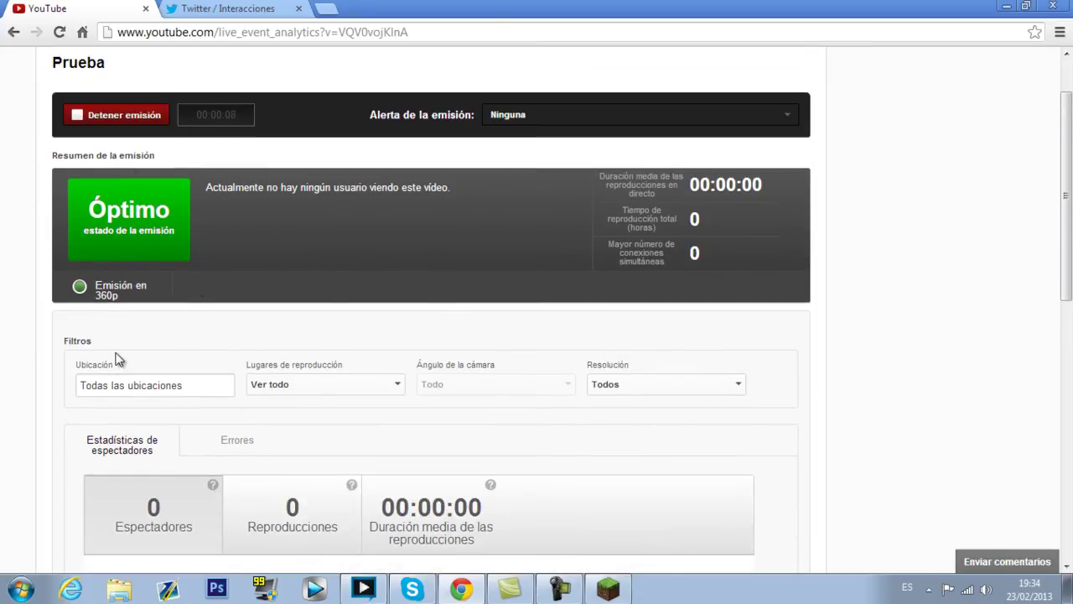
scroll(140, 247, "up", 1)
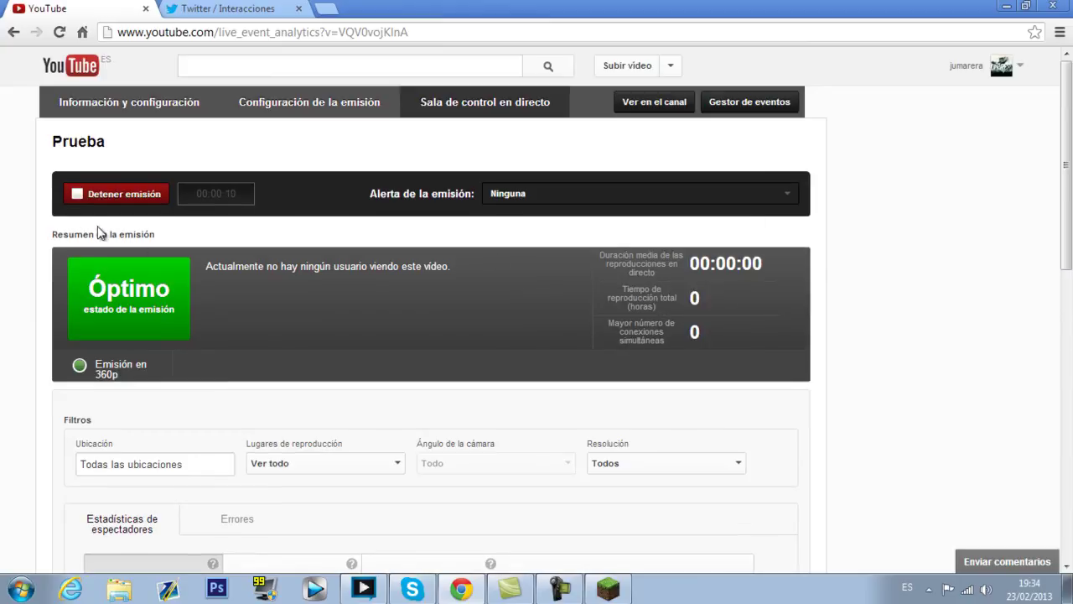
scroll(401, 279, "down", 2)
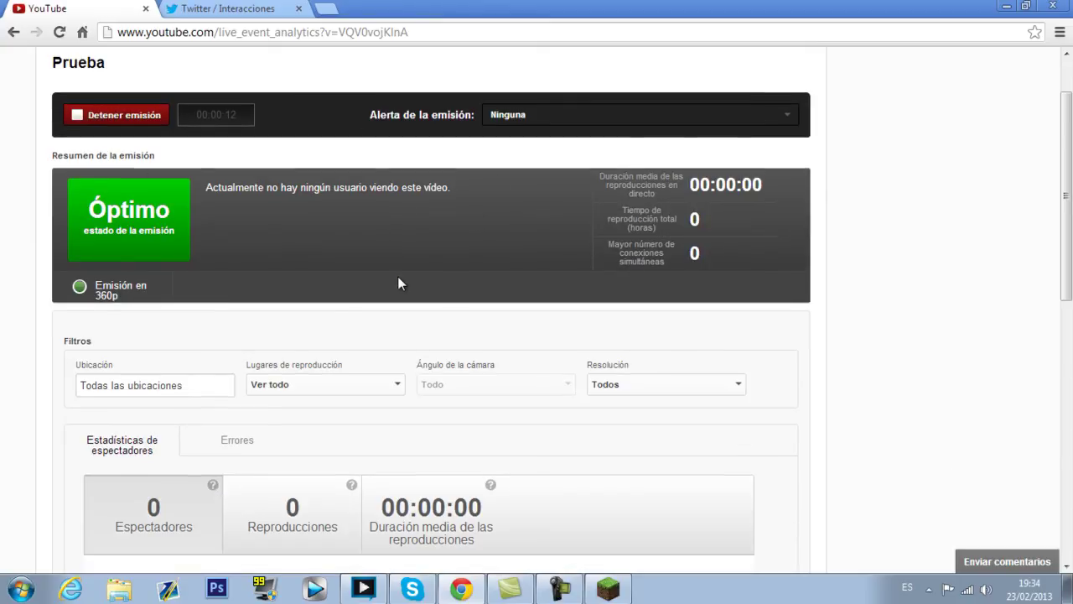
scroll(401, 286, "down", 1)
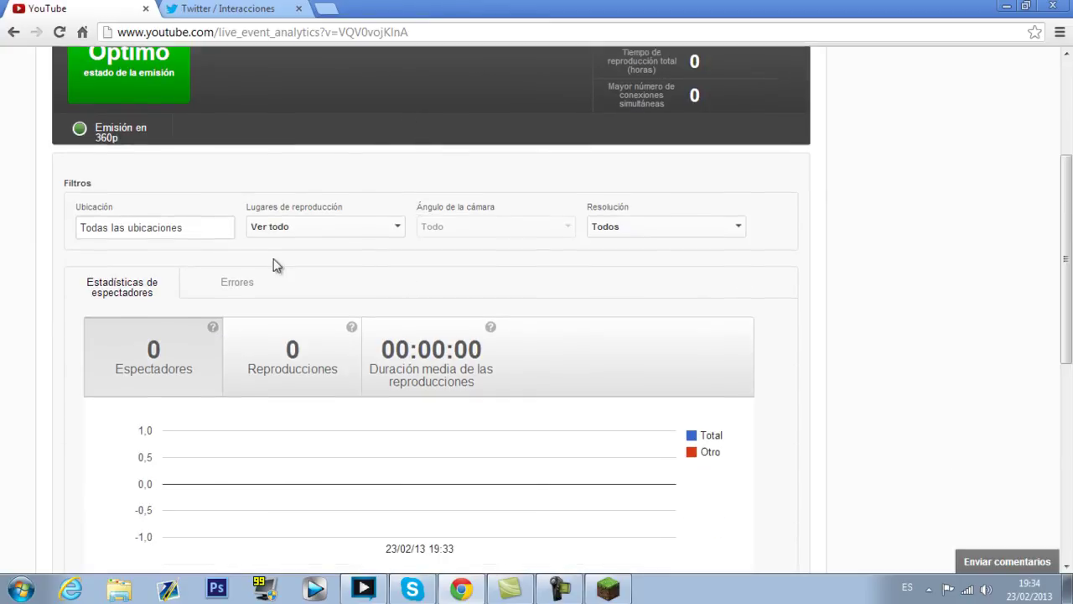
scroll(194, 285, "down", 5)
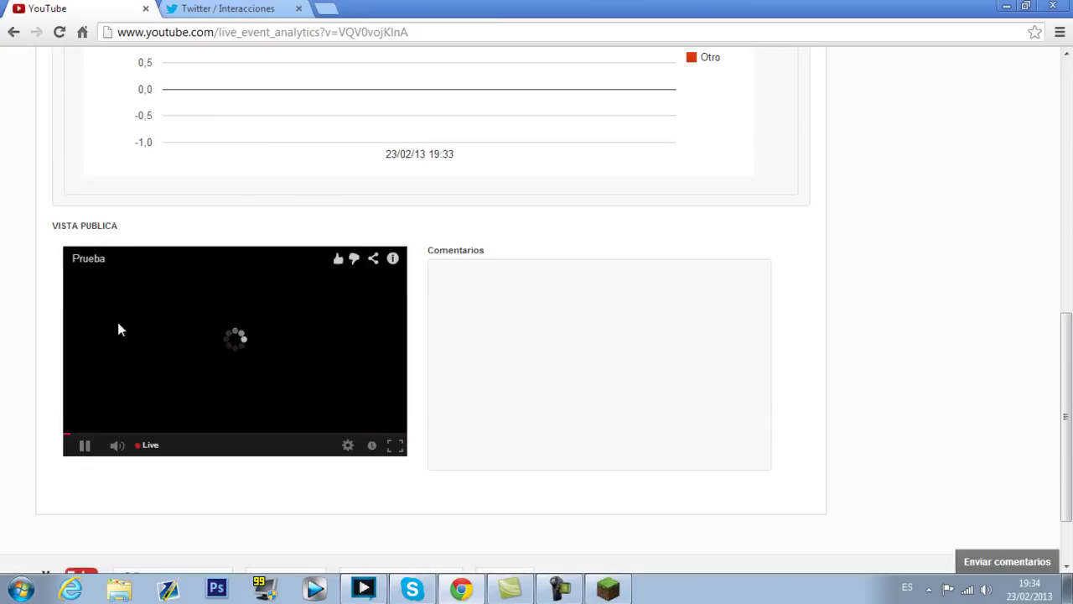
left_click(88, 259)
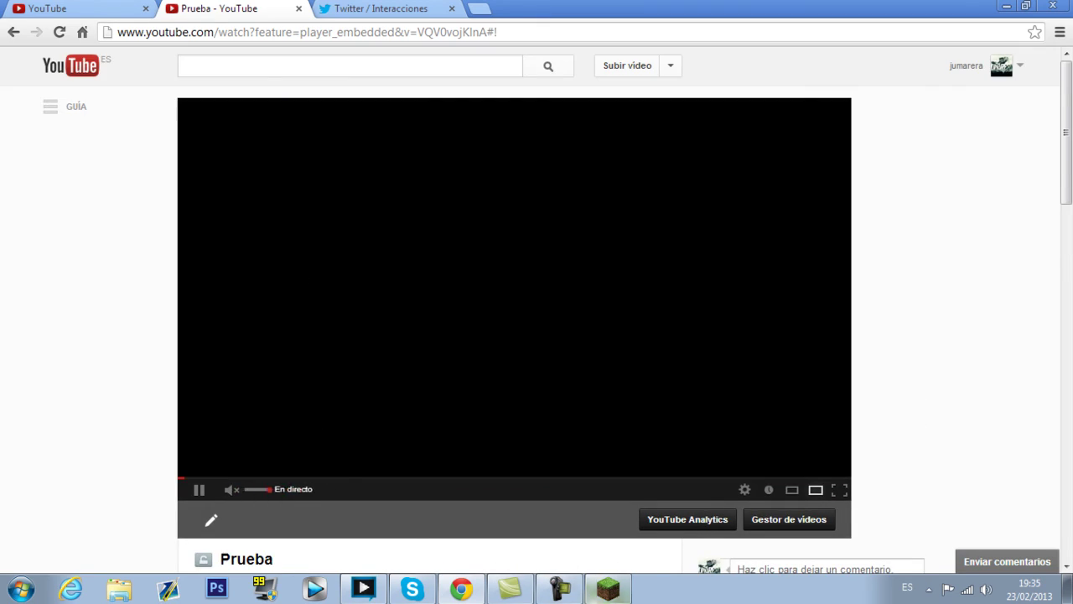
Step: Walk around the Minecraft meadow, turning left and right, then reopen the inventory
left_click(608, 590)
key("e")
key("w")
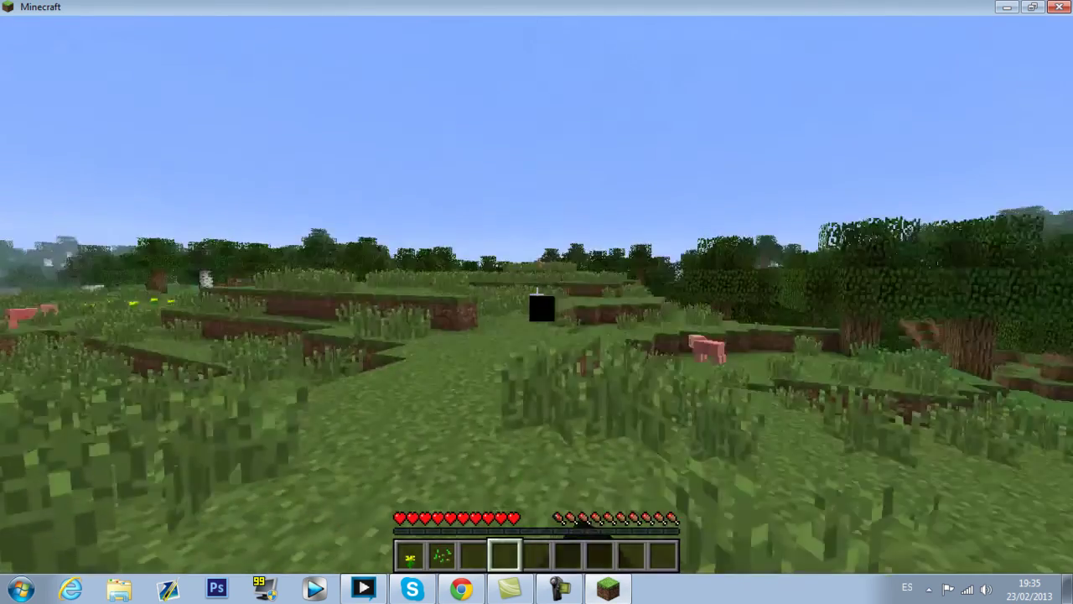
key("w")
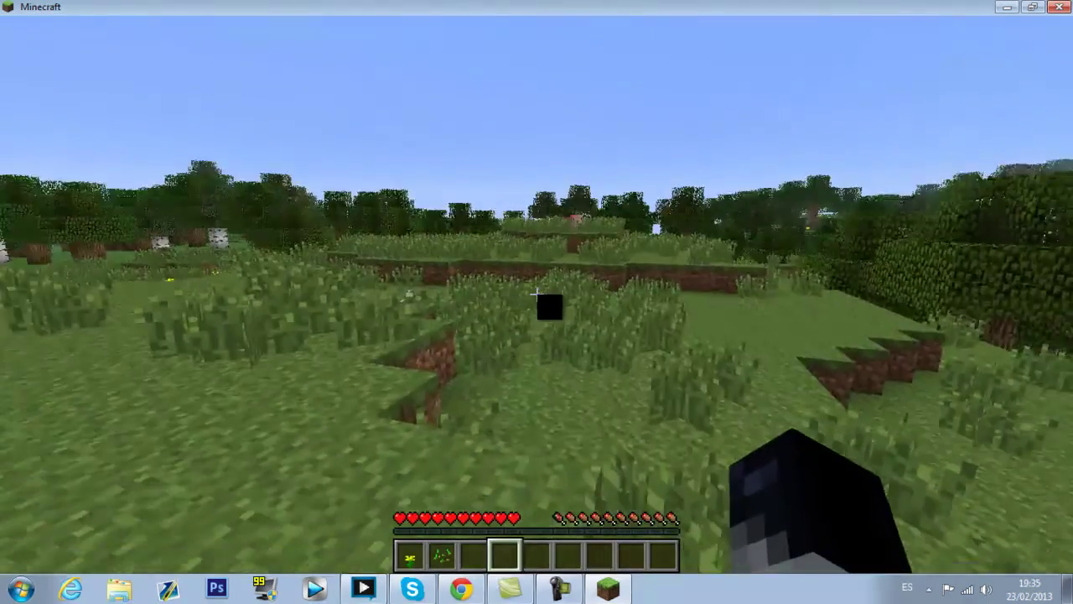
key("w")
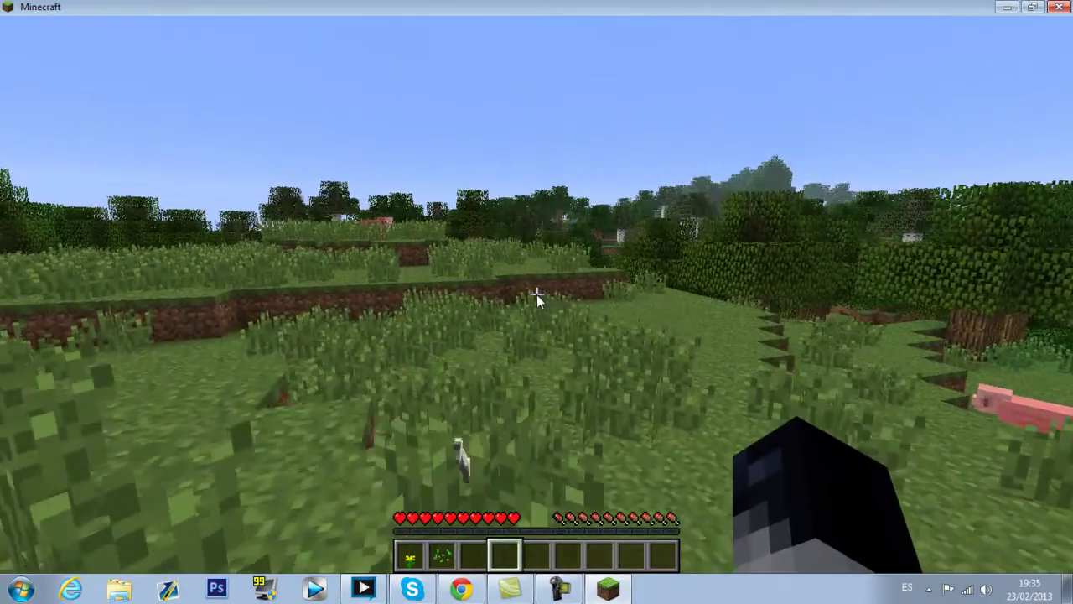
key("e")
Step: Check the gameplay on the YouTube live page, then quit Minecraft and show the desktop
left_click(460, 590)
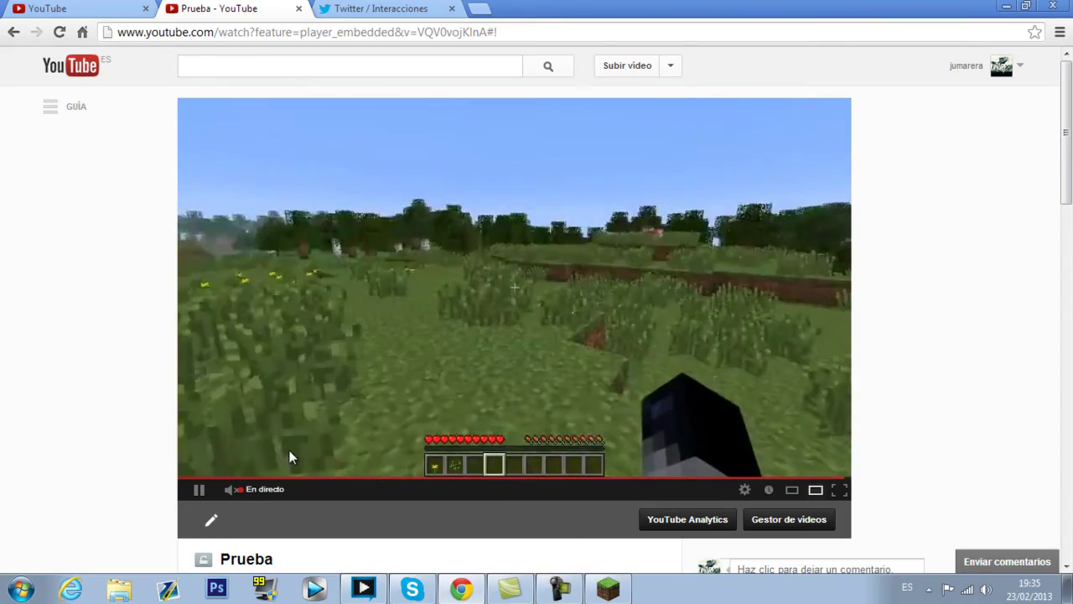
left_click(608, 589)
key("alt+F4")
key("super+d")
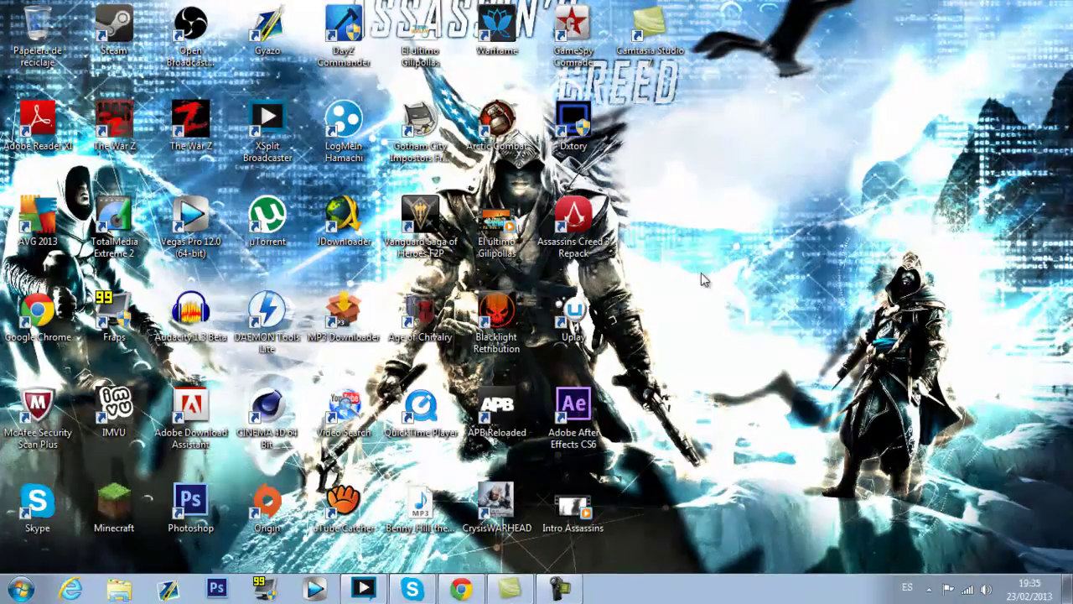
Step: Glance at XSplit and Chrome, minimize Chrome, and select the Dxtory desktop shortcut
left_click(445, 144)
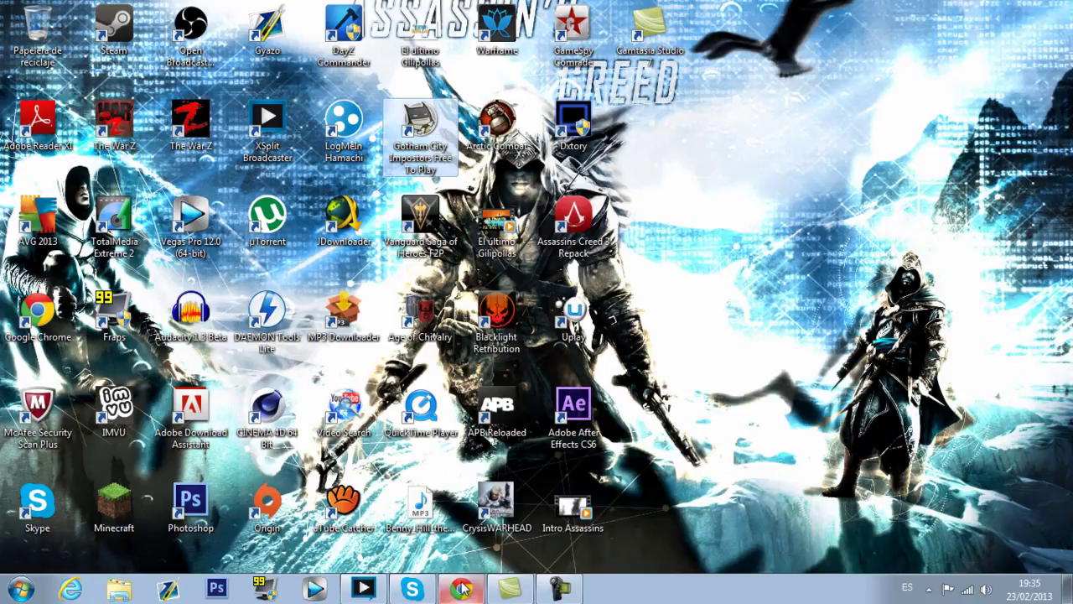
left_click(364, 589)
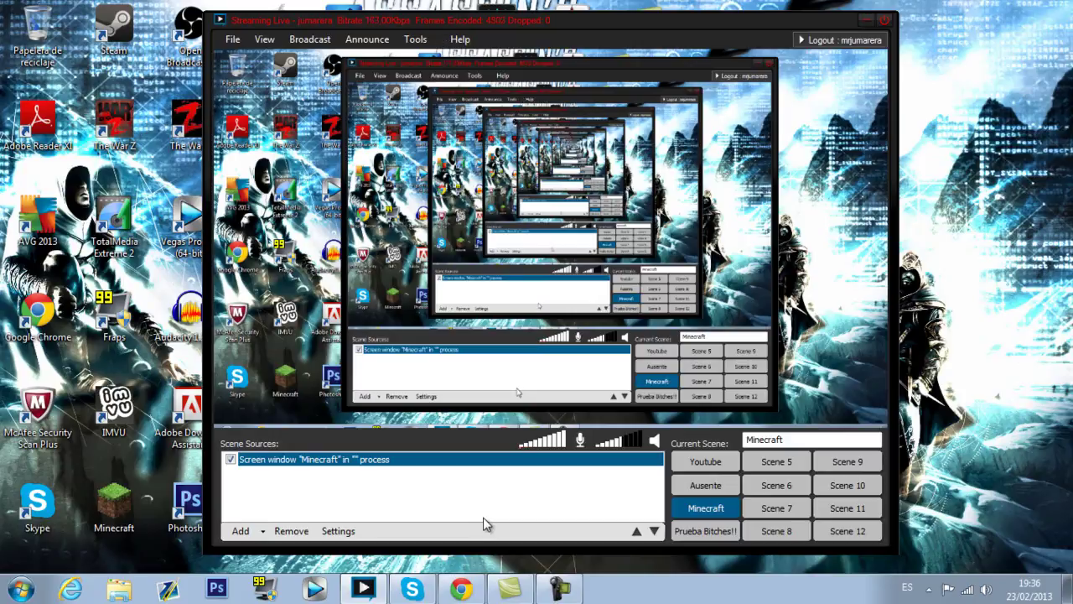
left_click(464, 587)
left_click(468, 585)
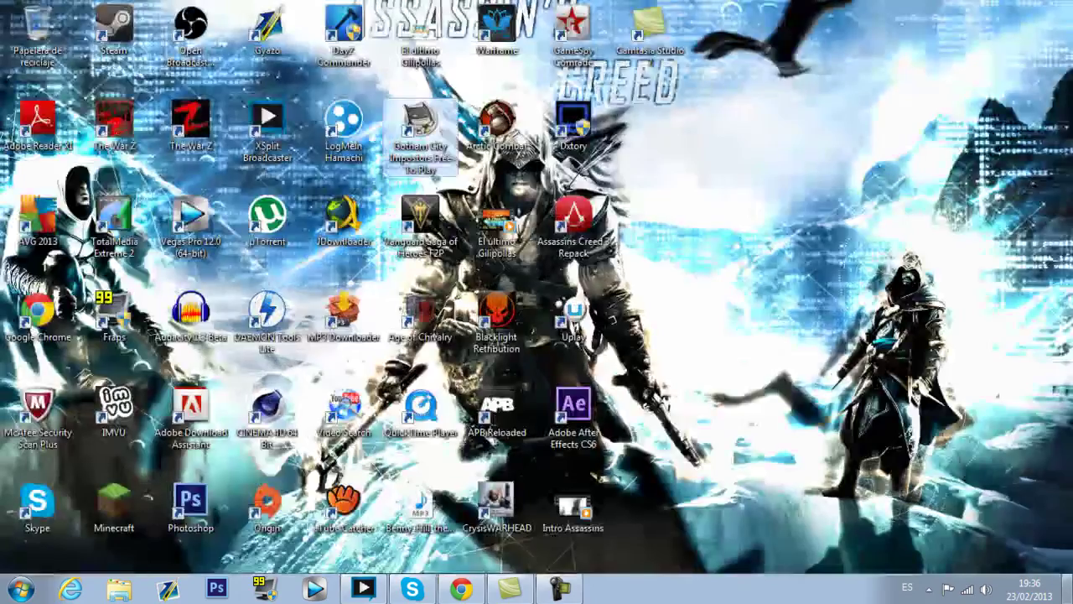
left_click(601, 132)
Step: Launch Dxtory and review its YUV420 codec format and 1360 scaling width
double_click(601, 133)
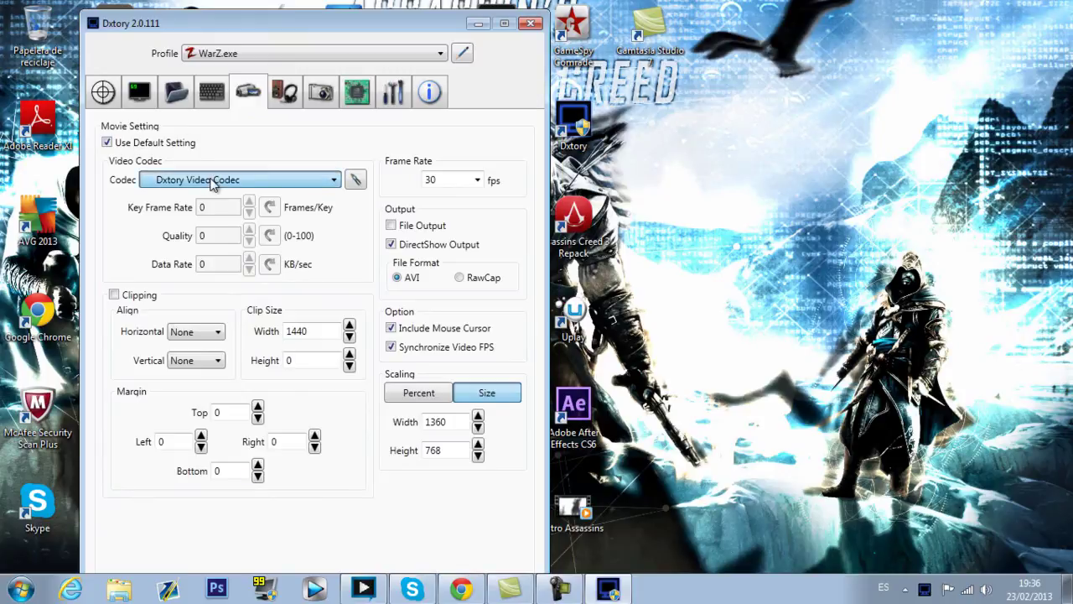
left_click(357, 181)
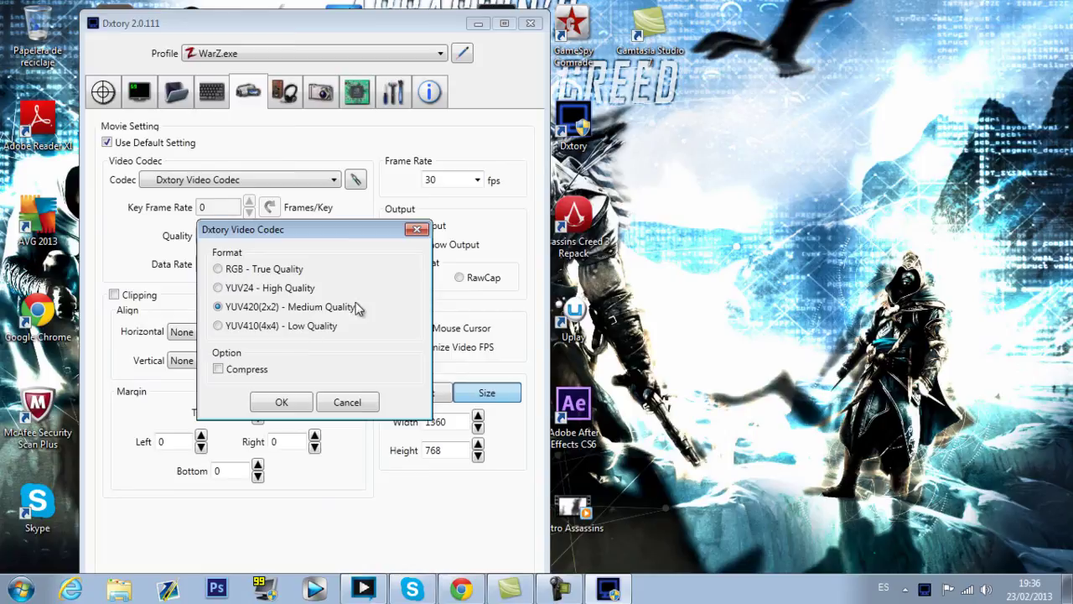
left_click(281, 402)
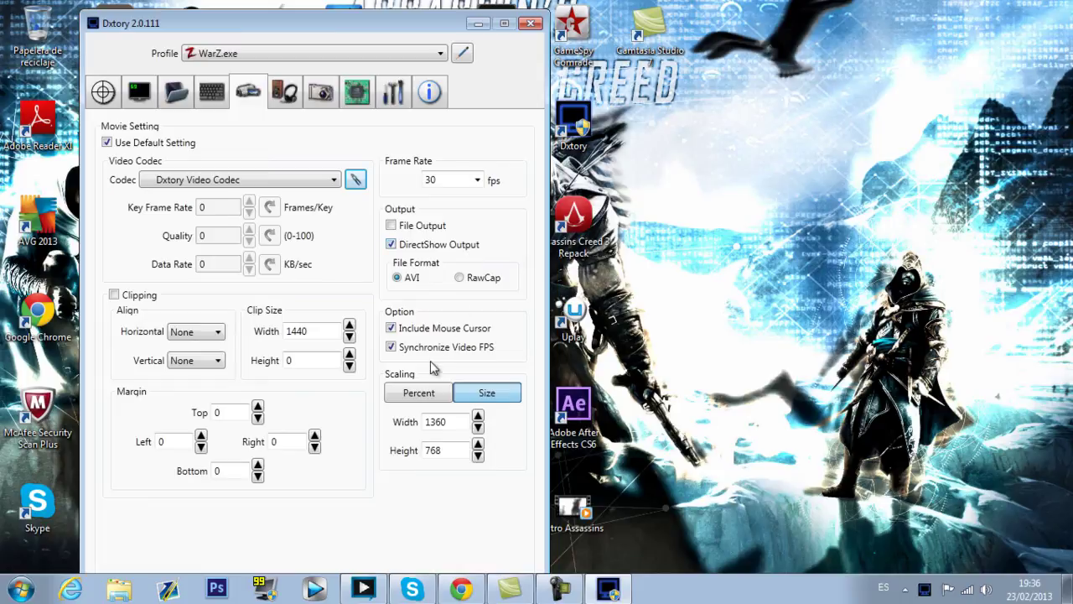
left_click(451, 422)
Step: Review the folder, overlay and F12/F11 capture hotkey pages, then minimize Dxtory
left_click(224, 95)
left_click(258, 94)
left_click(162, 94)
left_click(143, 94)
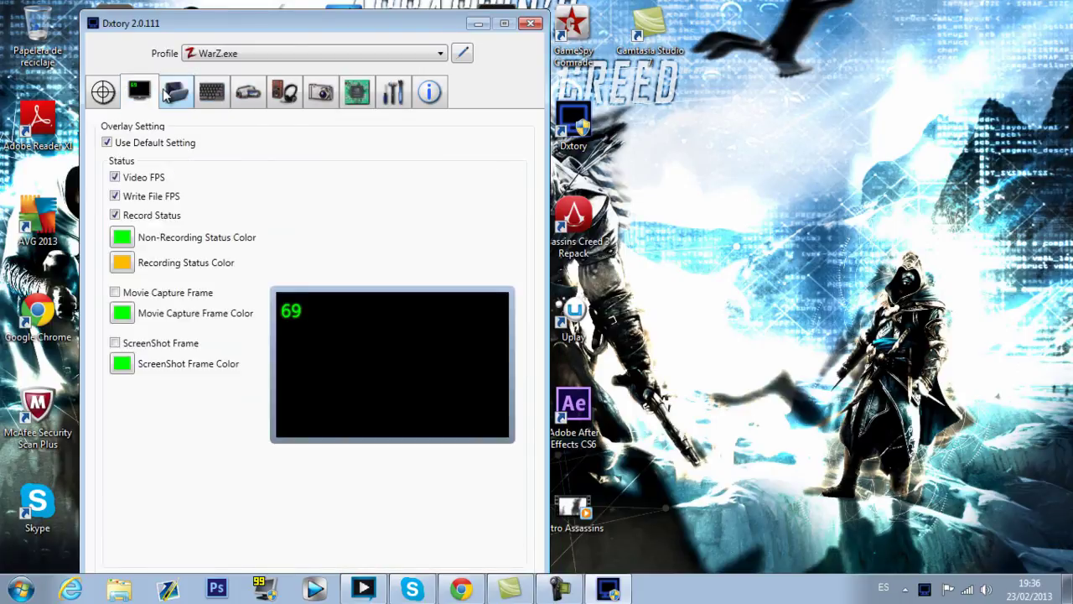
left_click(209, 94)
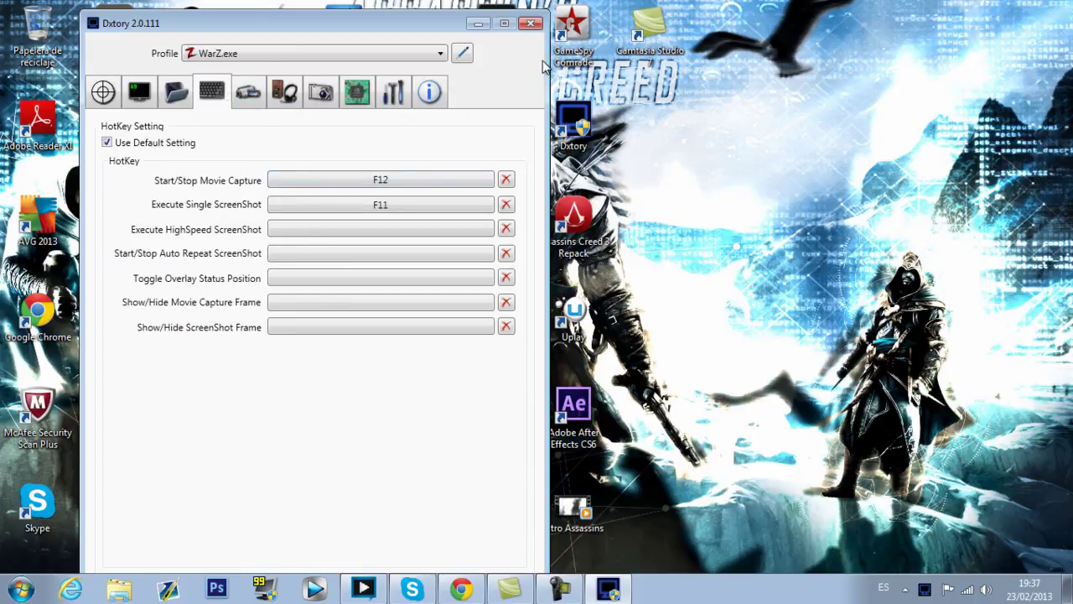
left_click(480, 25)
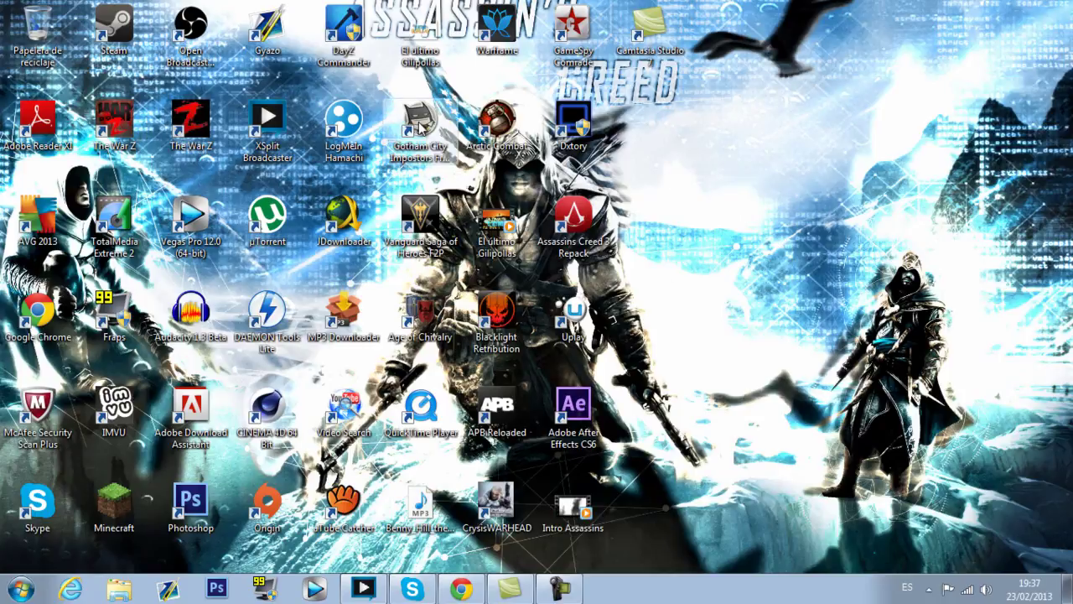
Step: Launch Gotham City Impostors, switch XSplit to Minecraft and back to Youtube, then hide XSplit
double_click(419, 124)
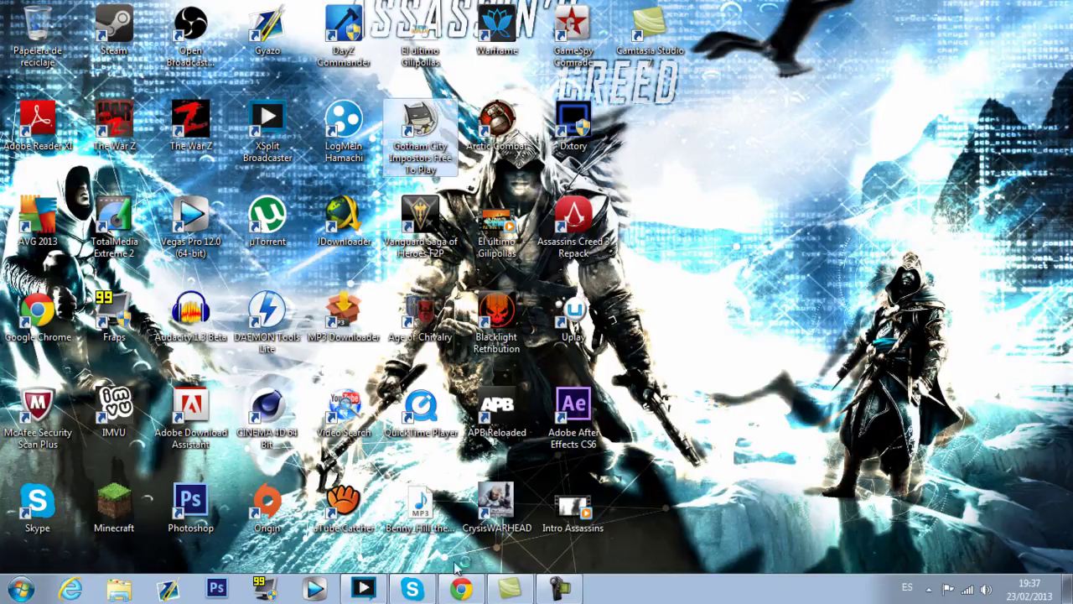
left_click(378, 590)
left_click(709, 463)
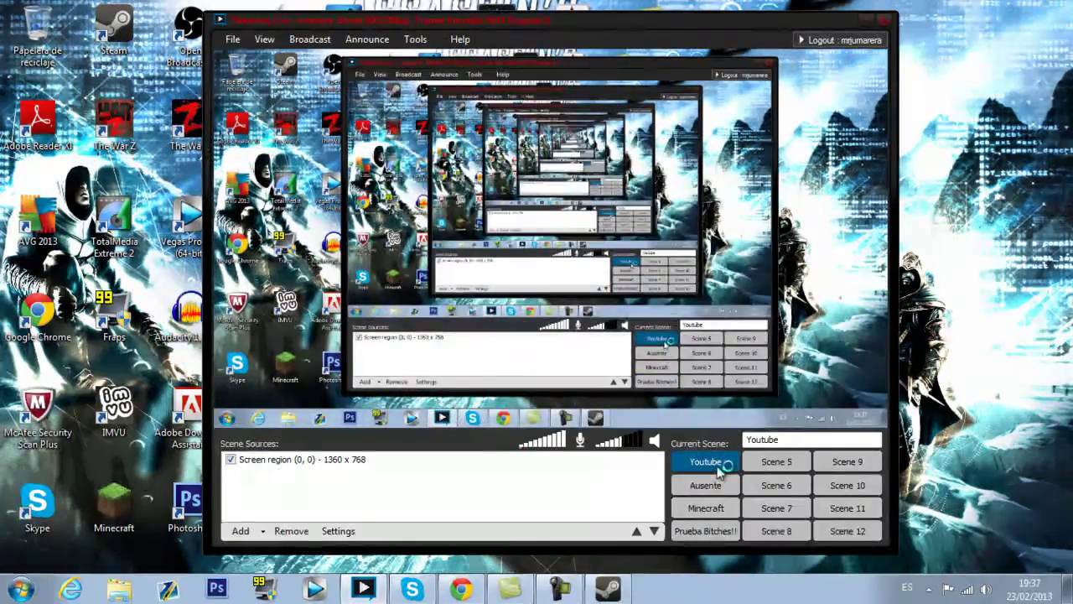
left_click(709, 508)
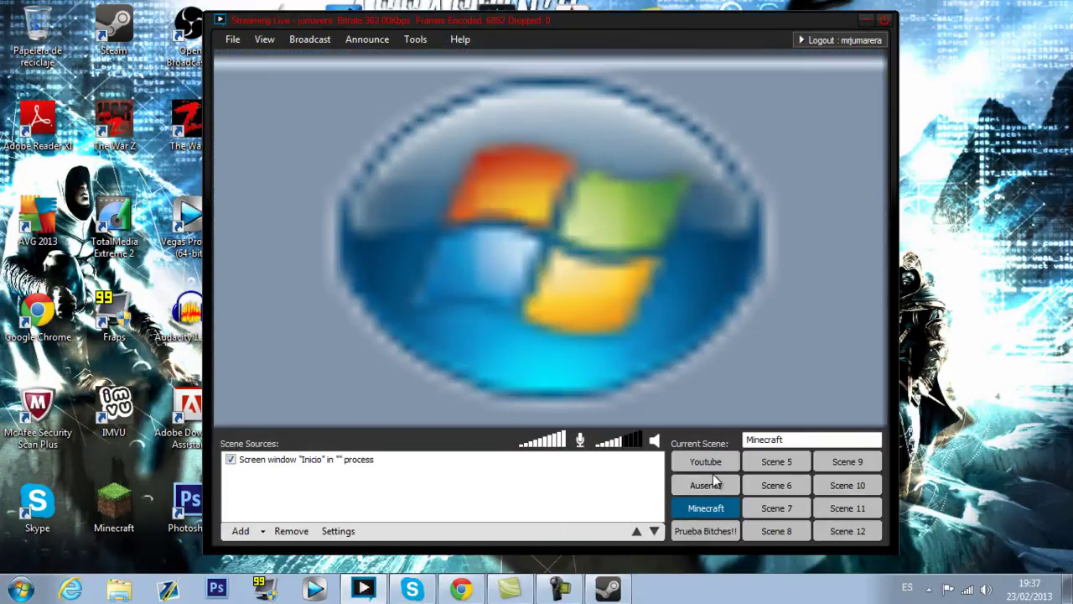
left_click(709, 462)
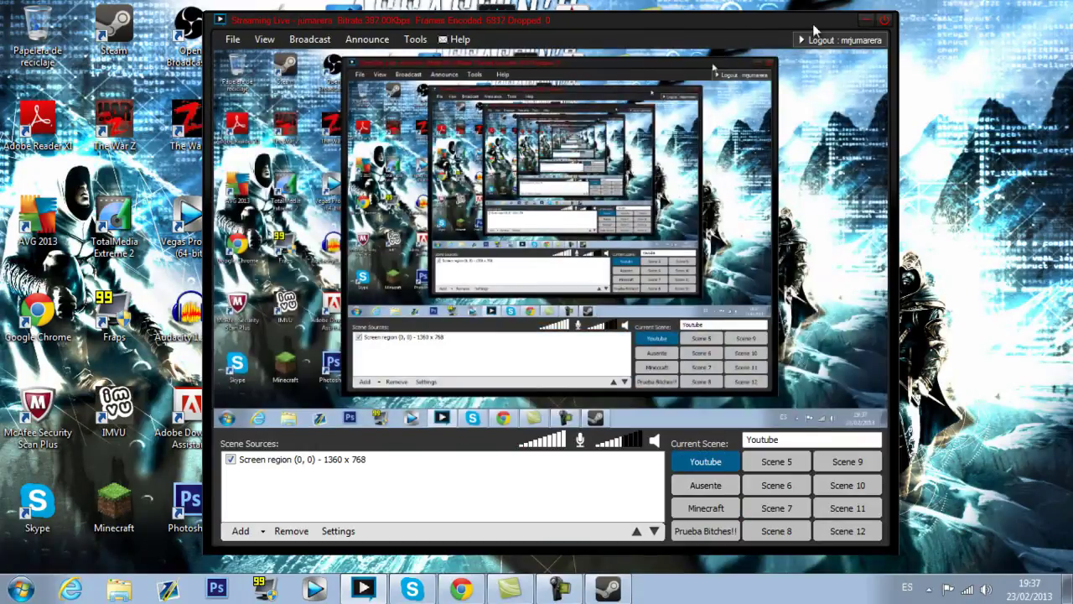
left_click(867, 19)
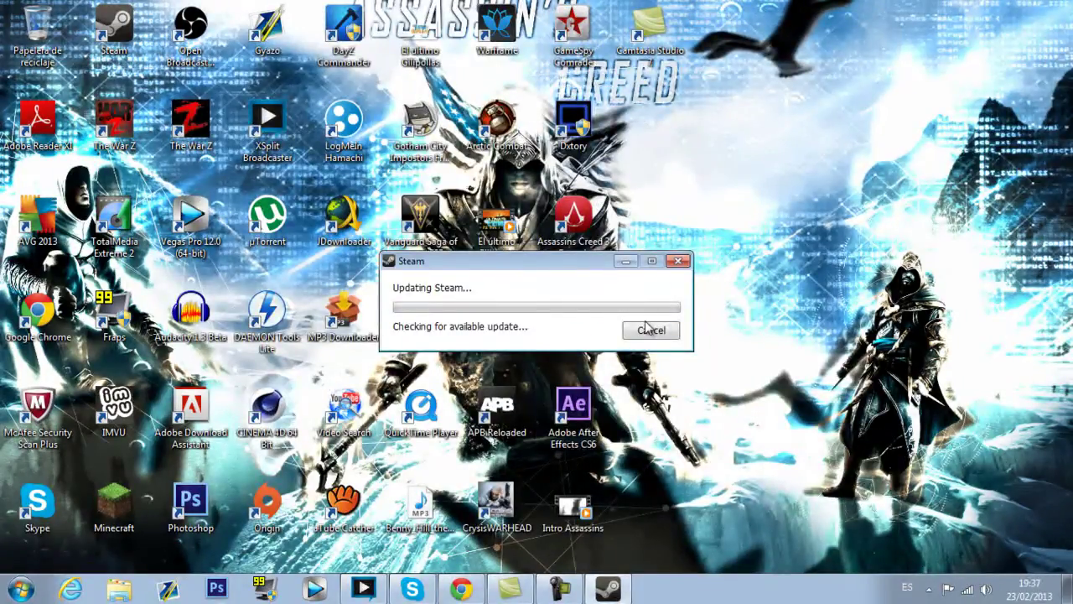
Step: Check the broadcast on the YouTube live page, then return to the Steam update window
left_click(461, 589)
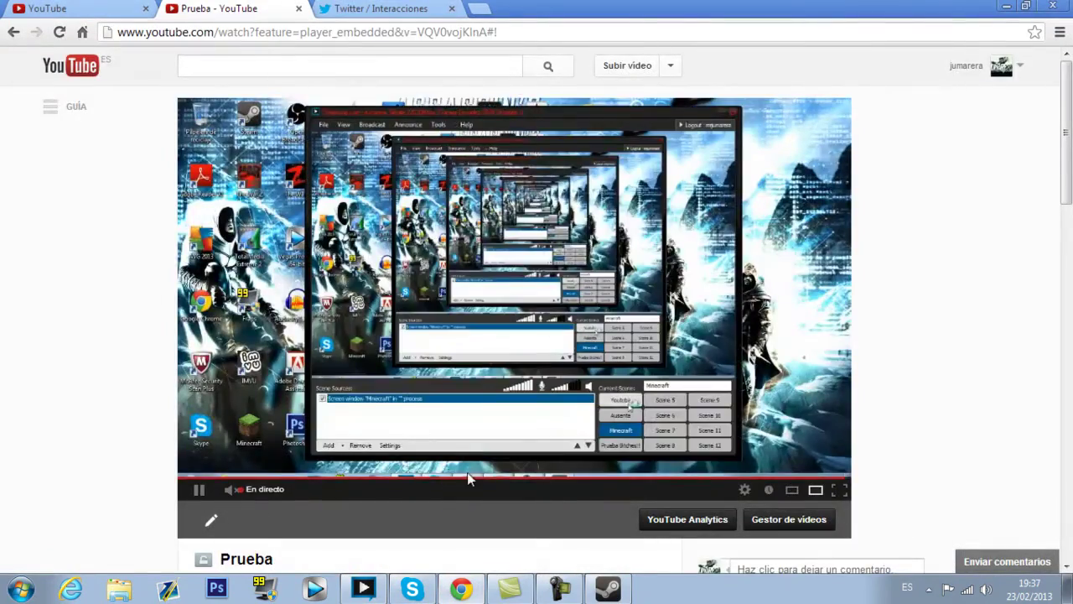
scroll(582, 489, "down", 5)
scroll(583, 484, "up", 5)
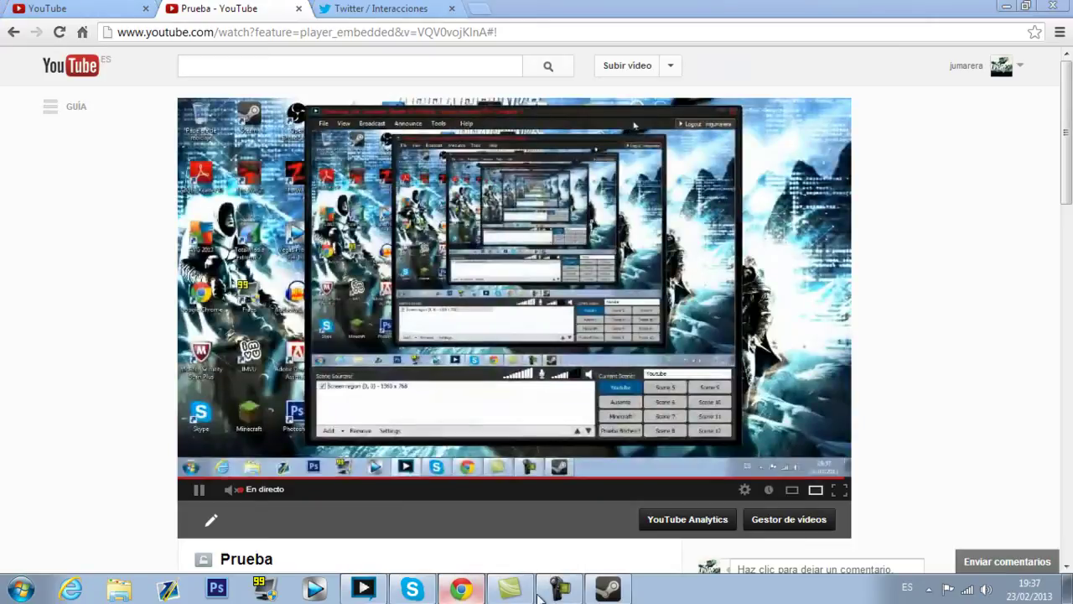
left_click(612, 591)
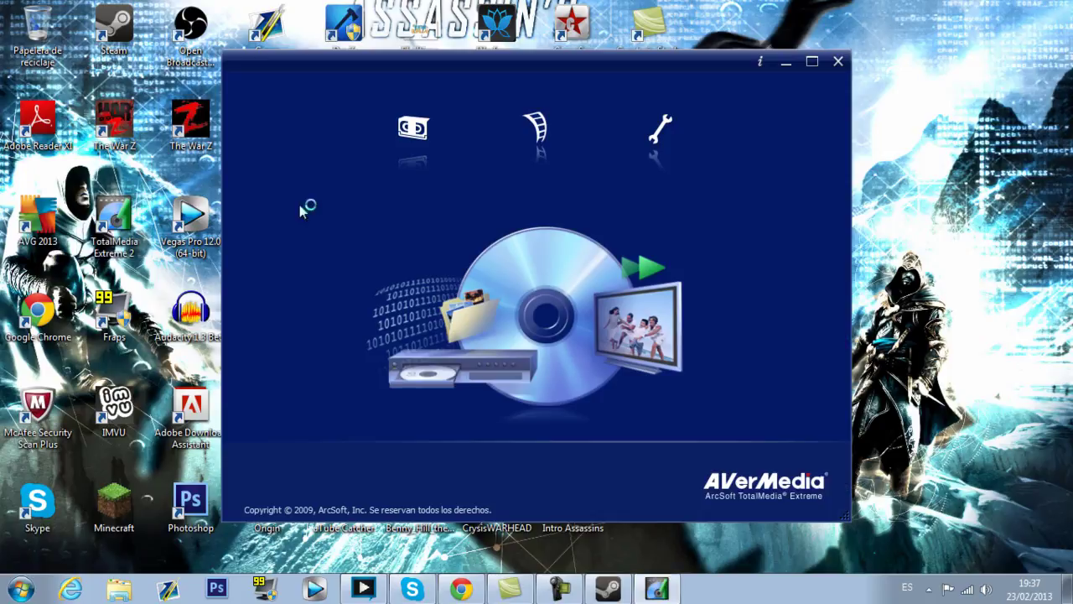
Step: Open the Grabar vídeo Capture Module in TotalMedia Extreme and close the launcher window
left_click(420, 139)
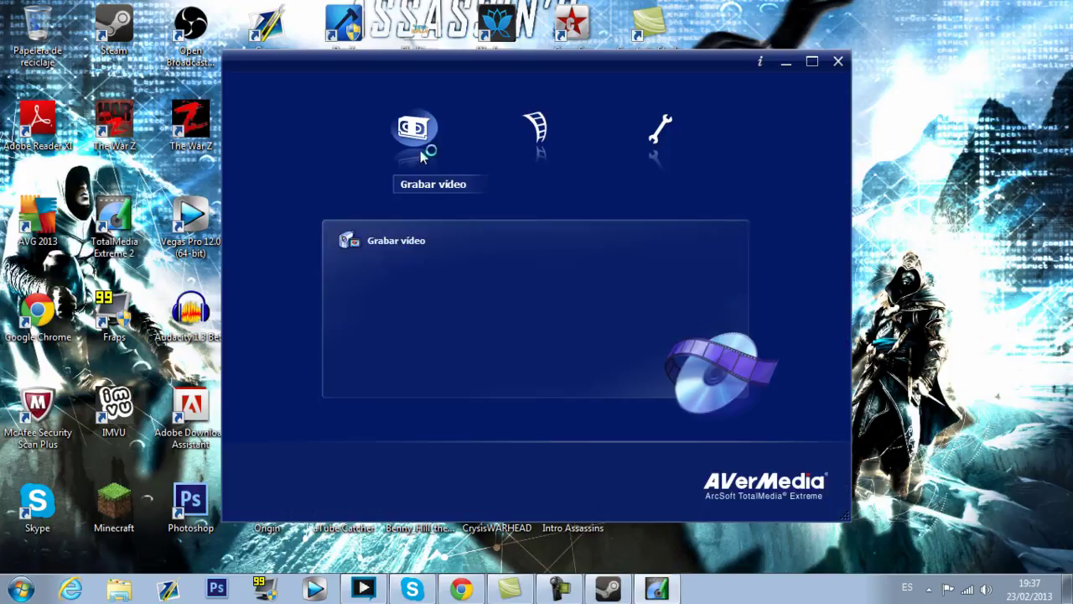
left_click(418, 242)
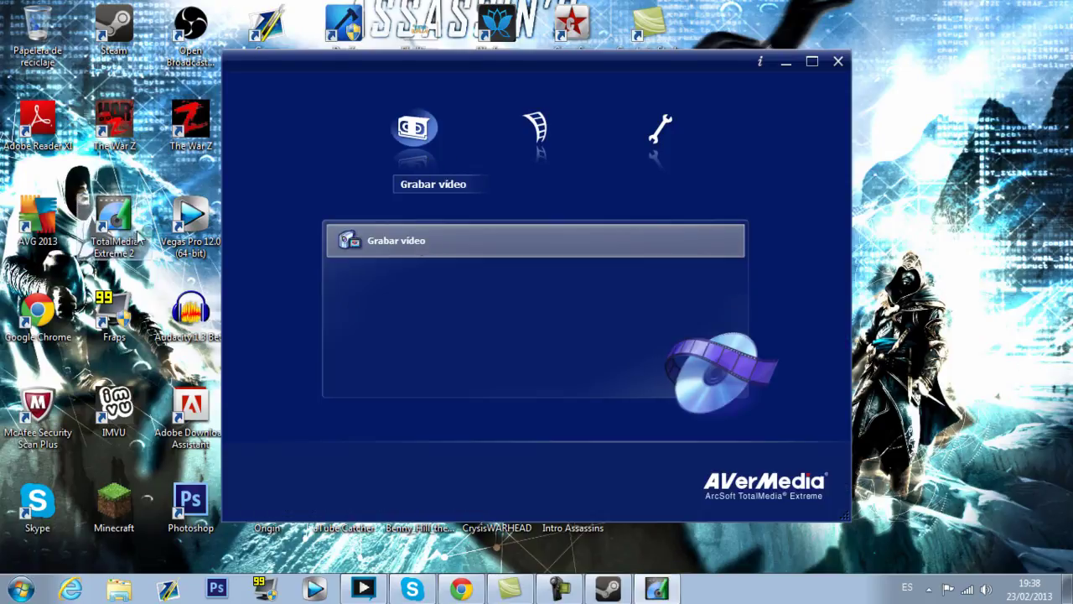
left_click(411, 240)
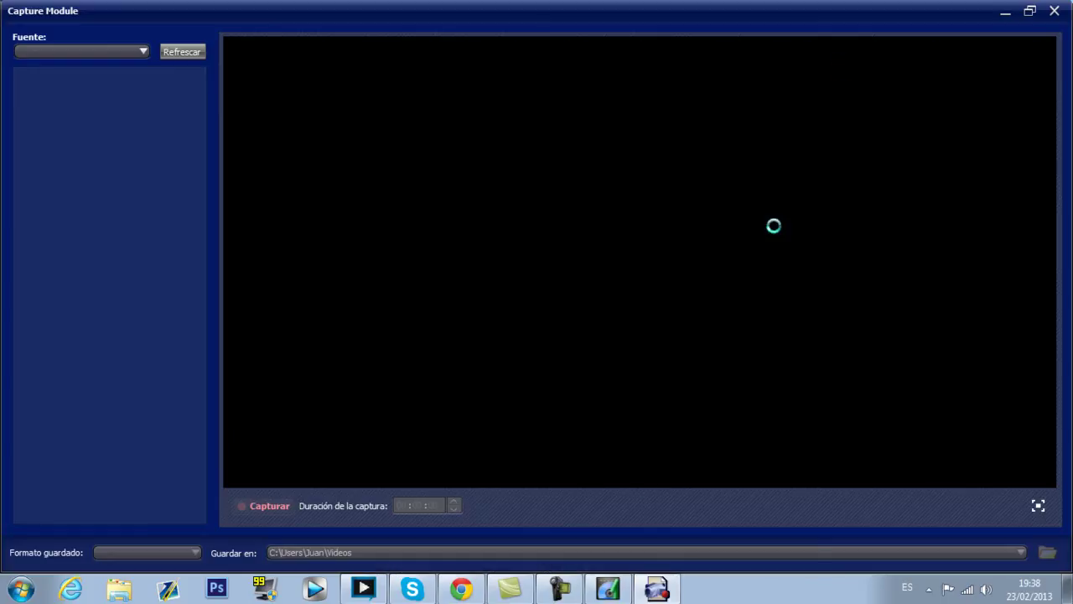
left_click(613, 593)
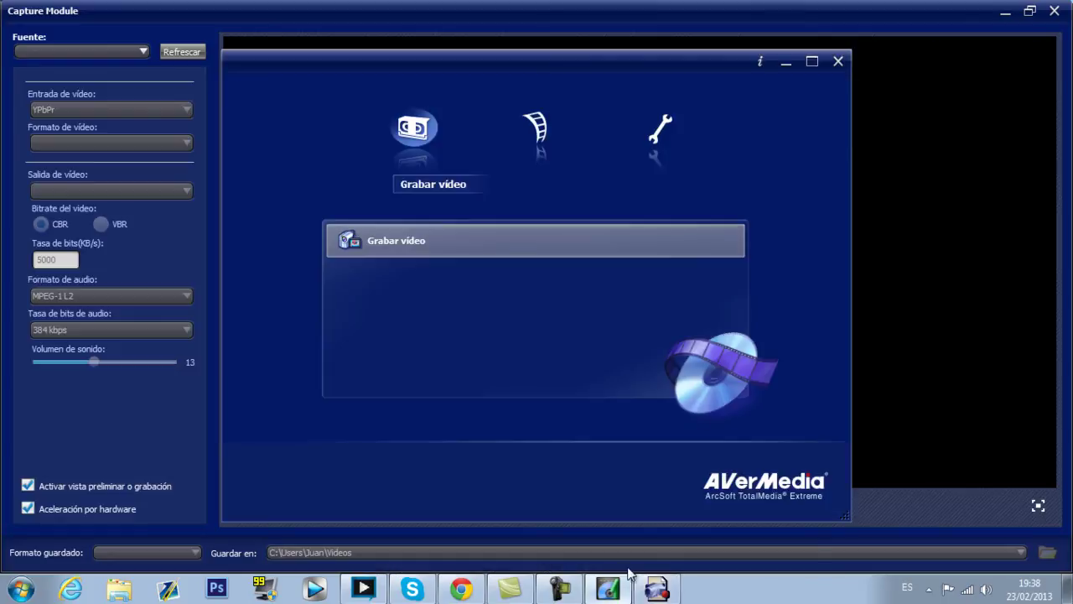
left_click(831, 56)
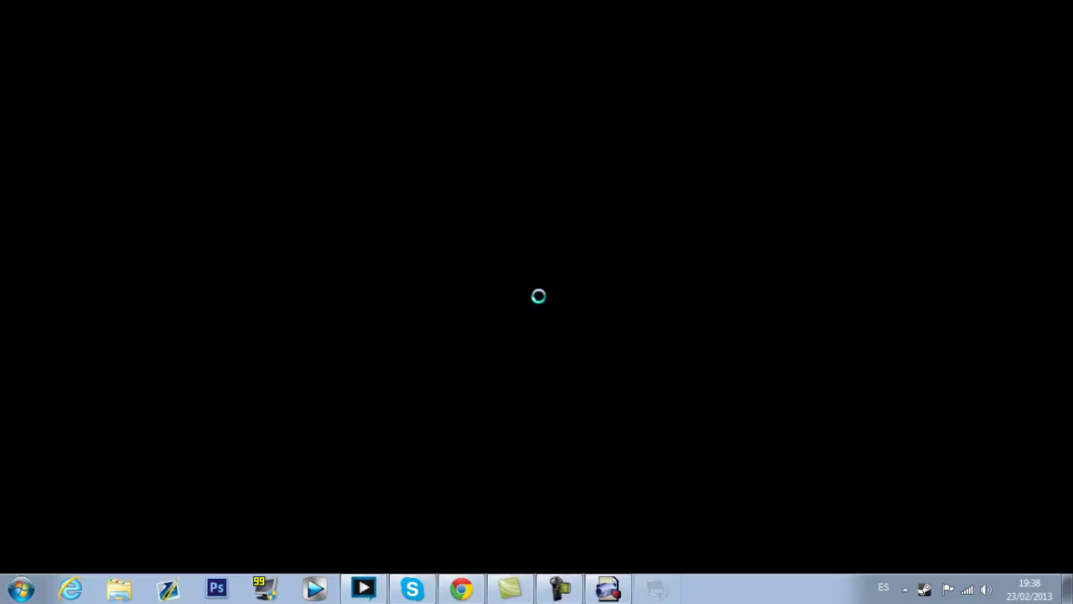
Step: Let the game load to its Free to Play main menu, opening the Start menu once meanwhile
key("super")
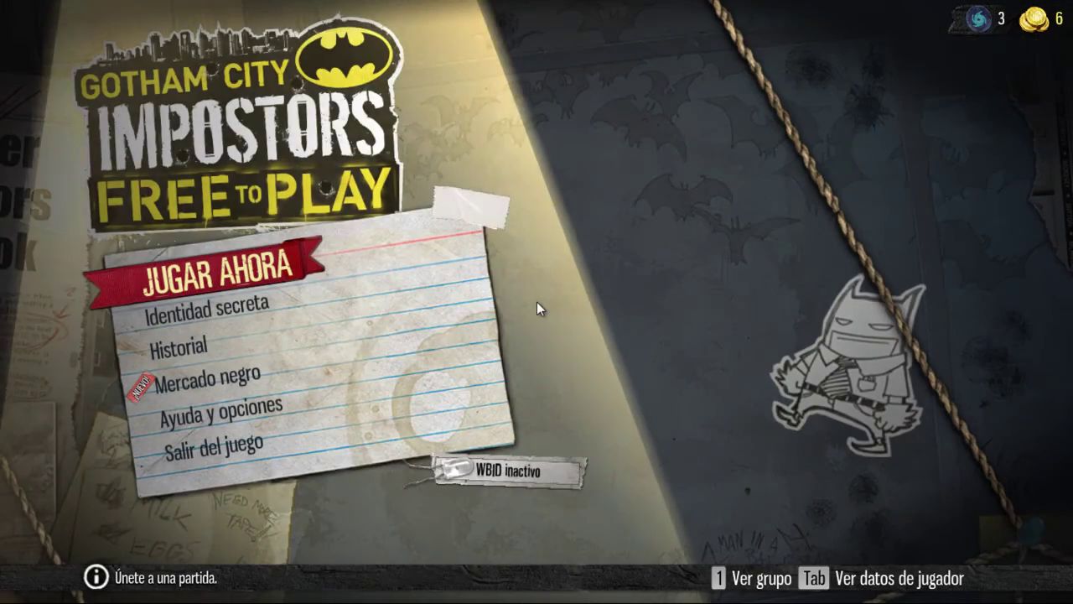
Step: Choose JUGAR AHORA to search for a match and decline leaving matchmaking
key("Return")
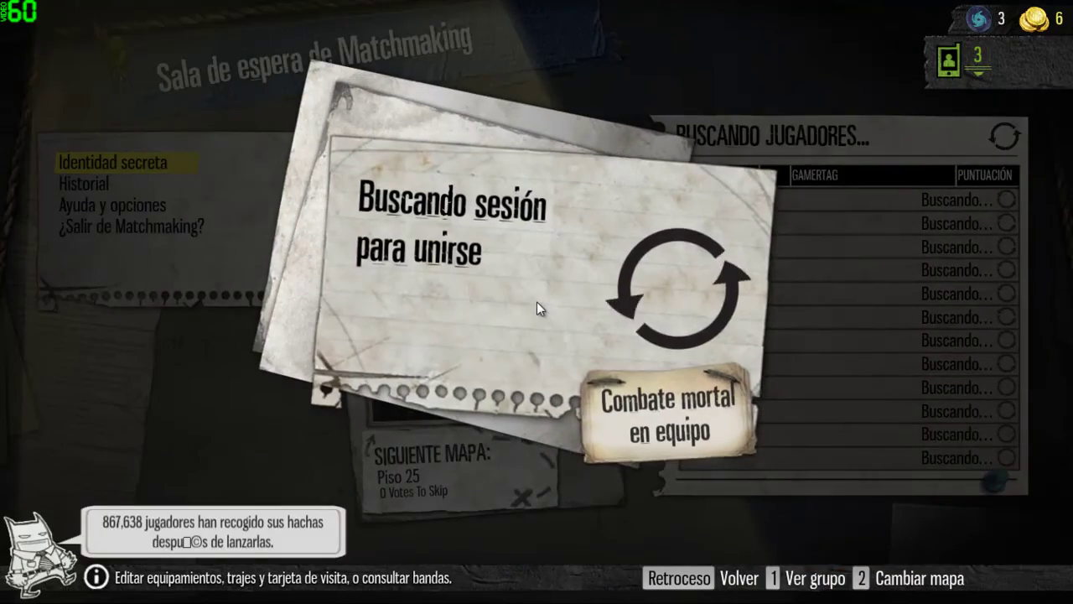
key("BackSpace")
key("BackSpace")
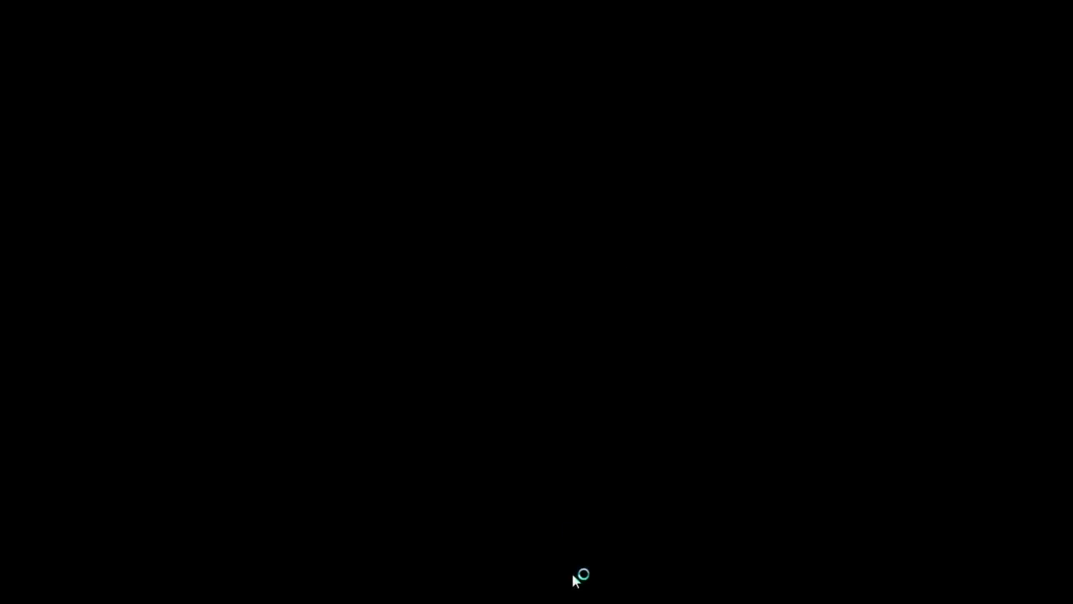
Step: Leave the game via Task Manager and add a Dxtory Video 1 source in XSplit
key("ctrl+shift+Escape")
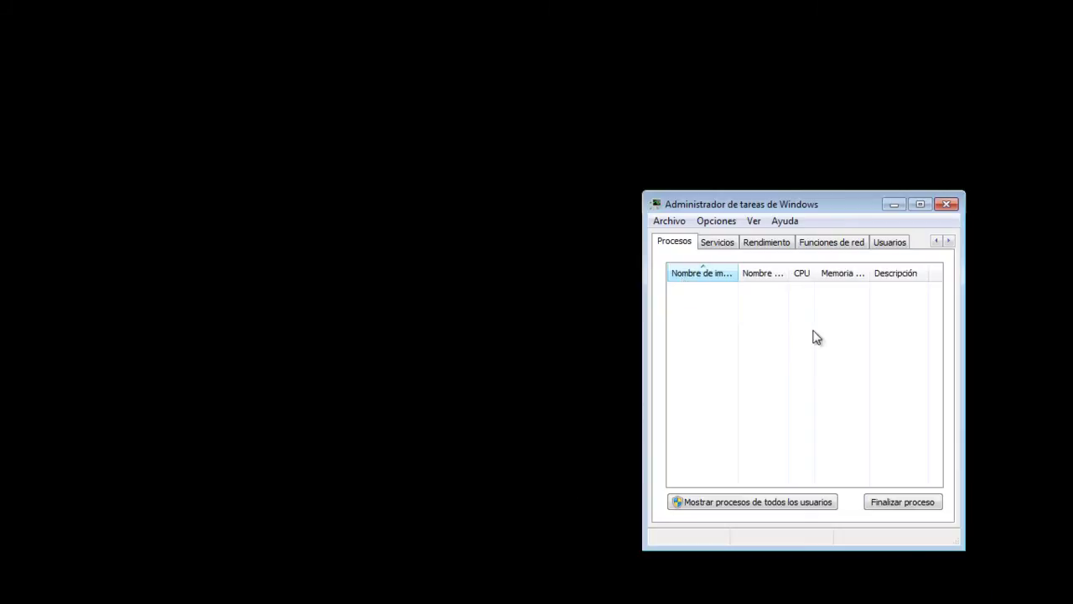
left_click(894, 205)
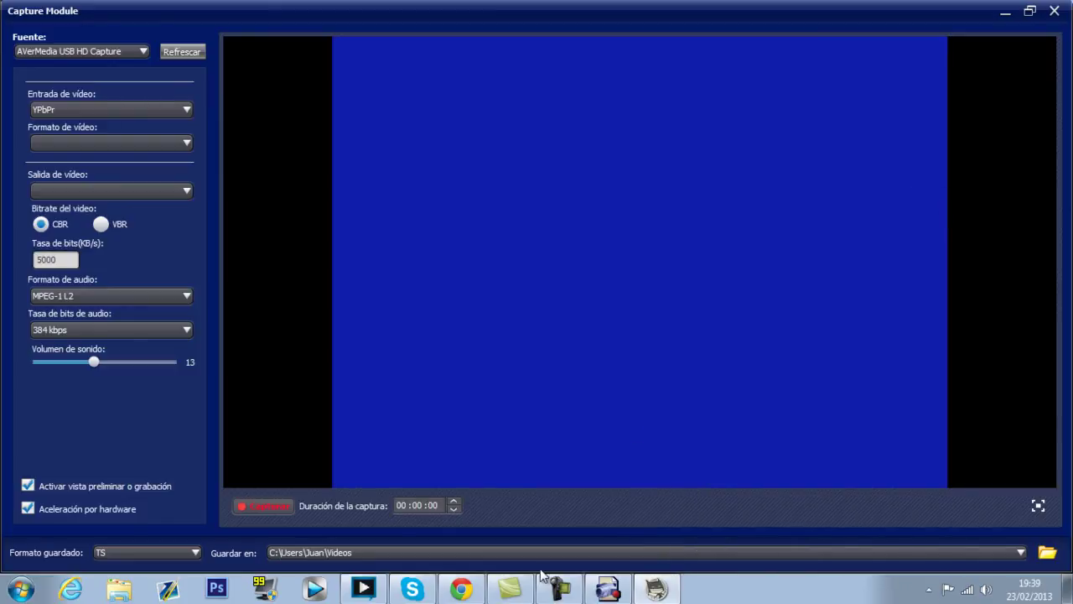
left_click(363, 589)
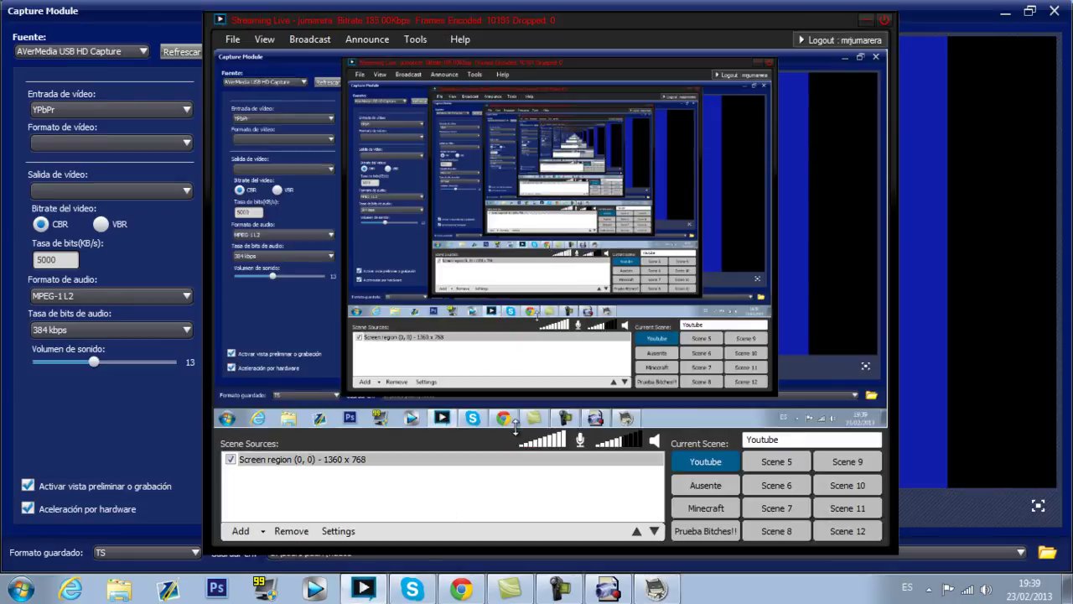
left_click(243, 531)
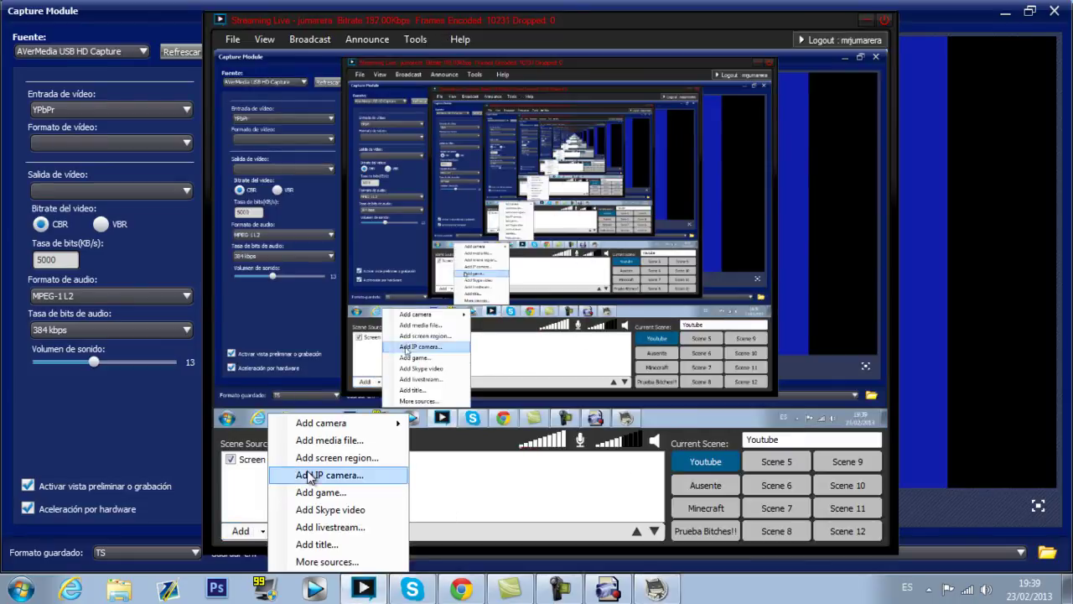
left_click(244, 482)
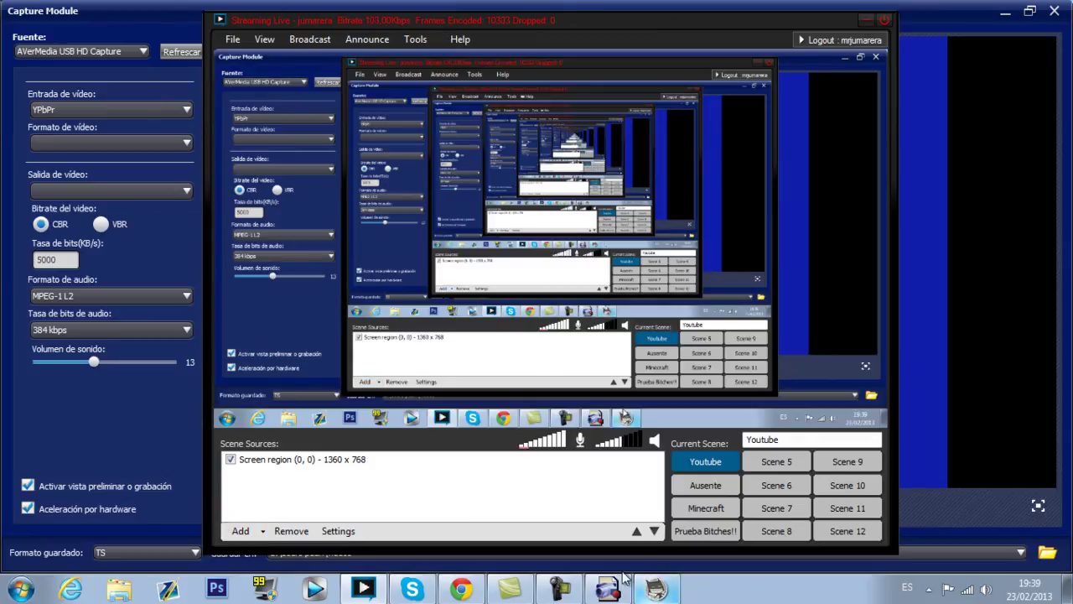
left_click(248, 534)
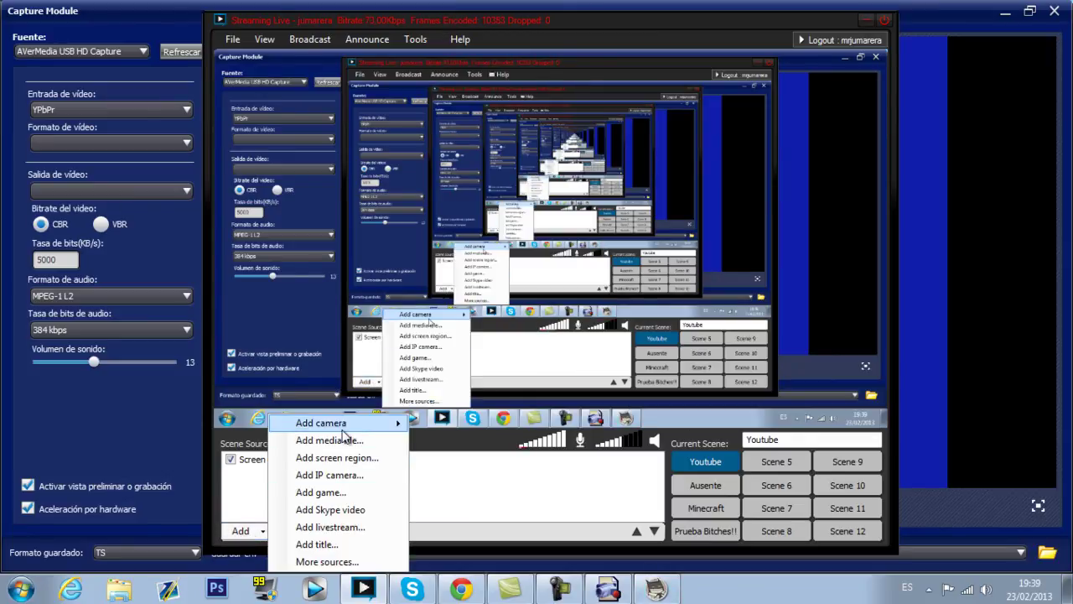
mouse_move(346, 422)
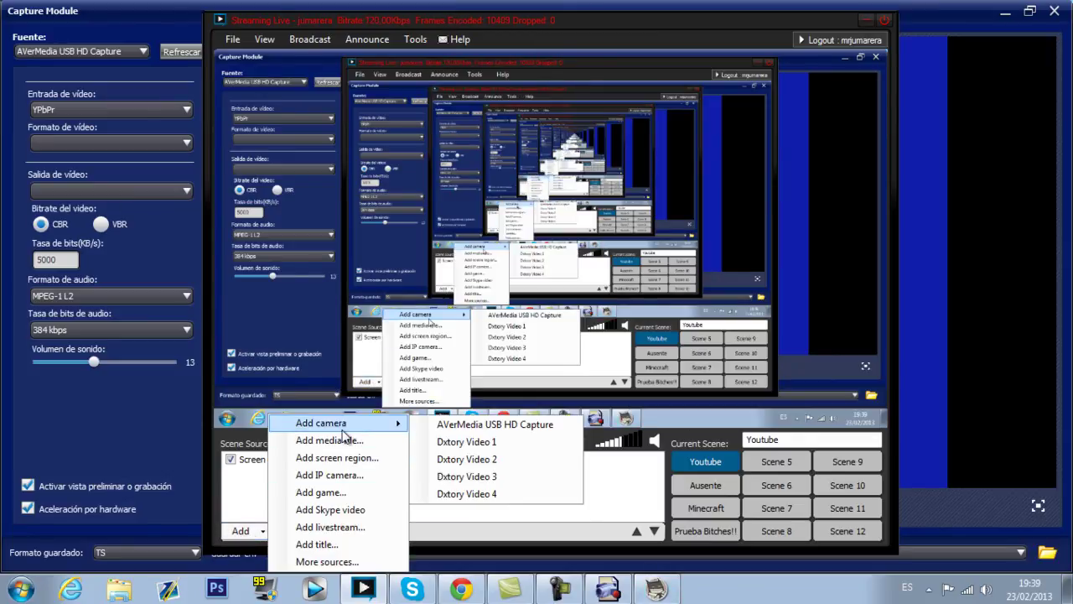
left_click(455, 443)
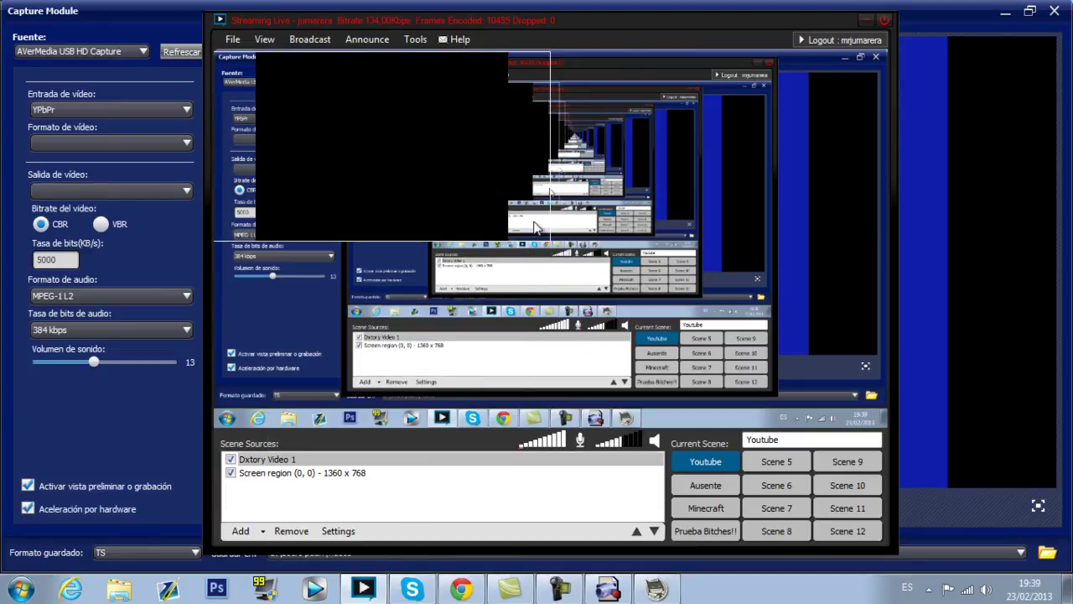
Step: Enlarge the Dxtory Video 1 source, enable Keep aspect ratio, and return to the game
left_click_drag(550, 226, 887, 239)
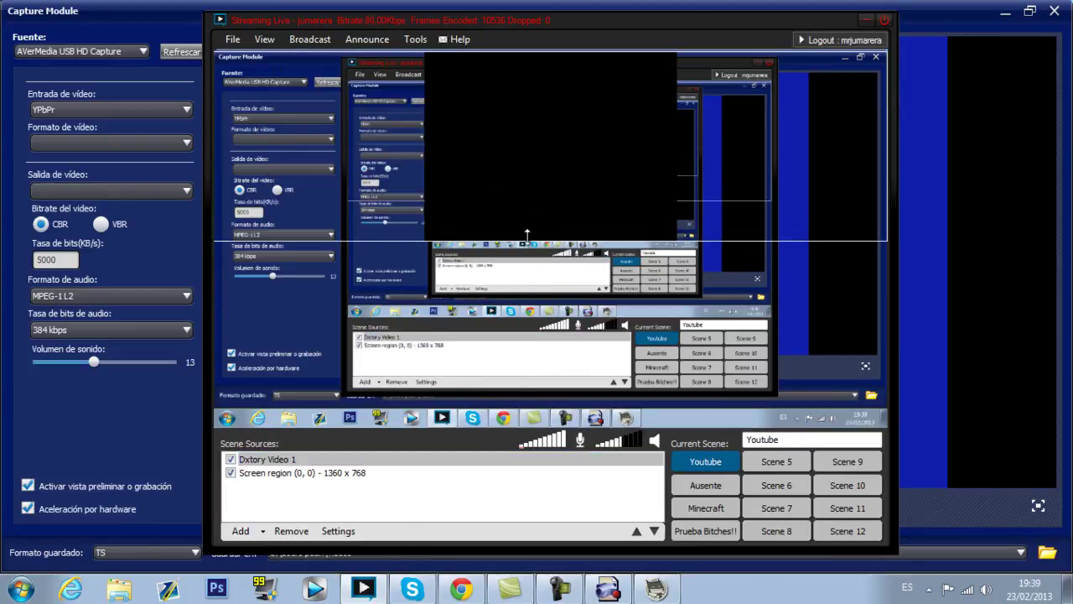
left_click_drag(529, 235, 536, 239)
left_click(511, 503)
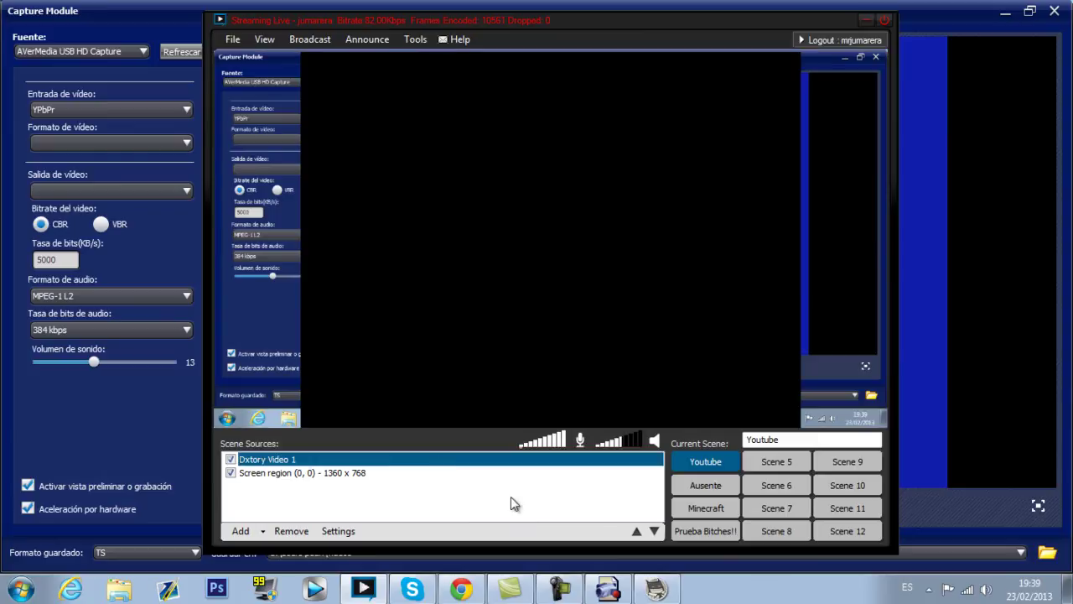
left_click(336, 532)
left_click(357, 373)
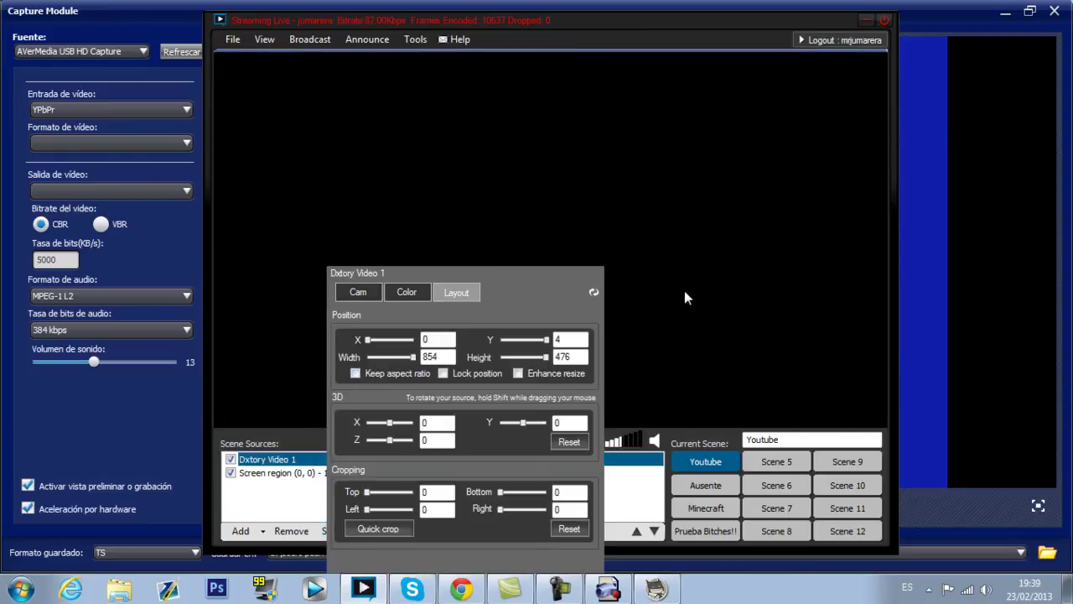
left_click(658, 592)
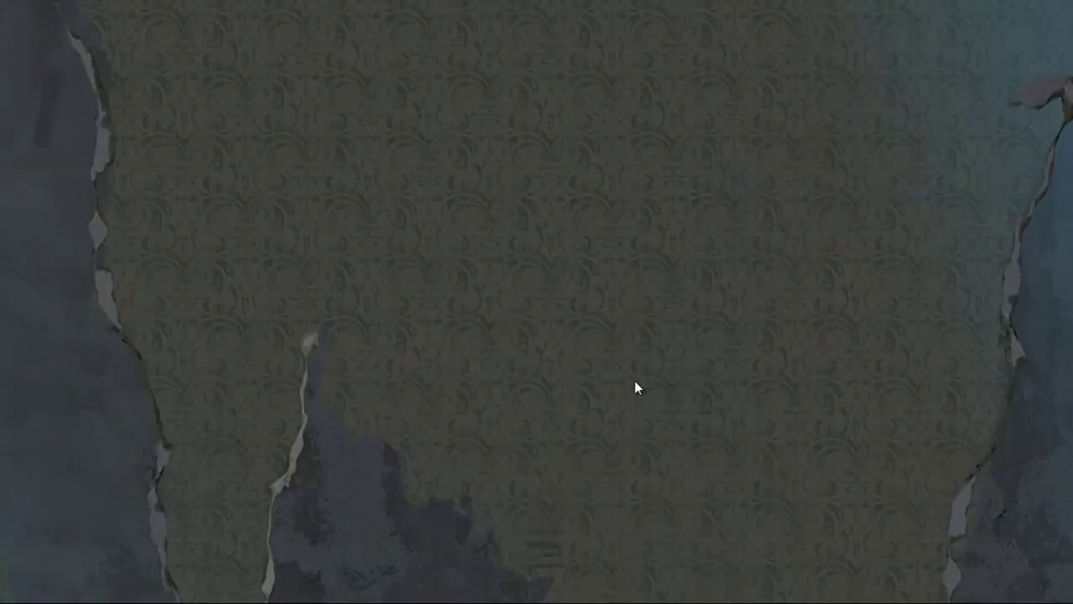
Step: Take an F12 screenshot of the game and try switching out to Windows
key("F12")
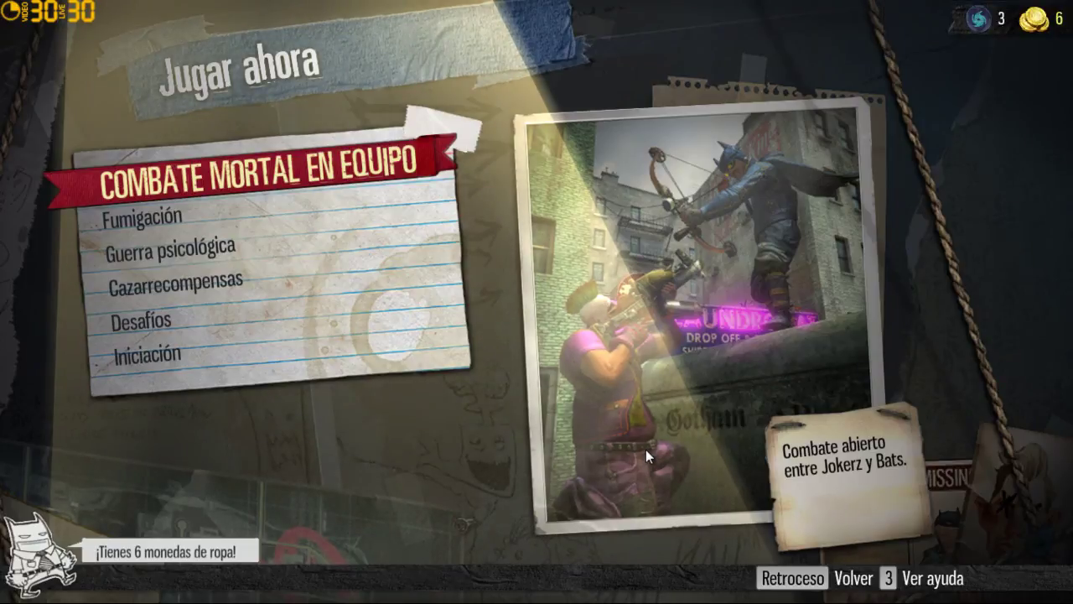
key("ctrl+shift+Escape")
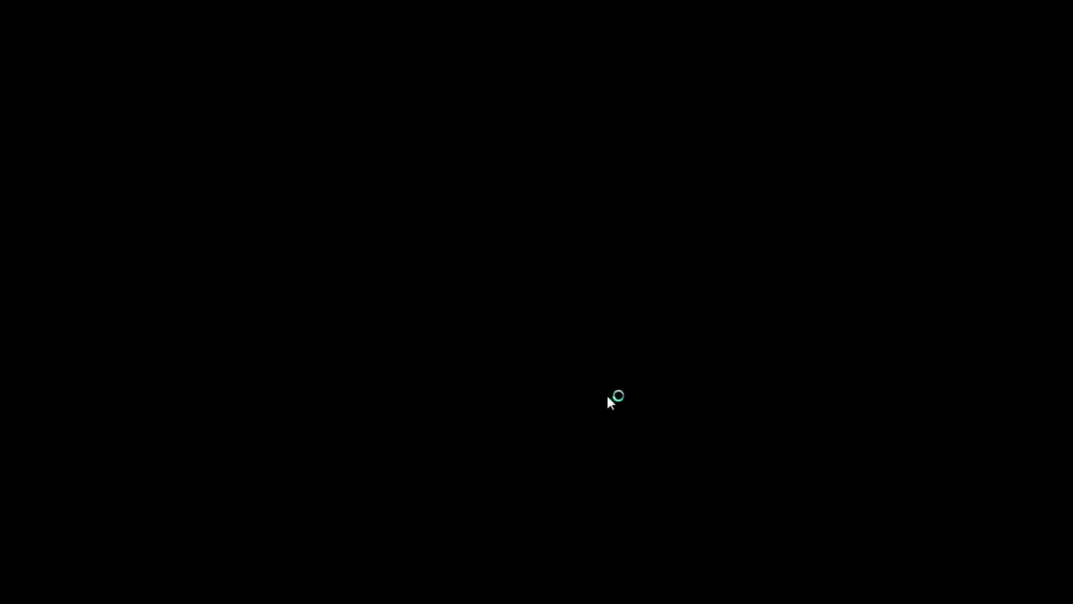
key("alt+Tab")
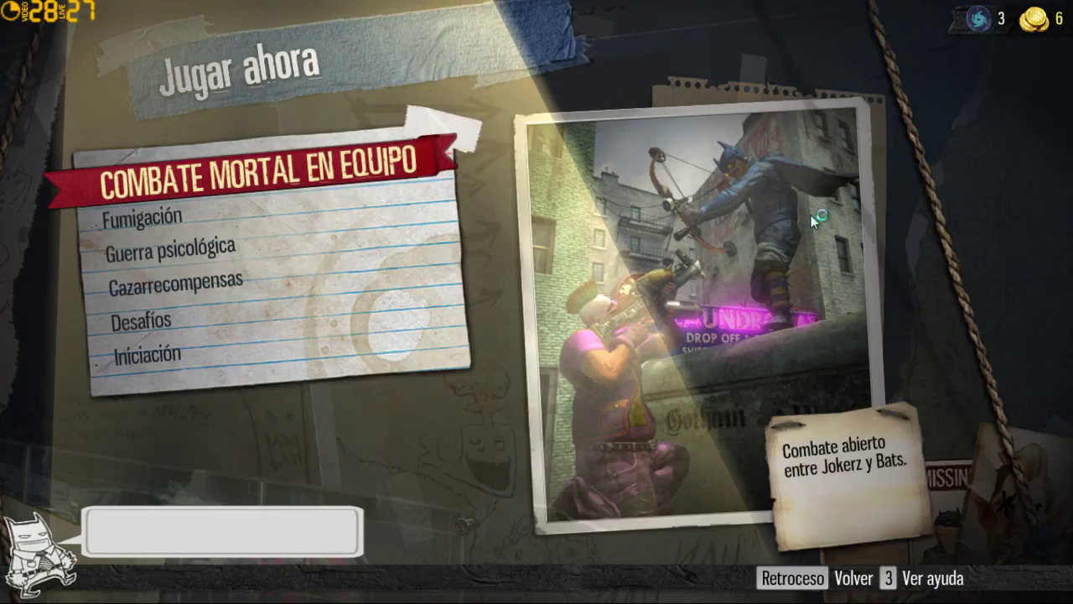
key("alt+Tab")
Step: Back out of matchmaking to the main menu and quit via Salir del juego, confirming Sí
key("Return")
key("BackSpace")
key("Return")
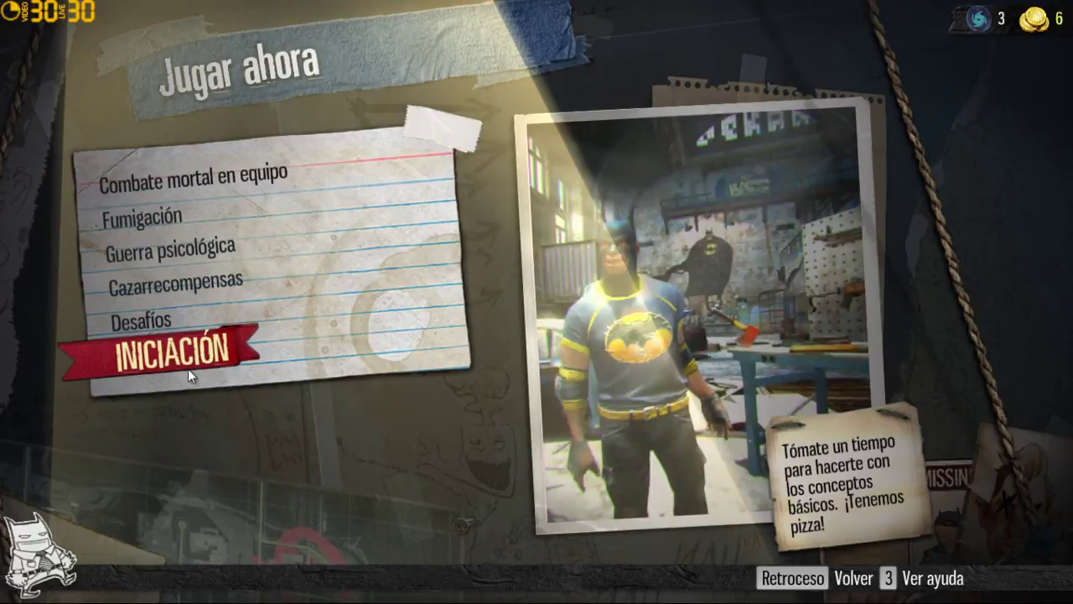
left_click(190, 367)
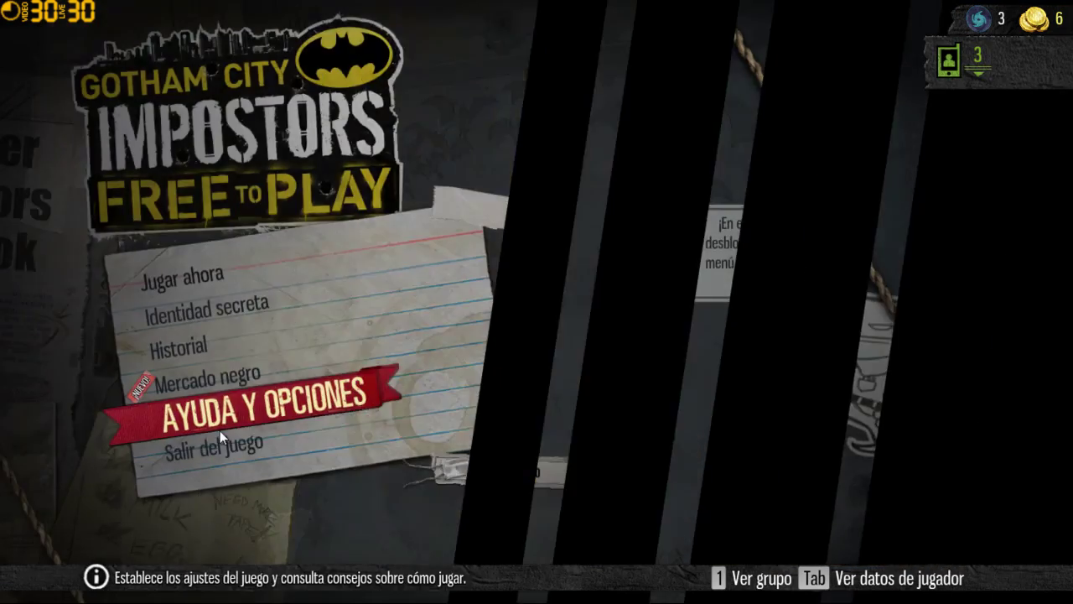
left_click(206, 443)
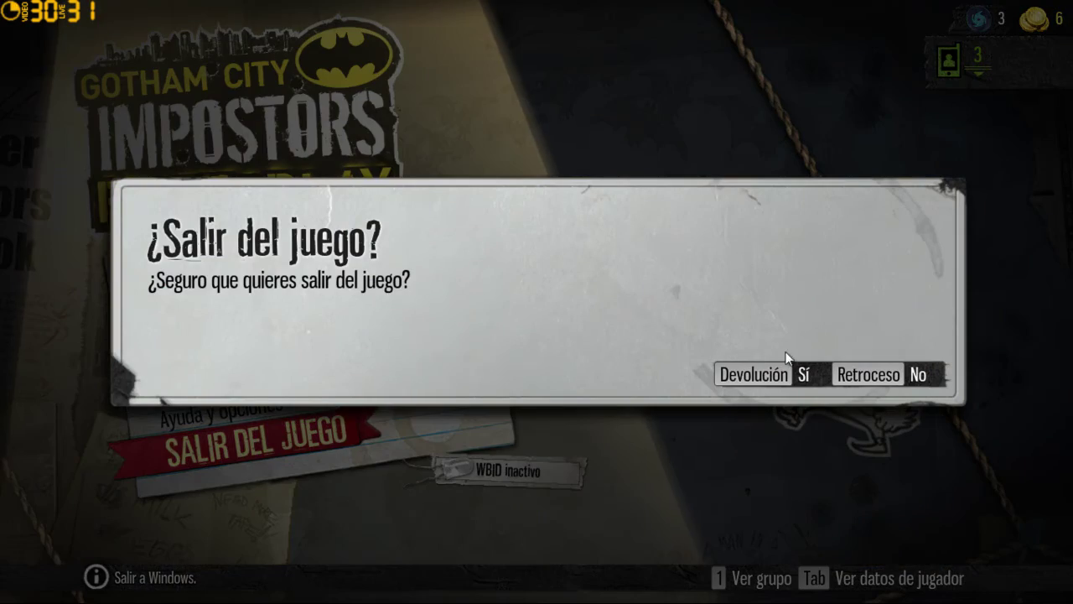
left_click(780, 375)
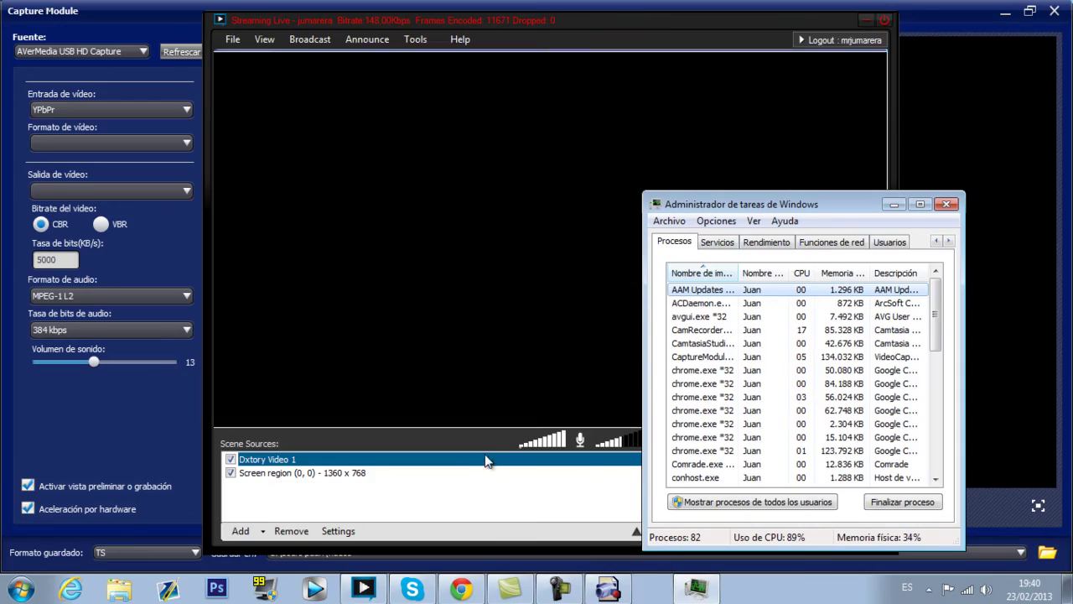
Step: Watch the YouTube live stream, close the Steam news window, and bring XSplit to the front
left_click(460, 588)
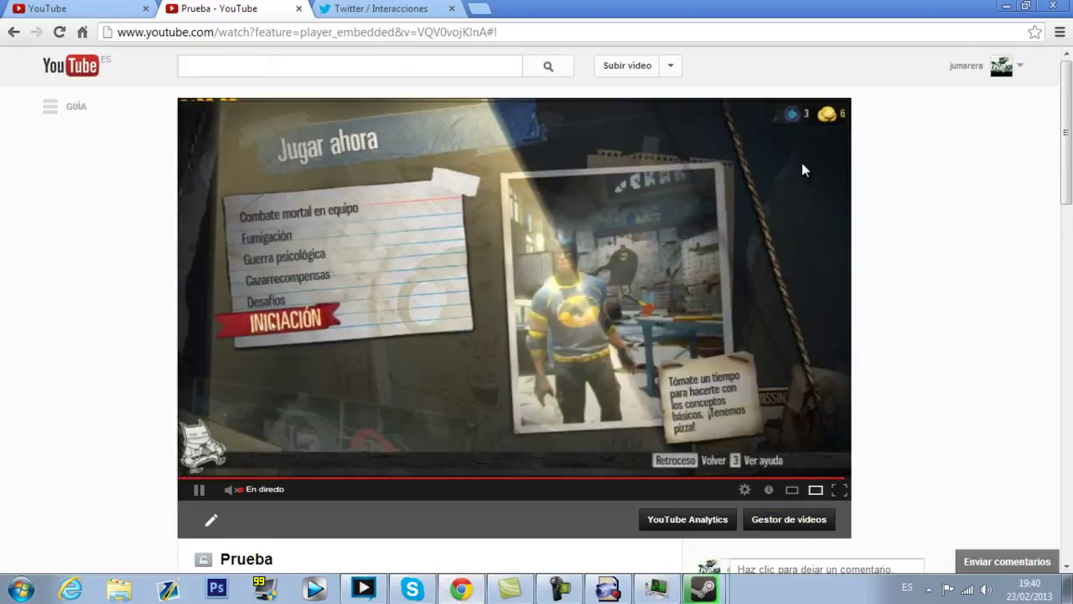
left_click(708, 587)
left_click(776, 538)
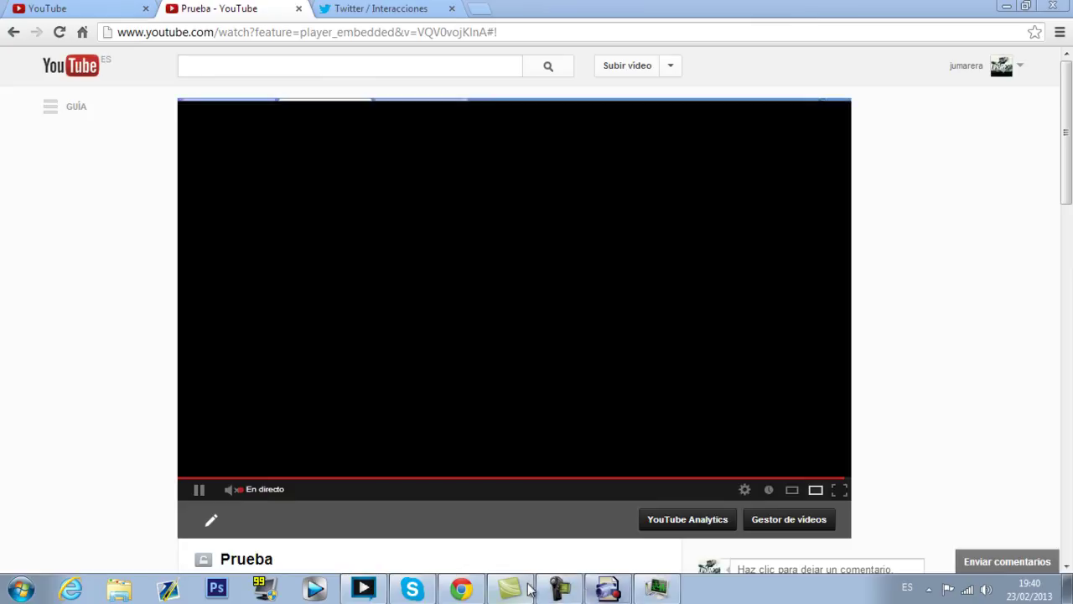
left_click(363, 587)
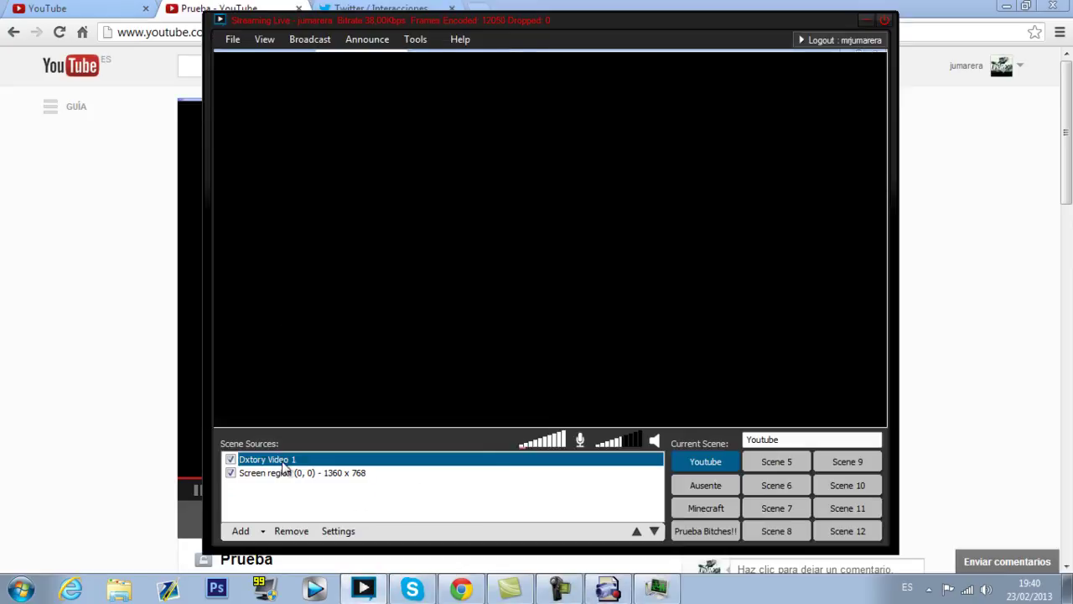
Step: Remove the Dxtory Video 1 source, checking the YouTube live page before returning to XSplit
left_click(286, 530)
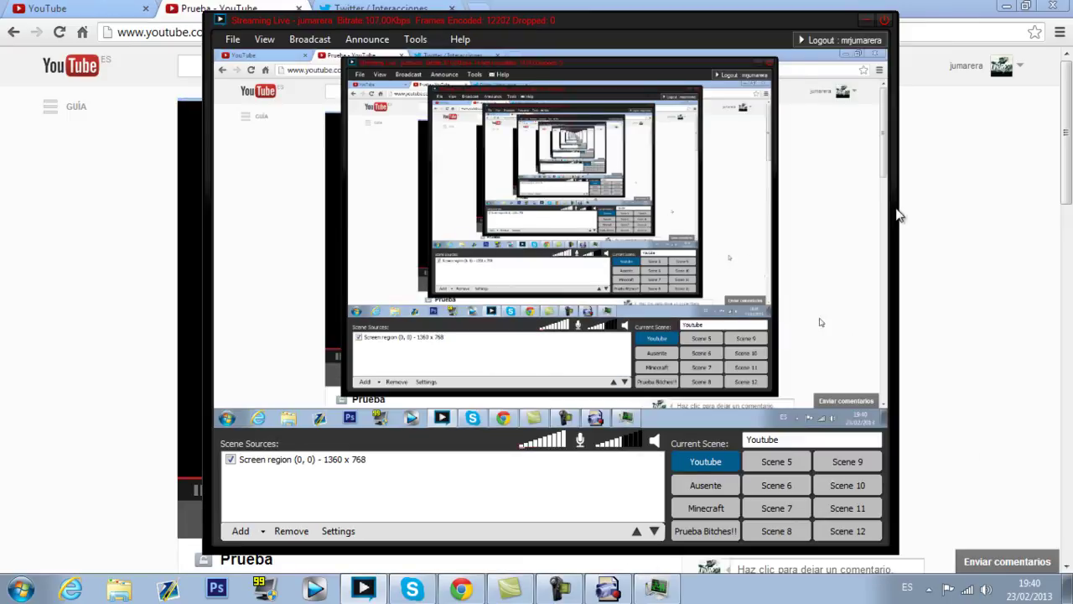
left_click(866, 20)
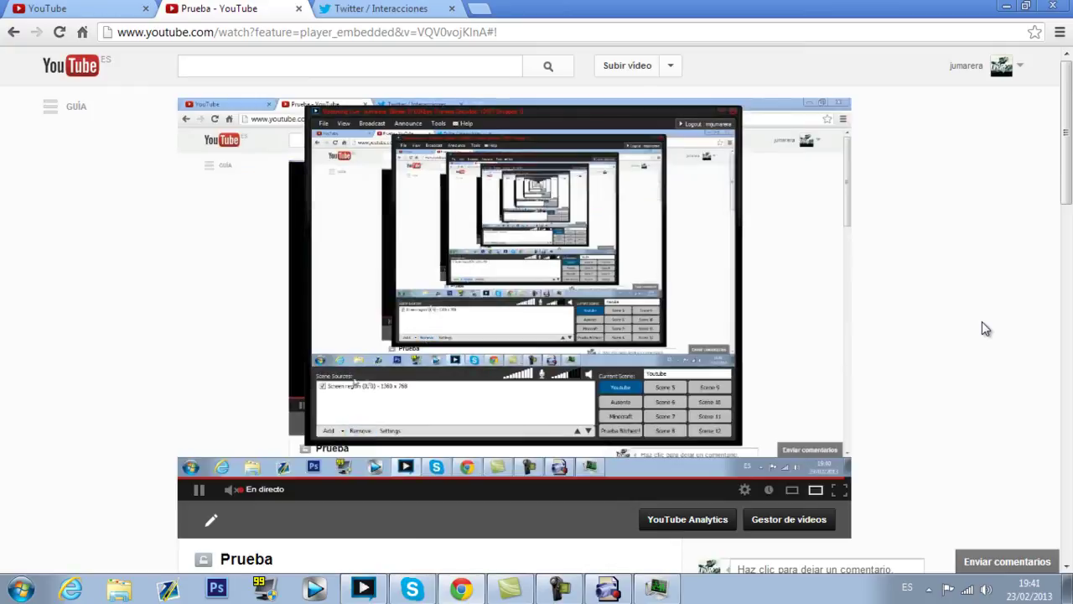
left_click(366, 589)
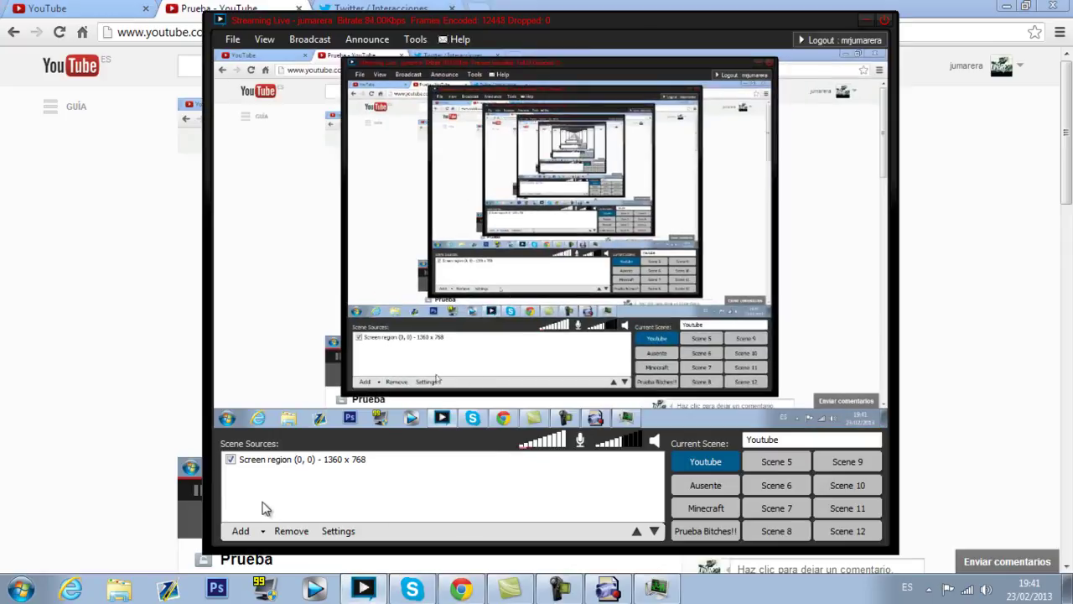
Step: Browse the Add camera sources without adding one, then clear Chrome away to the desktop
left_click(241, 530)
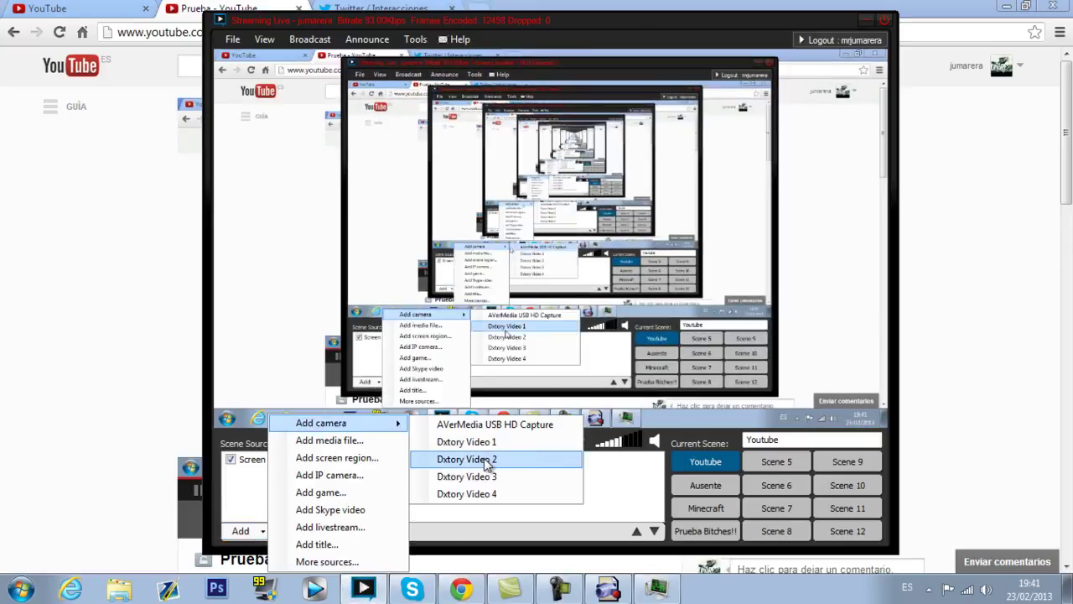
left_click(596, 481)
left_click(4, 369)
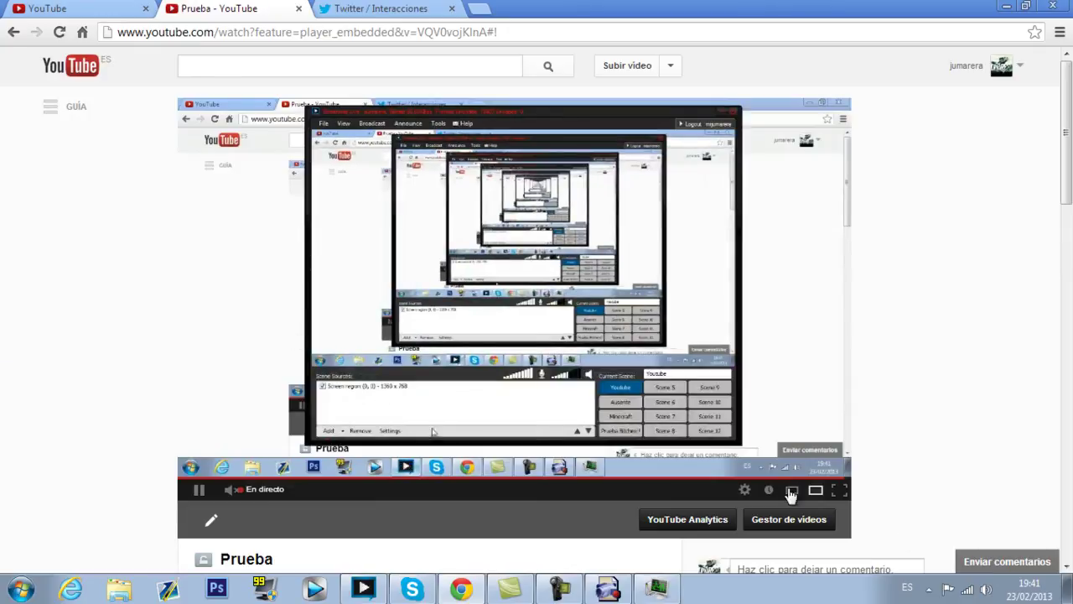
left_click(1068, 589)
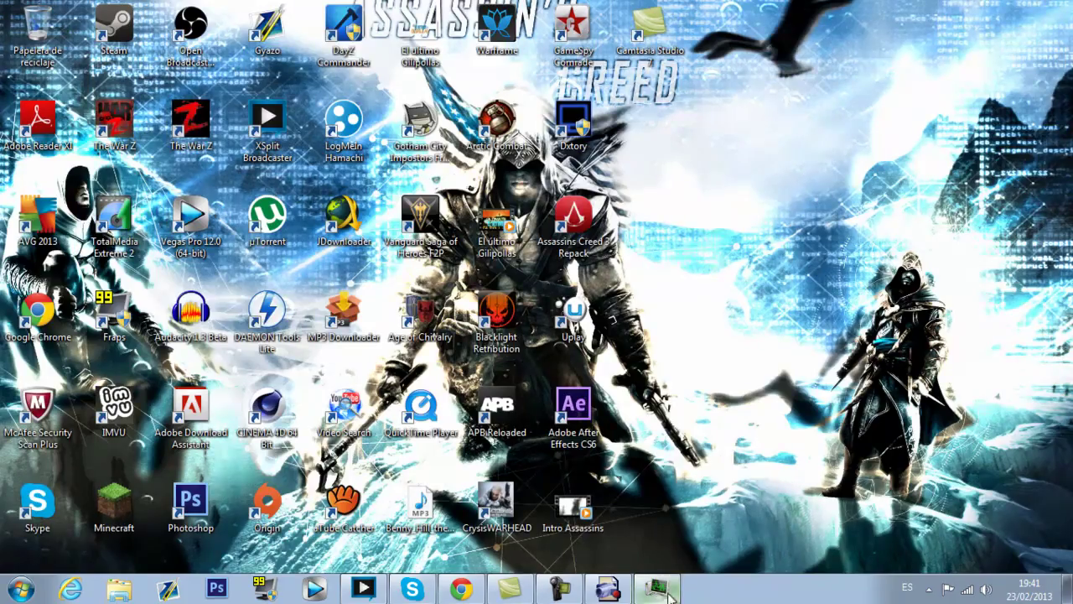
Step: Restore the AVerMedia Capture Module window from the taskbar to show its blue capture preview
left_click(626, 585)
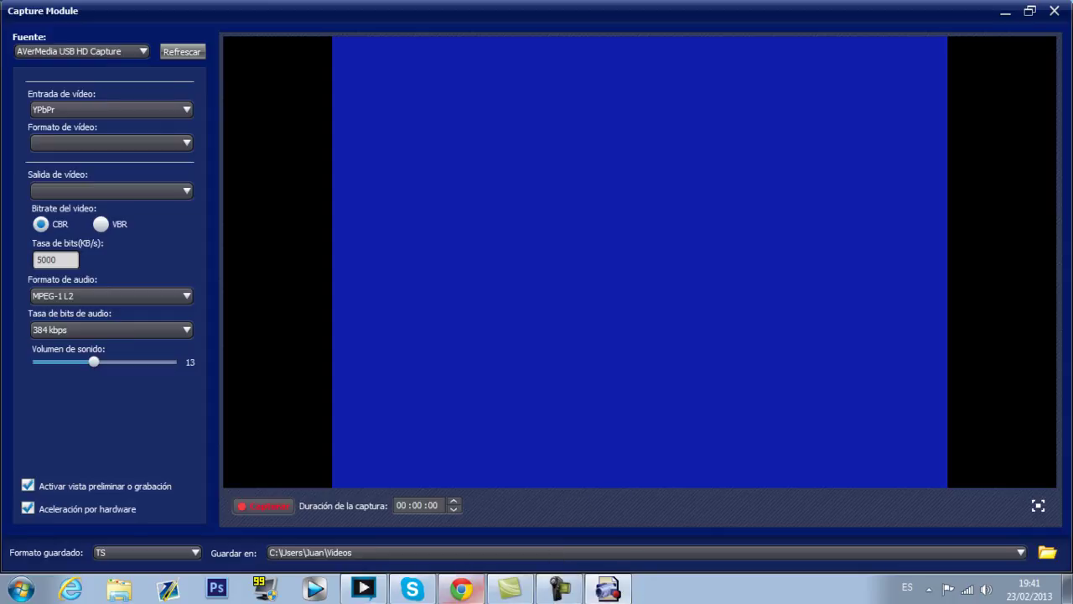
Step: Try a full-screen region source, remove the extra one, and return to the AVerMedia Capture Module
left_click(364, 588)
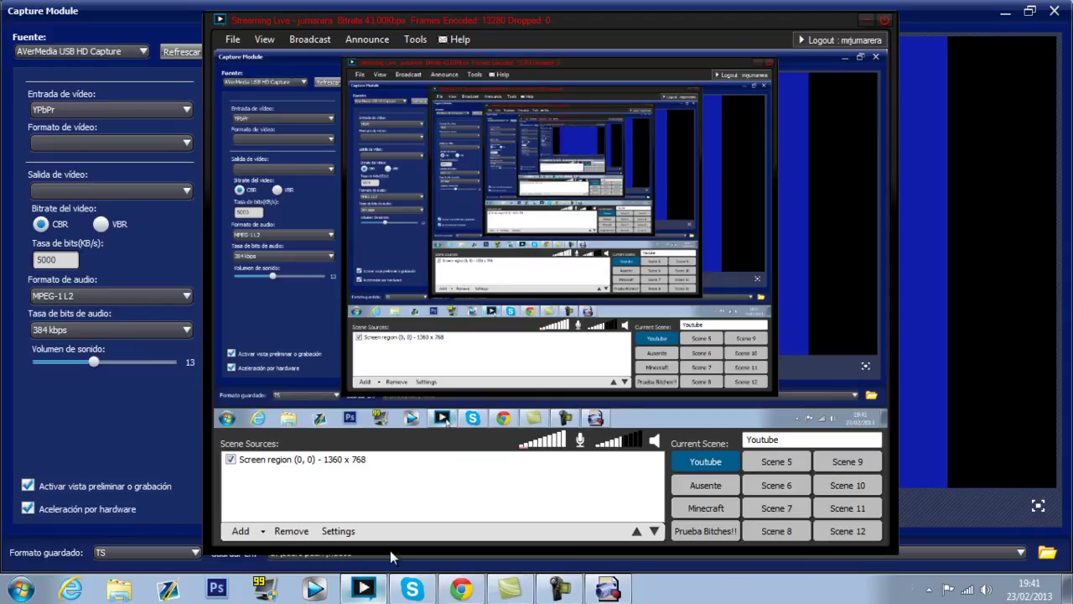
left_click(240, 531)
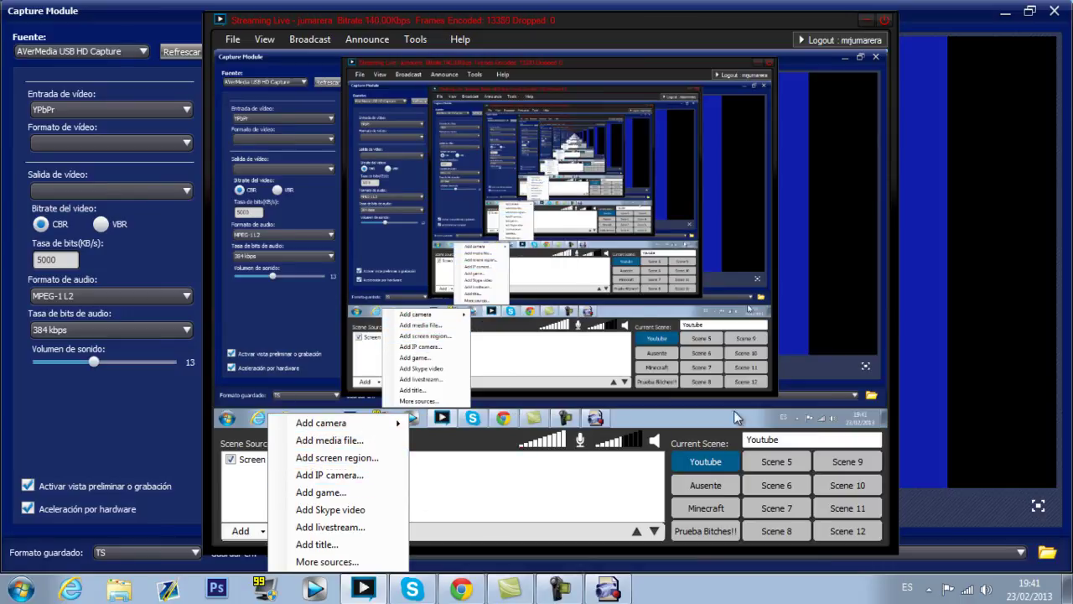
left_click(404, 460)
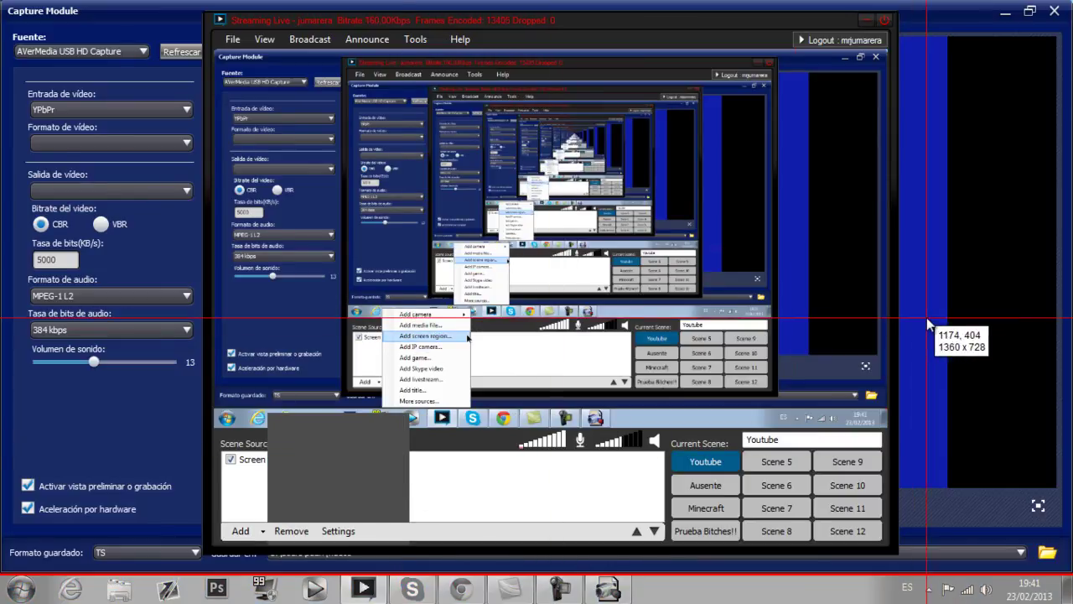
left_click(930, 341)
left_click(291, 531)
left_click(987, 453)
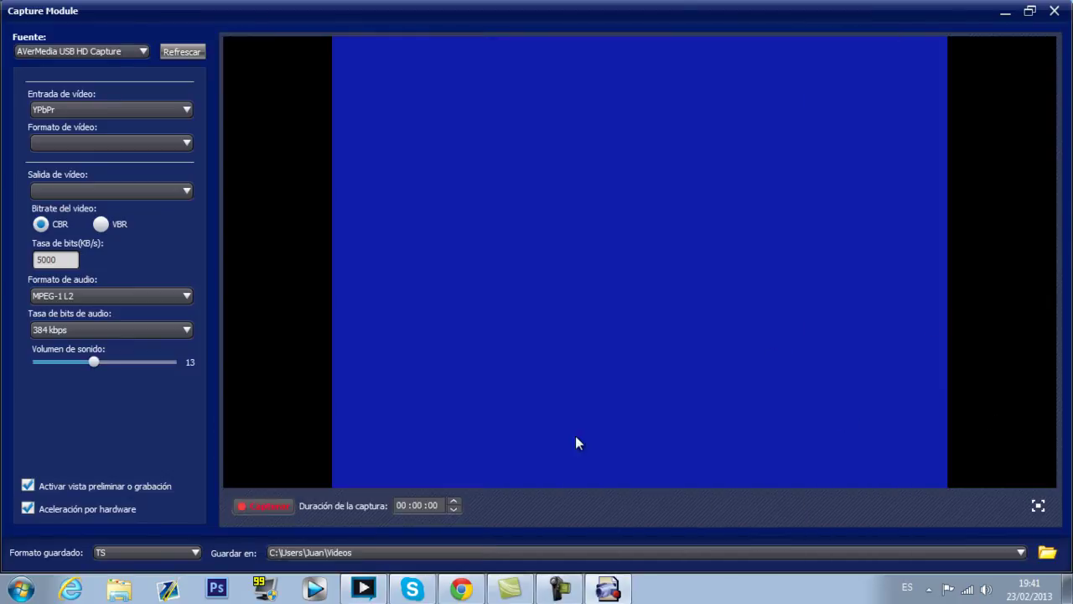
Step: View the AVerMedia capture preview full screen, exit with Esc, and bring XSplit back to the front
left_click(1042, 506)
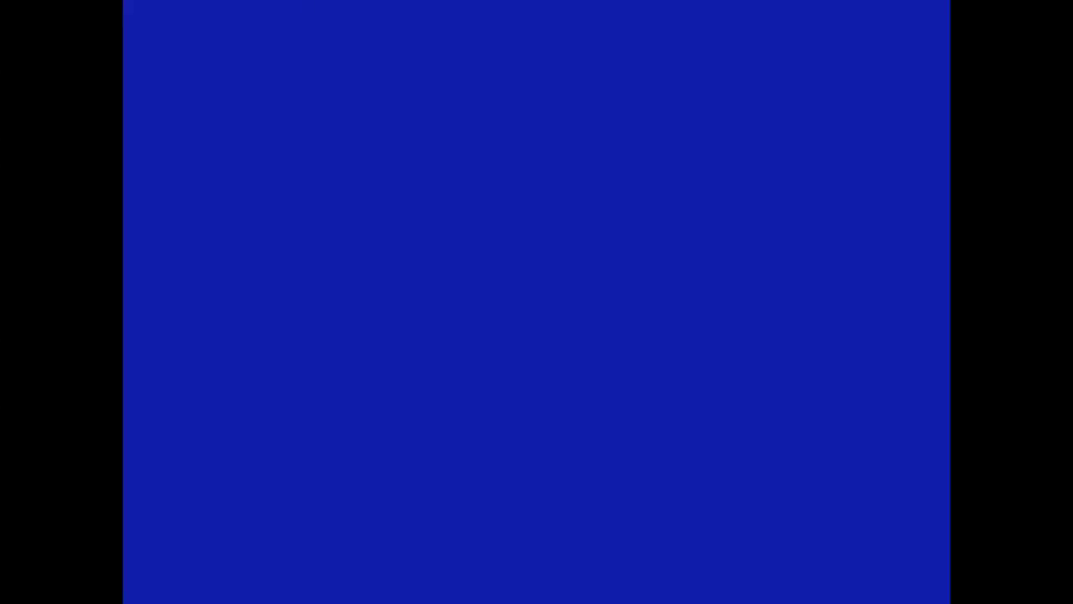
key("Escape")
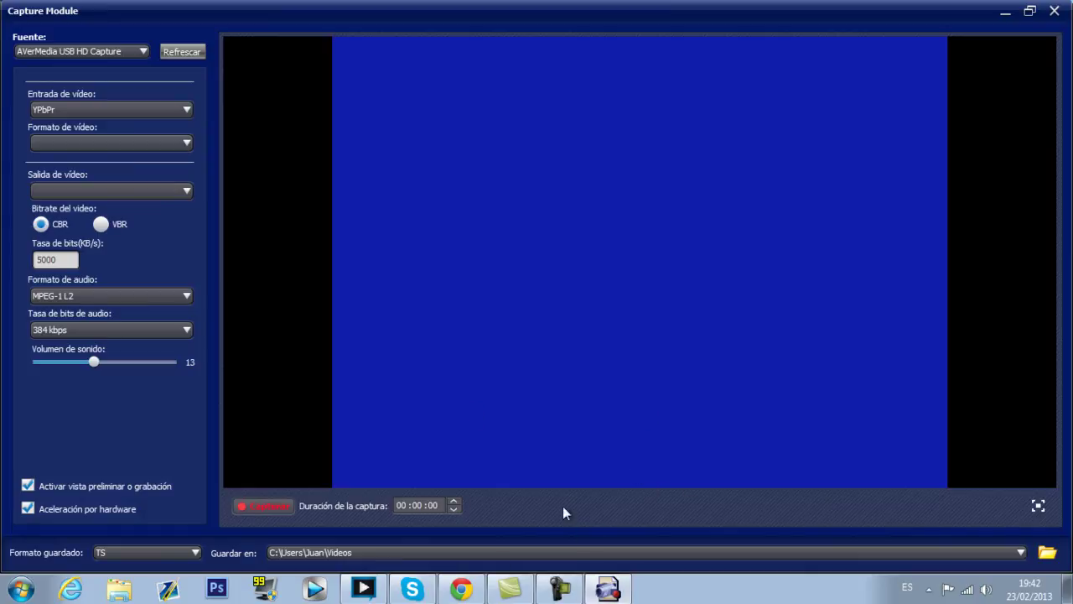
left_click(363, 589)
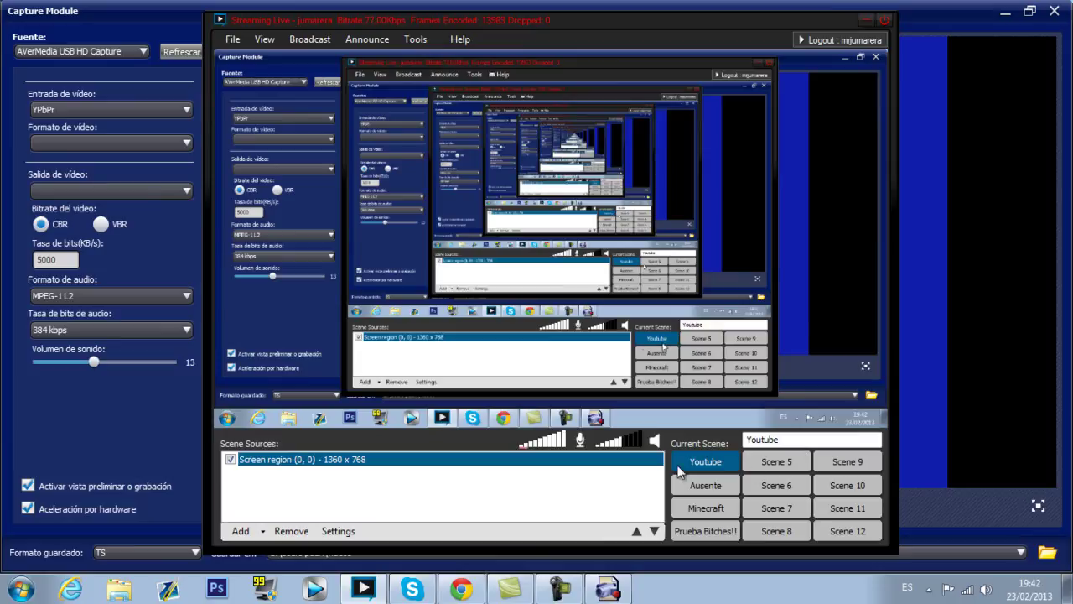